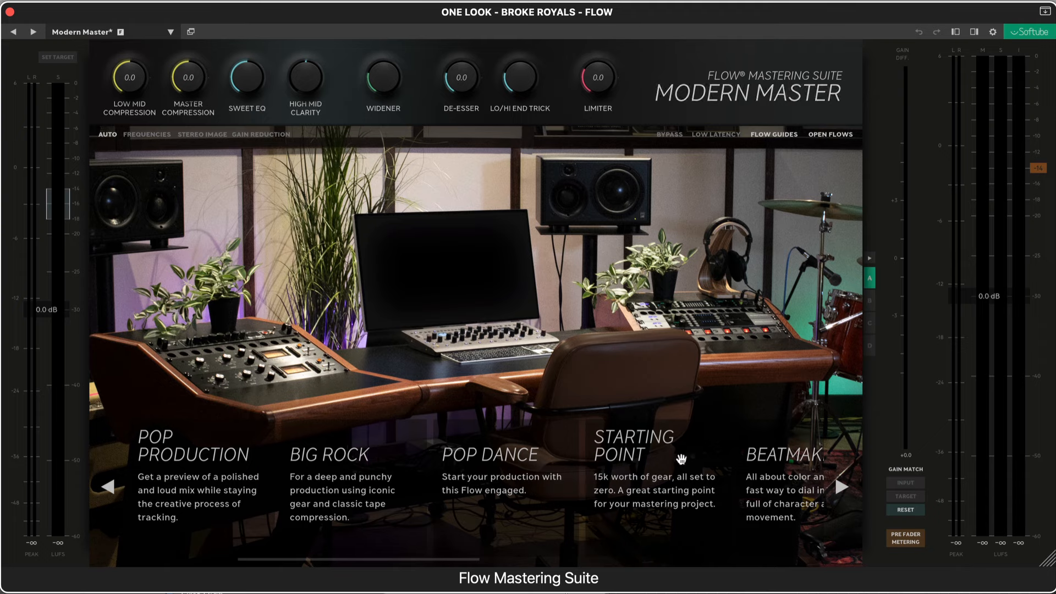
- Browse the available mastering flows and return to the processing view of Modern Master
scroll(681, 458, right, 2)
scroll(681, 459, right, 10)
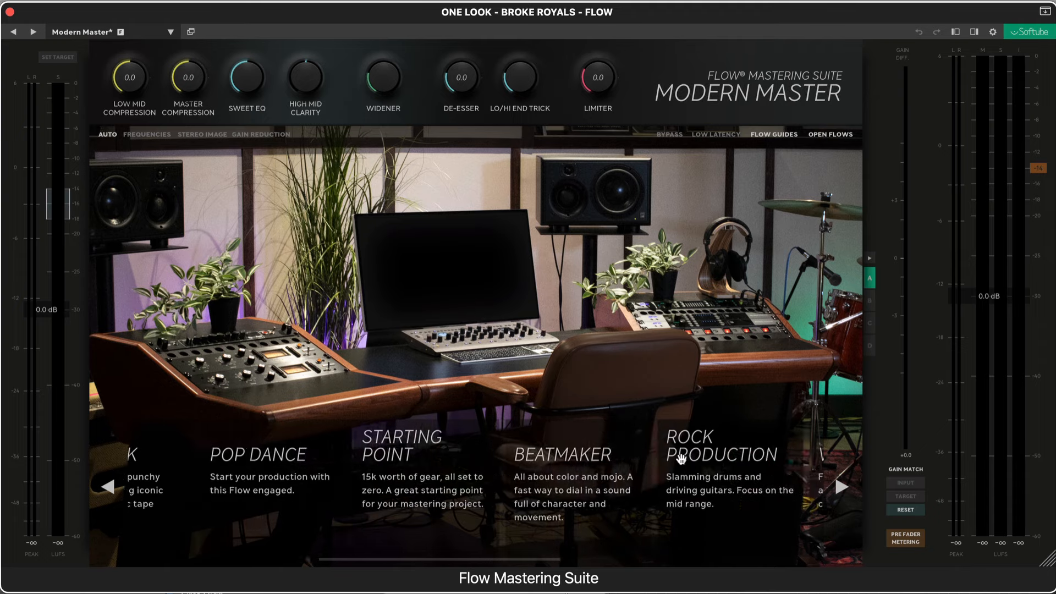
scroll(681, 459, left, 18)
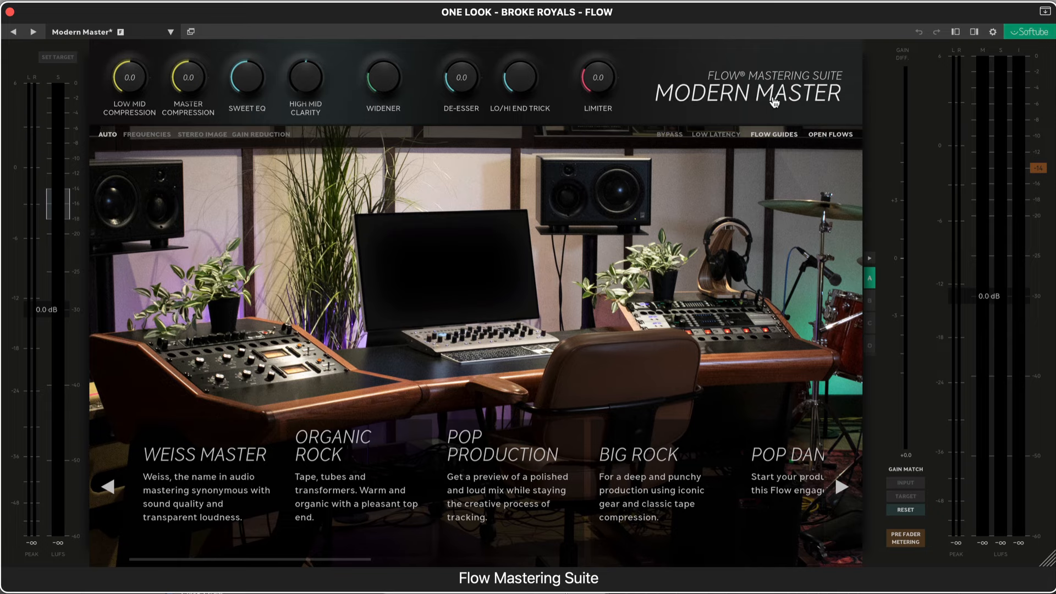
click(772, 97)
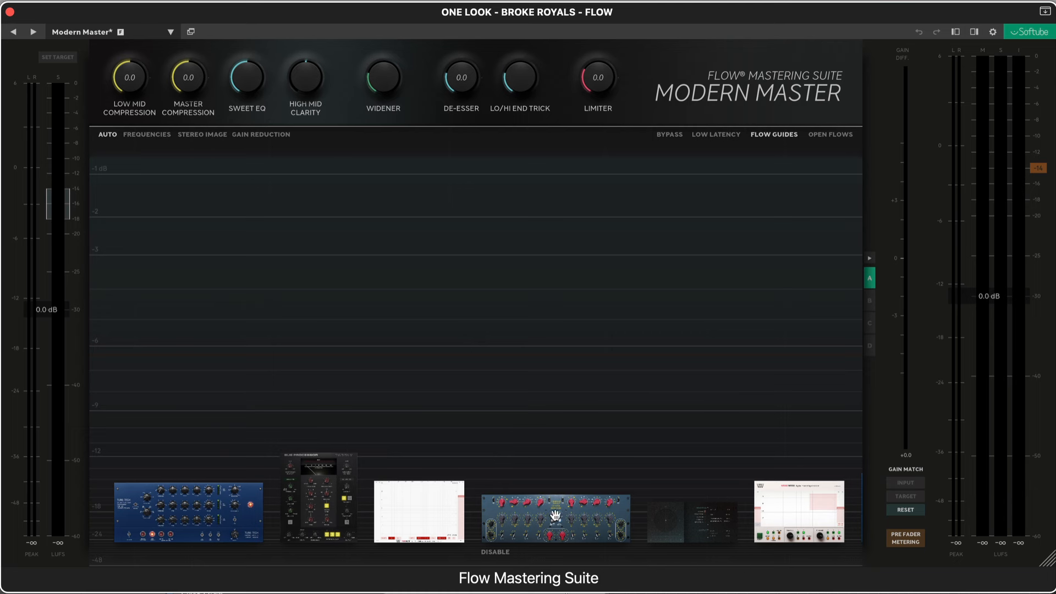
- Open the Chandler Limited Curve Bender equalizer in the Modern Master chain to view its controls
mouse_move(246, 527)
click(575, 515)
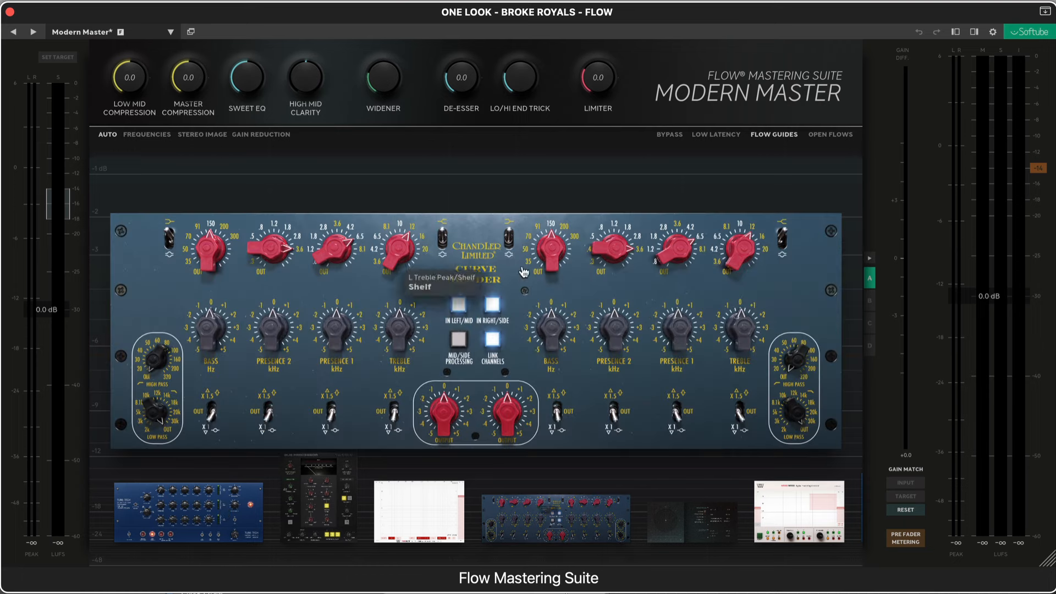
mouse_move(294, 74)
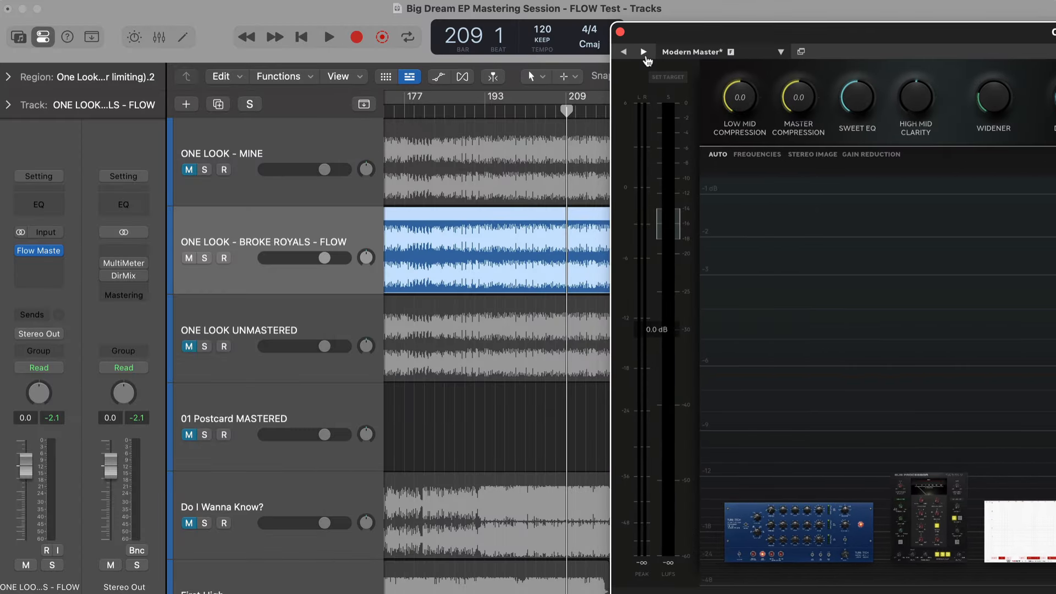
- Reposition the plugin window, play the song from around bar 206, and set the input level to the target
click(554, 115)
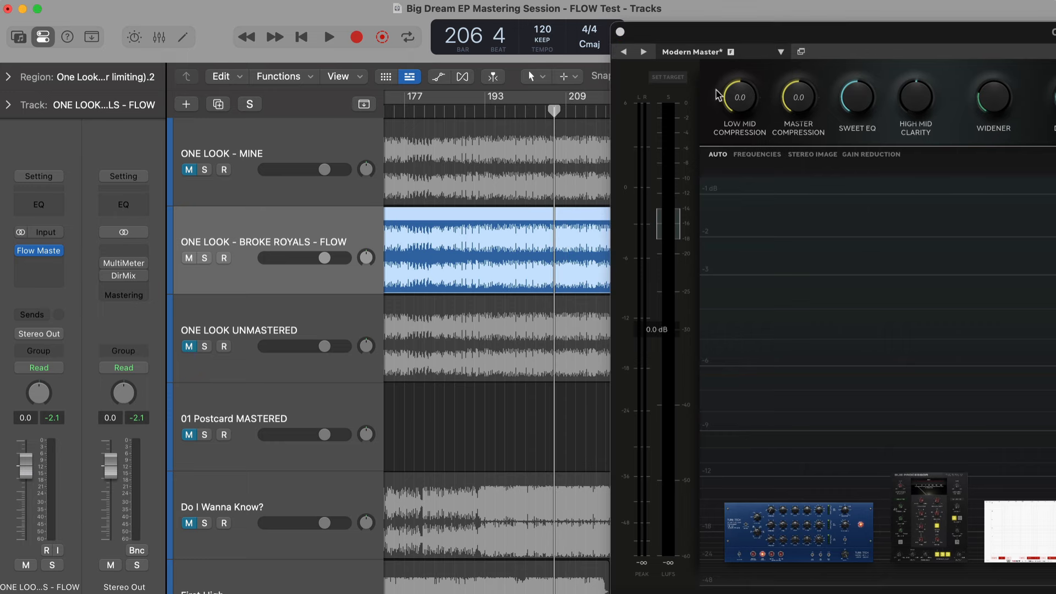
drag(717, 40, 126, 20)
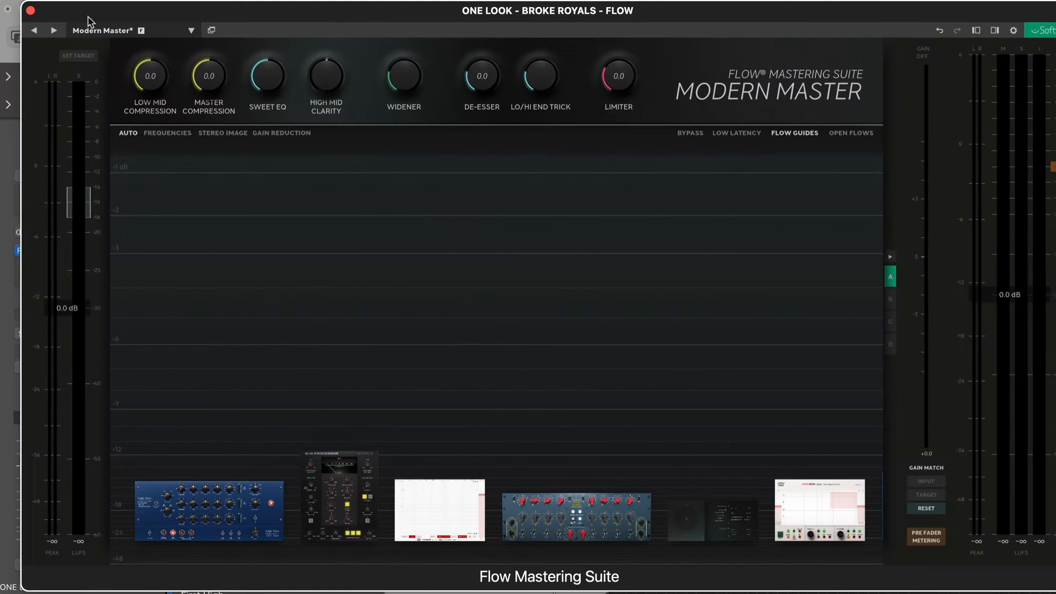
drag(105, 22, 82, 25)
key(space)
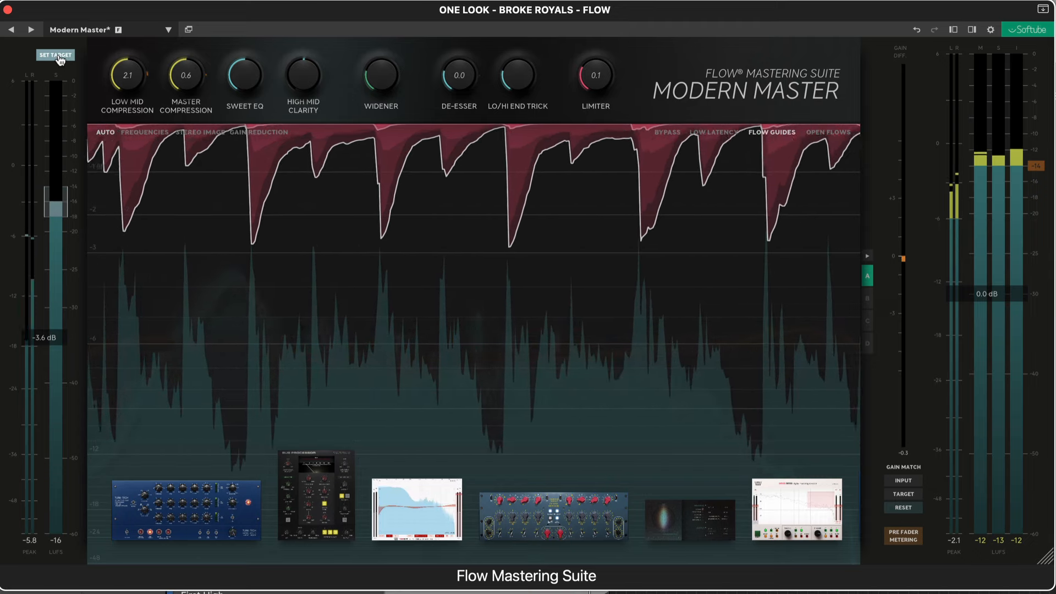
key(space)
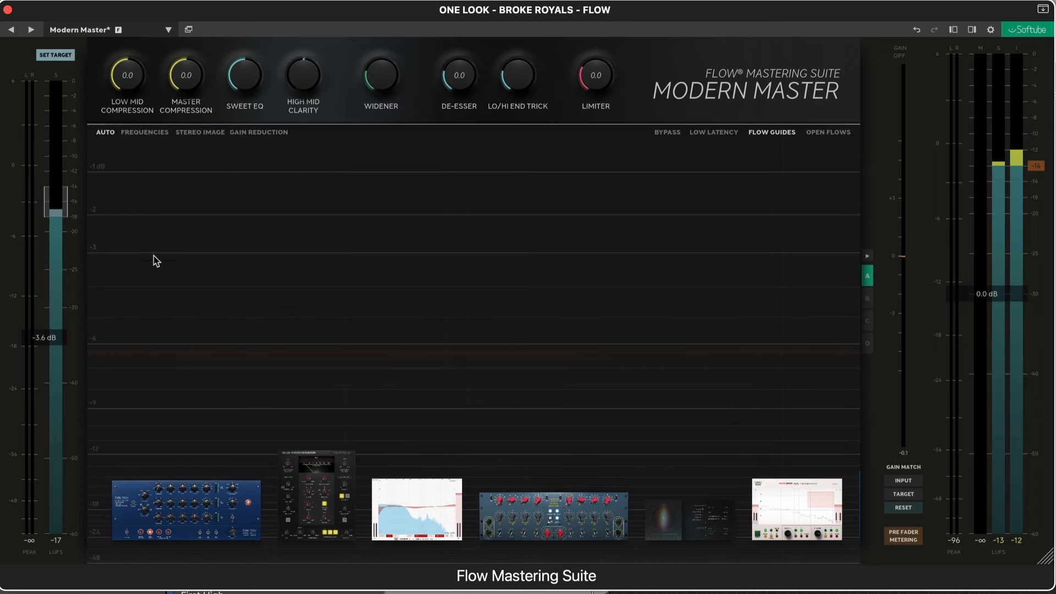
- Play the song while viewing the Frequencies, Stereo Image and Gain Reduction displays in turn
mouse_move(211, 490)
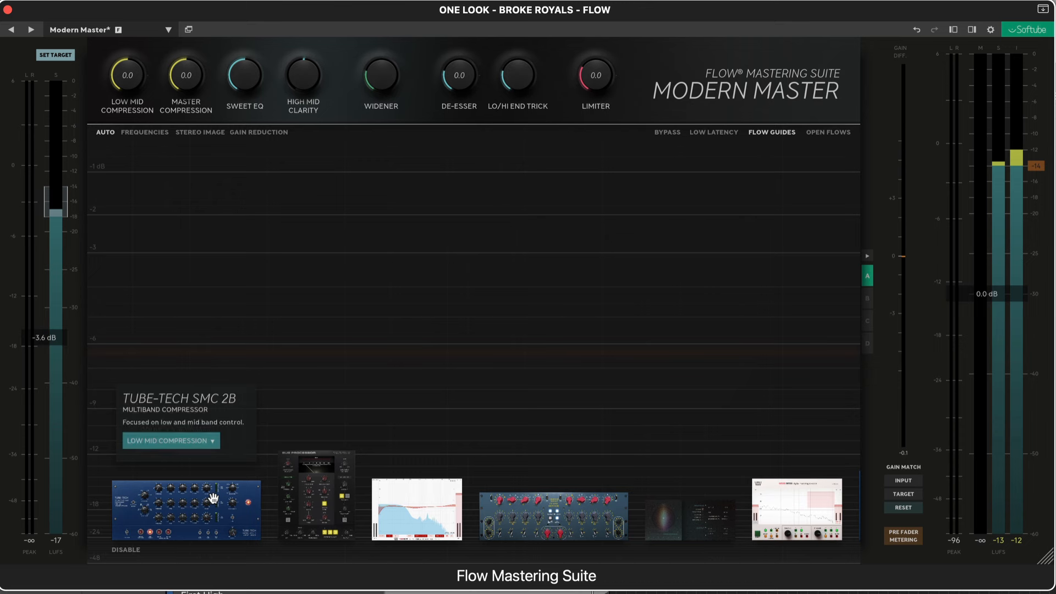
mouse_move(493, 501)
mouse_move(529, 512)
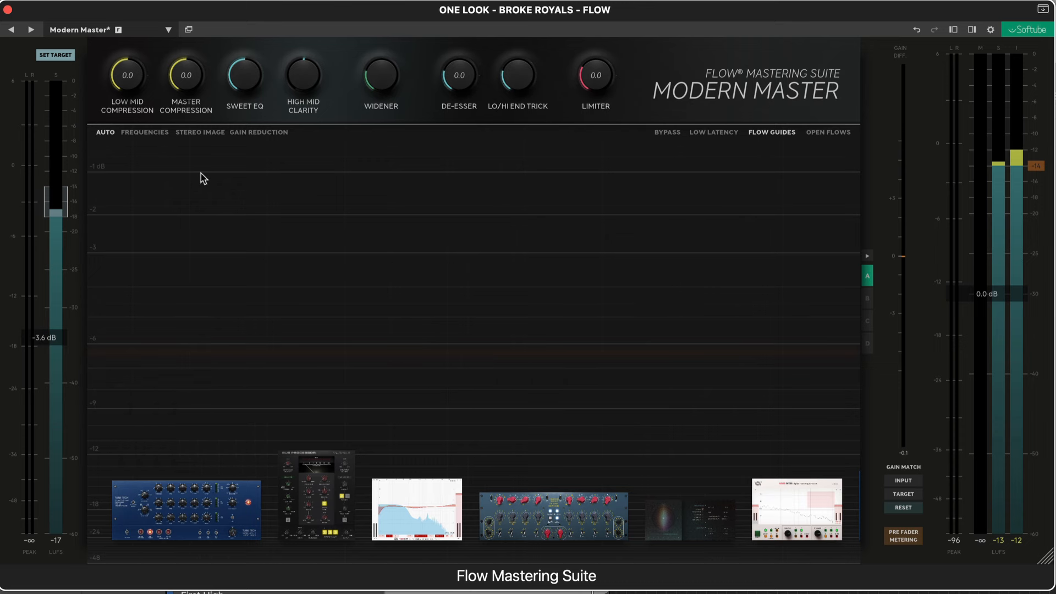
mouse_move(179, 80)
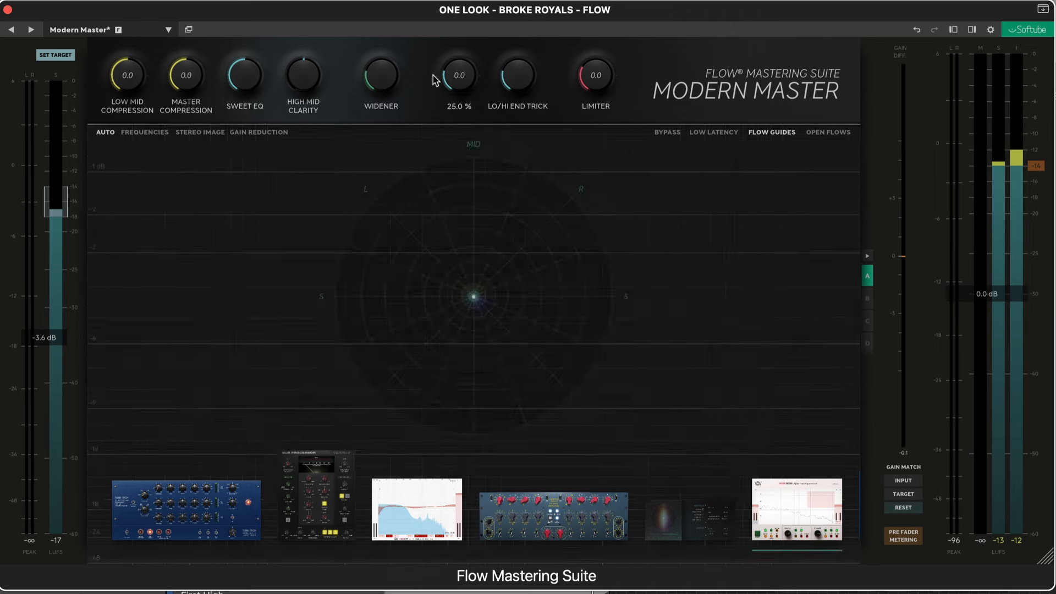
mouse_move(531, 90)
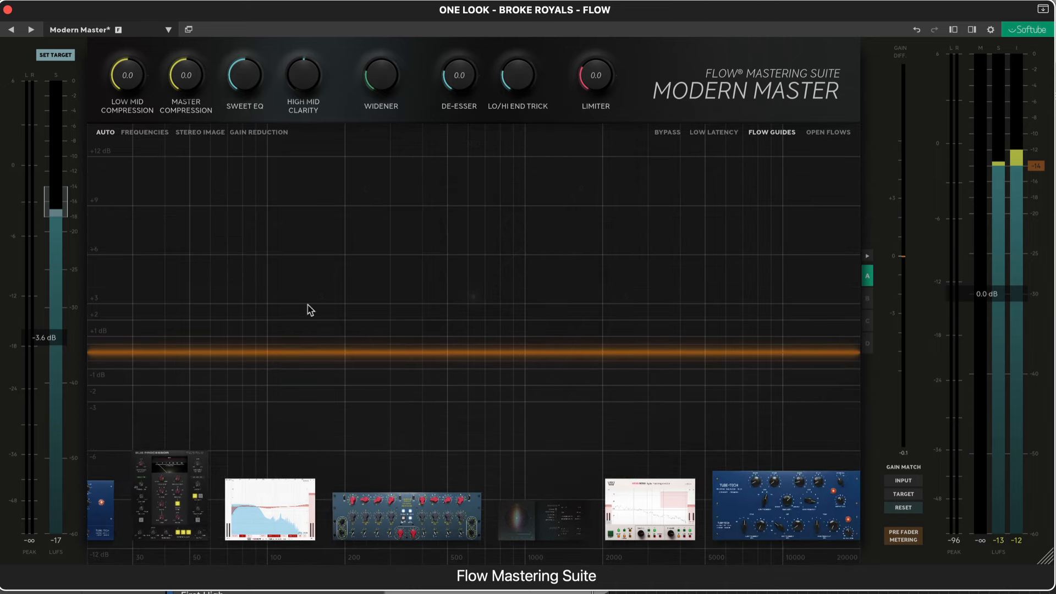
click(153, 135)
key(space)
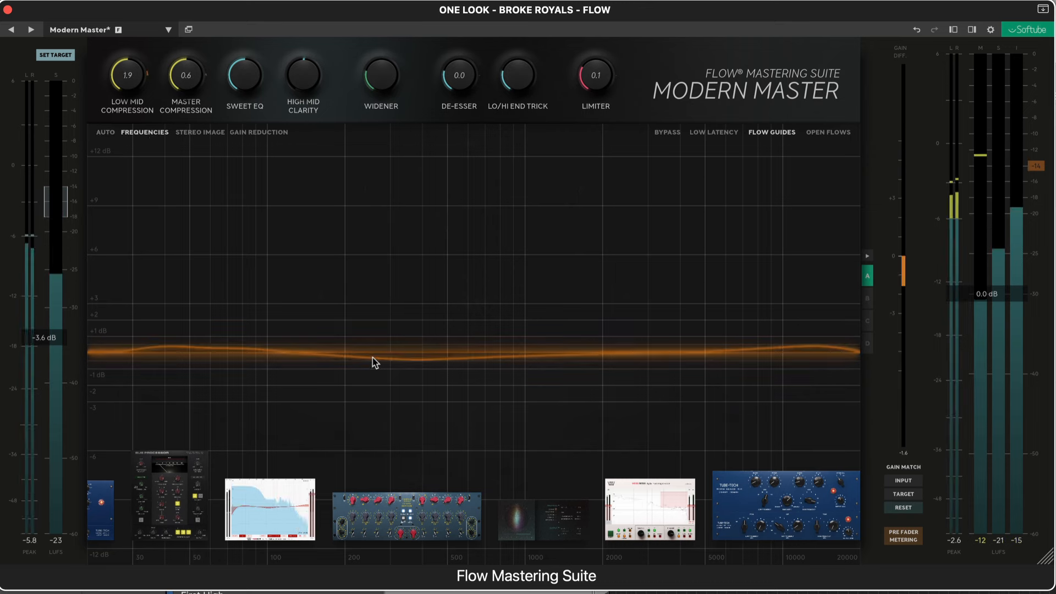
click(202, 133)
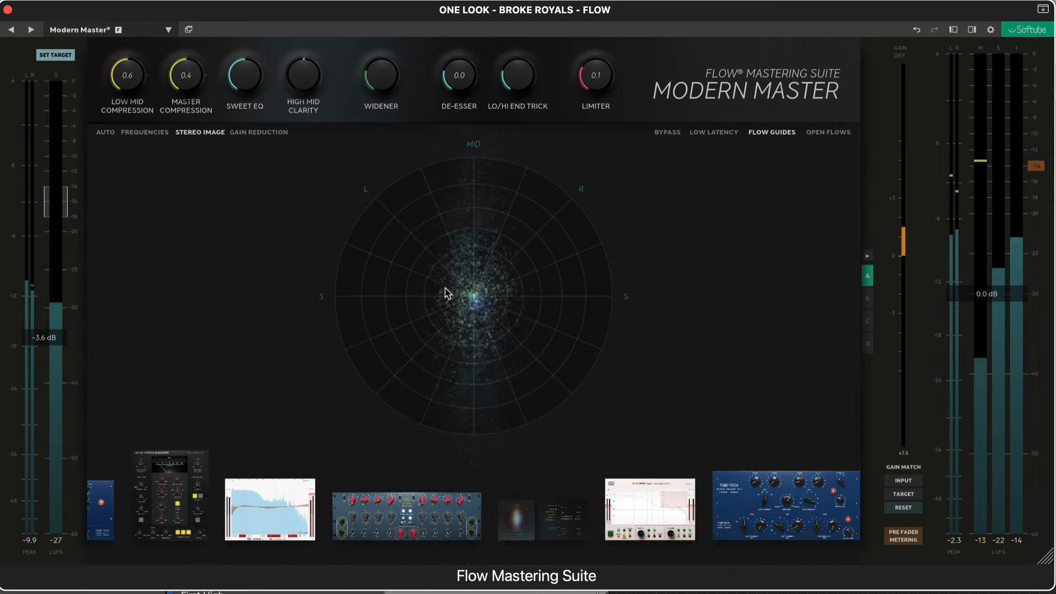
click(256, 134)
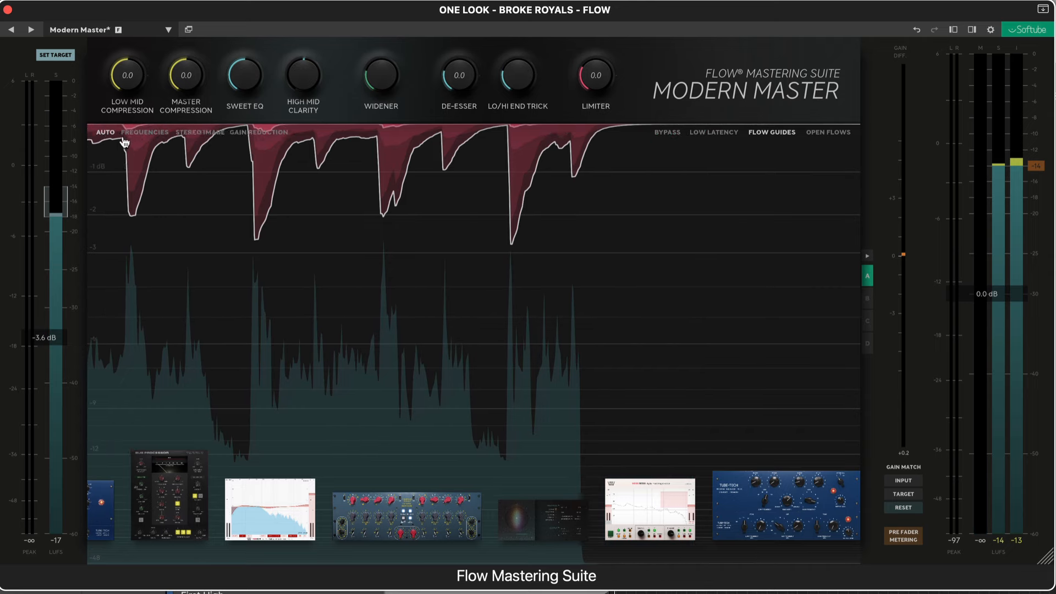
- Review the Frequencies and Stereo Image displays once more and return the display mode to Auto
mouse_move(134, 77)
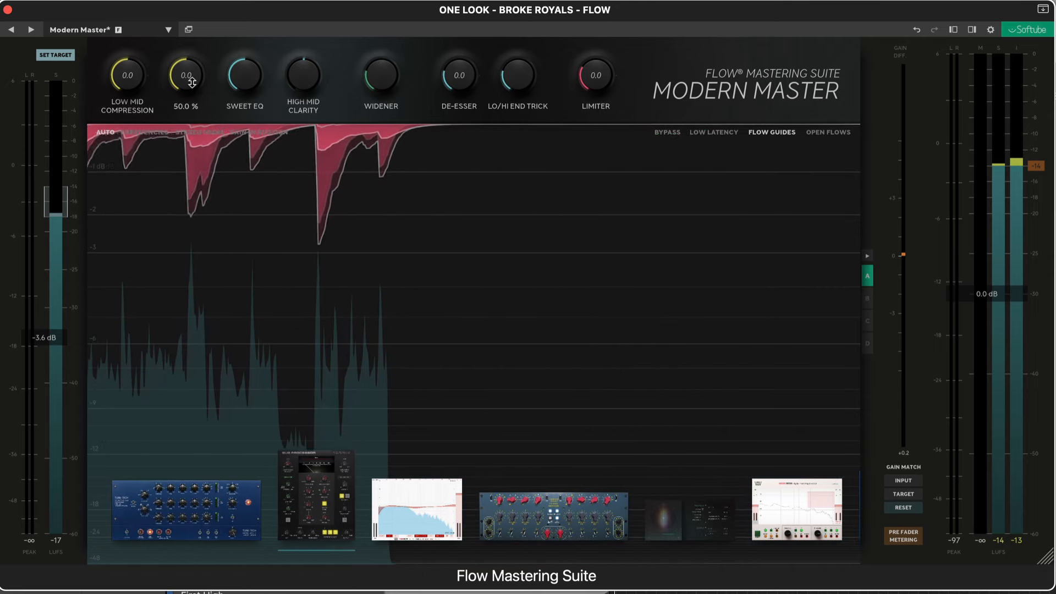
mouse_move(243, 77)
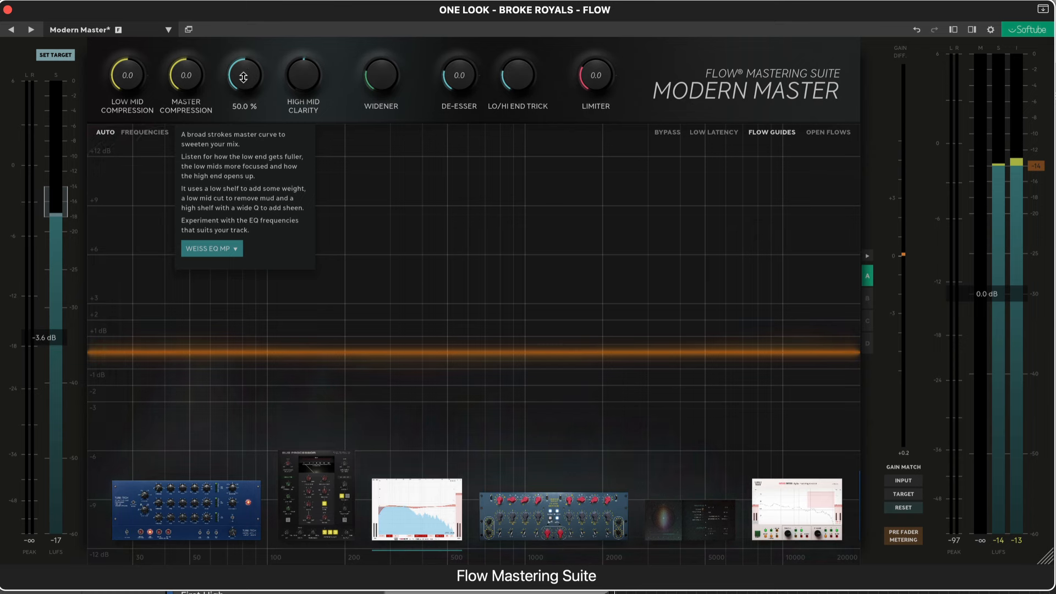
mouse_move(370, 82)
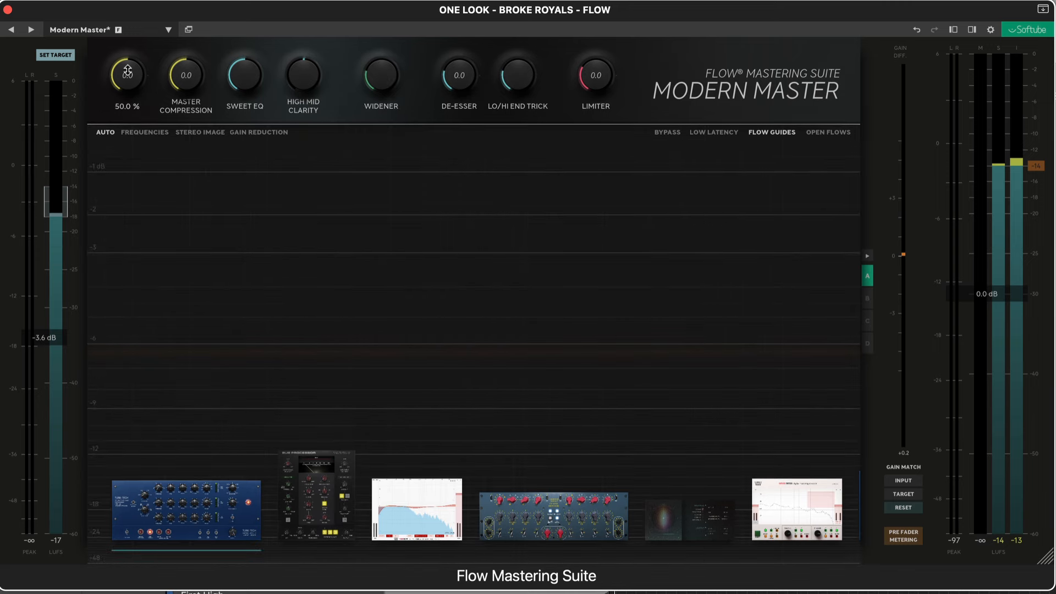
mouse_move(129, 58)
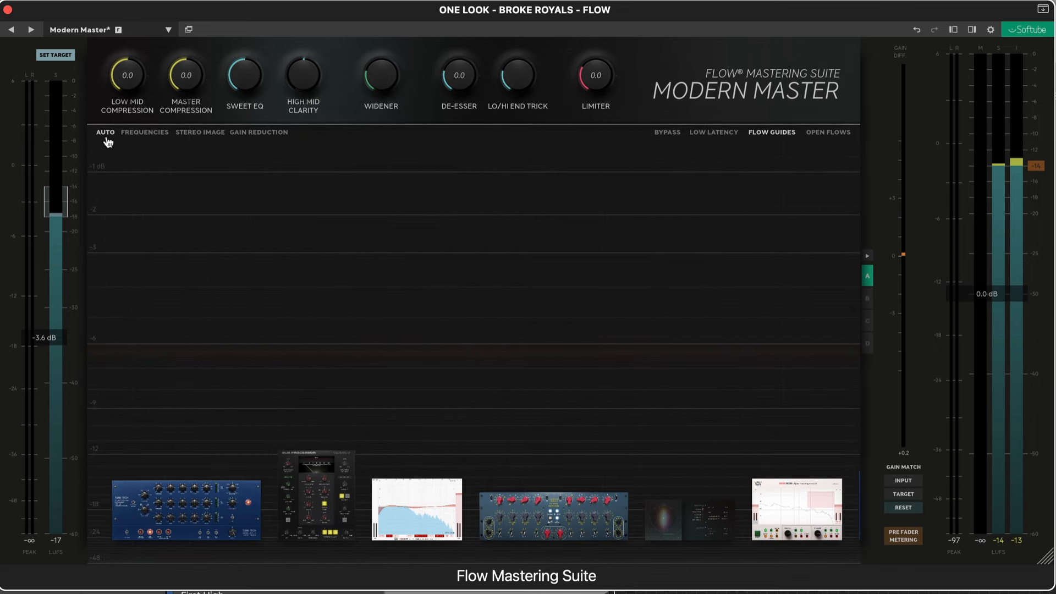
click(142, 137)
click(179, 137)
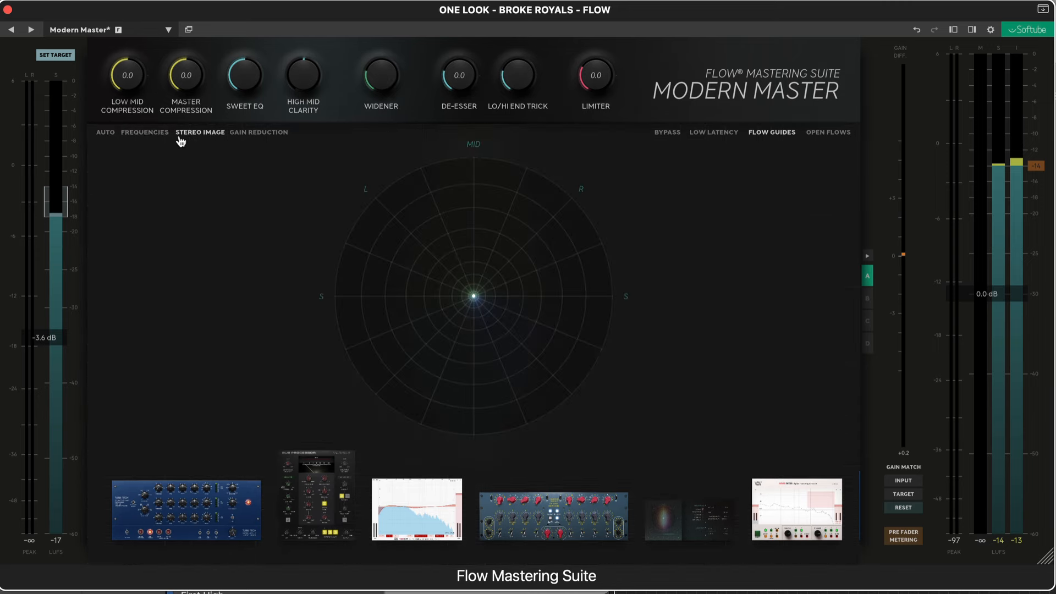
click(146, 138)
click(105, 133)
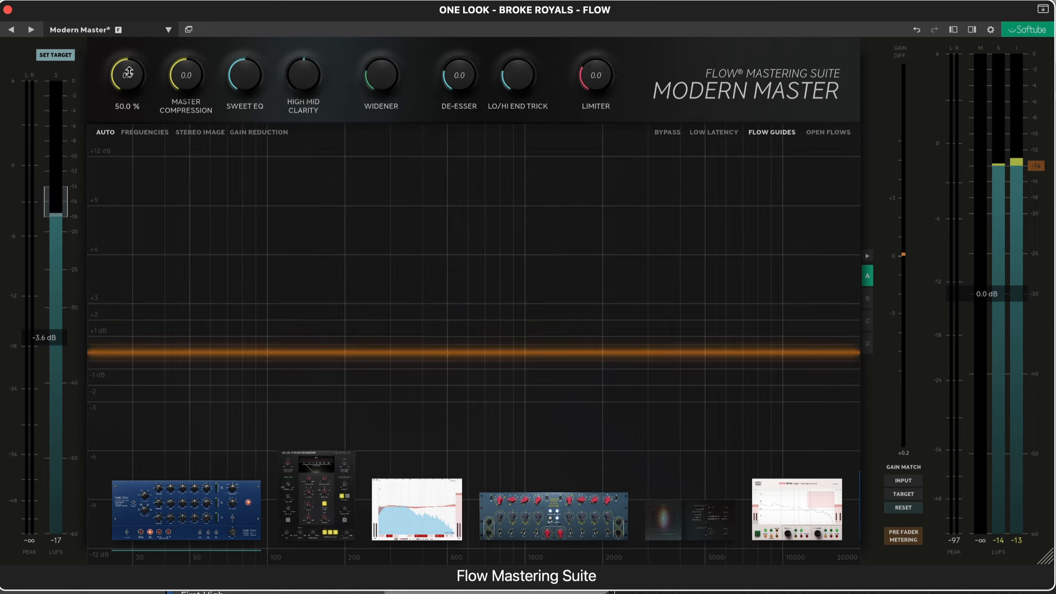
- Open the Tube-Tech SMC 2B multiband compressor that belongs to the Low Mid Compression control
click(127, 74)
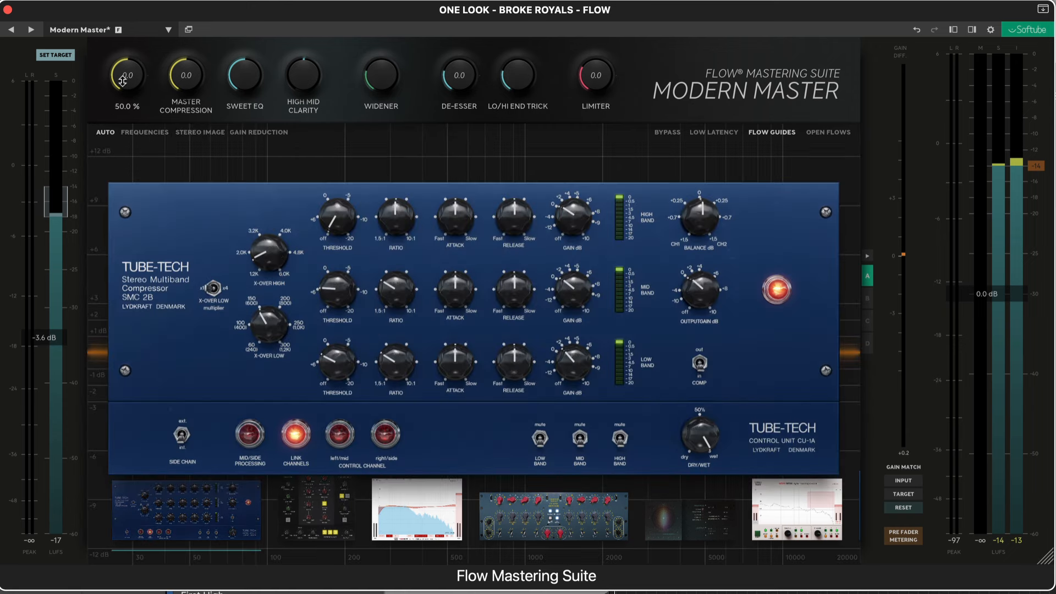
click(122, 81)
click(122, 81)
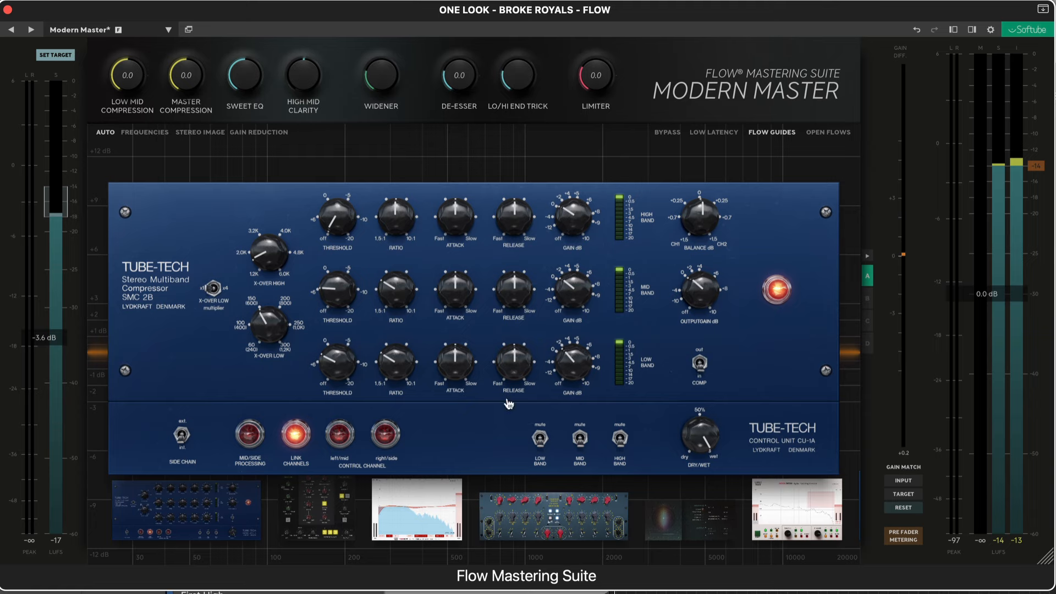
- Try raising Low Mid Compression to 100% while checking the Tube-Tech low and mid band thresholds during playback
mouse_move(122, 72)
mouse_move(122, 76)
mouse_down()
mouse_move(127, 64)
mouse_move(133, 82)
mouse_up()
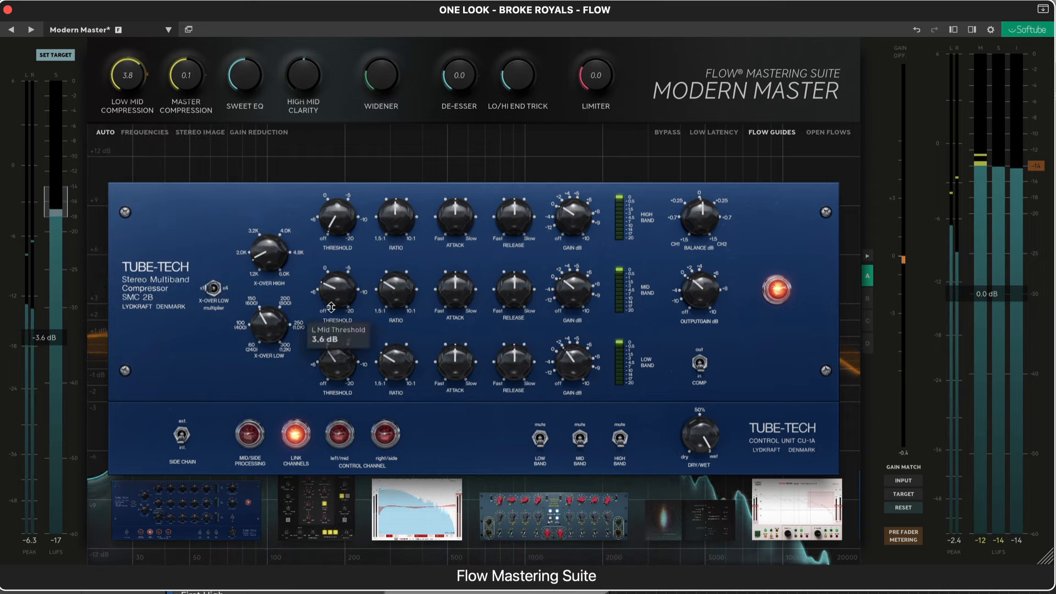
mouse_move(335, 312)
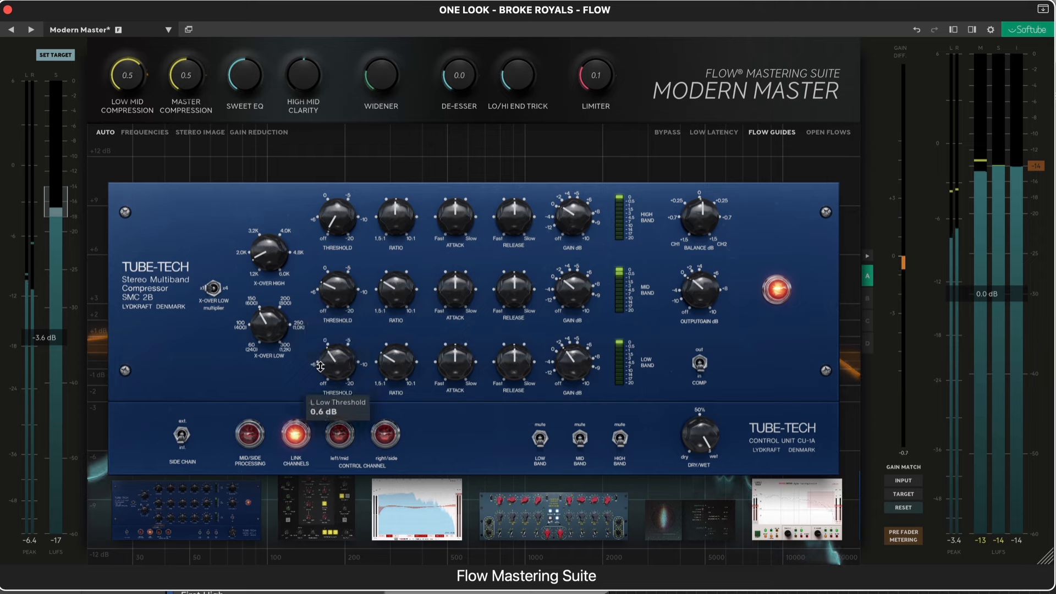
drag(132, 79, 133, 85)
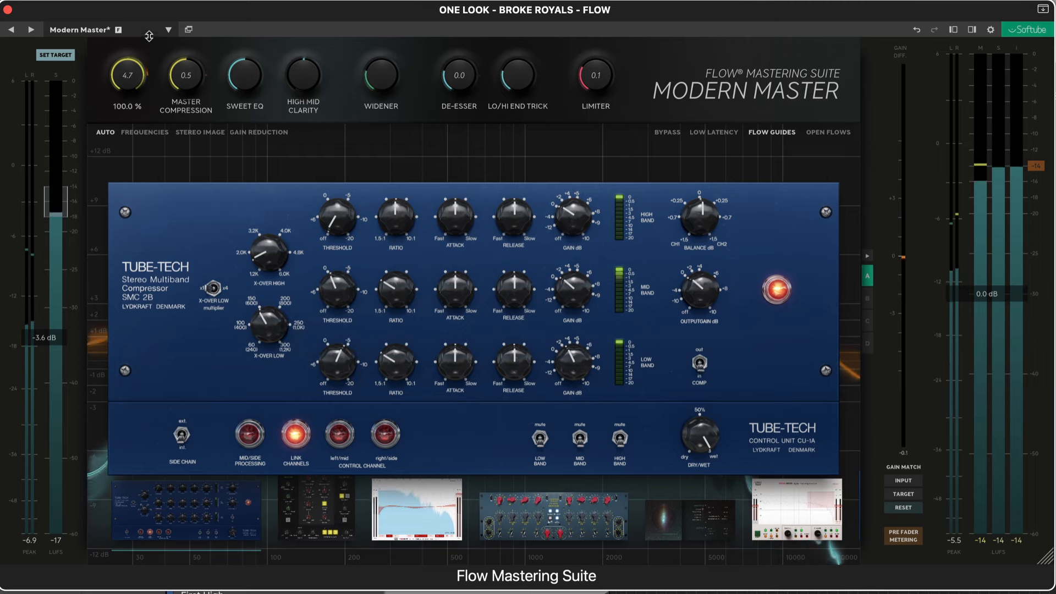
key(space)
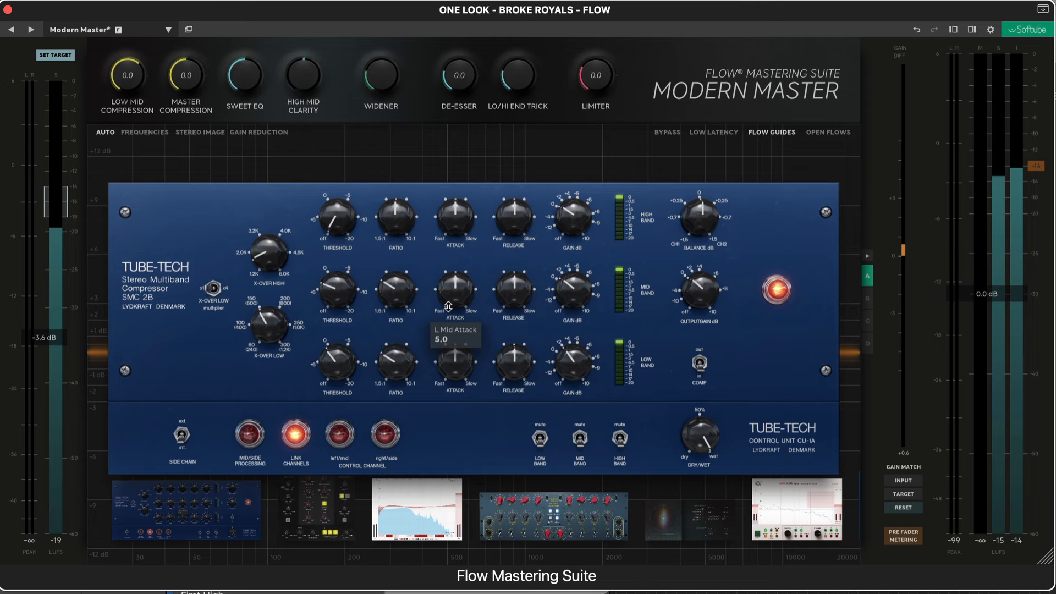
- Audition Low Mid Compression at 100%, 0% and about 79% during playback, finishing at a more moderate amount
drag(126, 77, 128, 47)
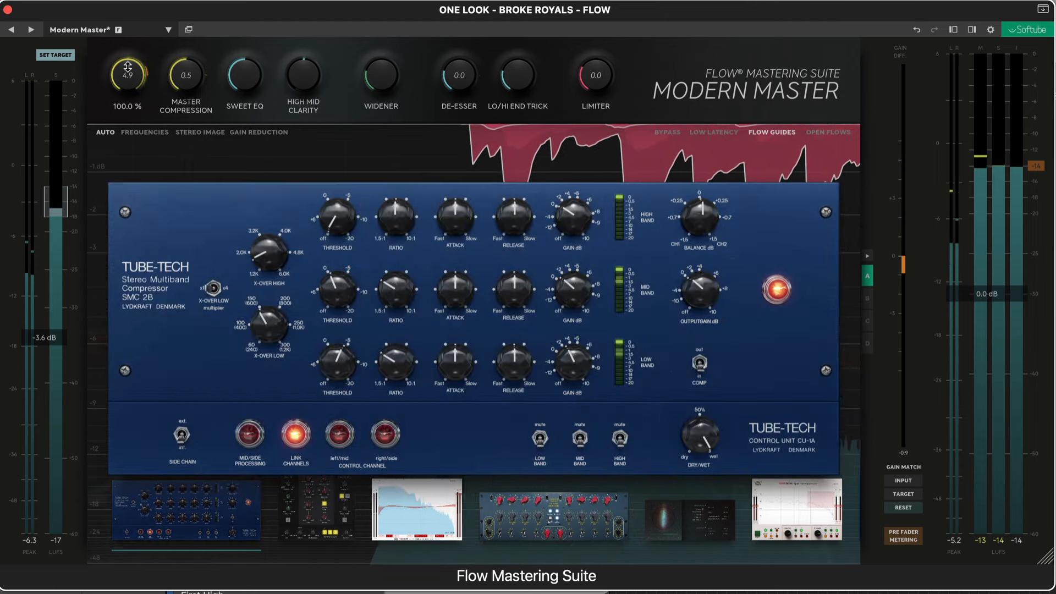
drag(126, 74, 133, 209)
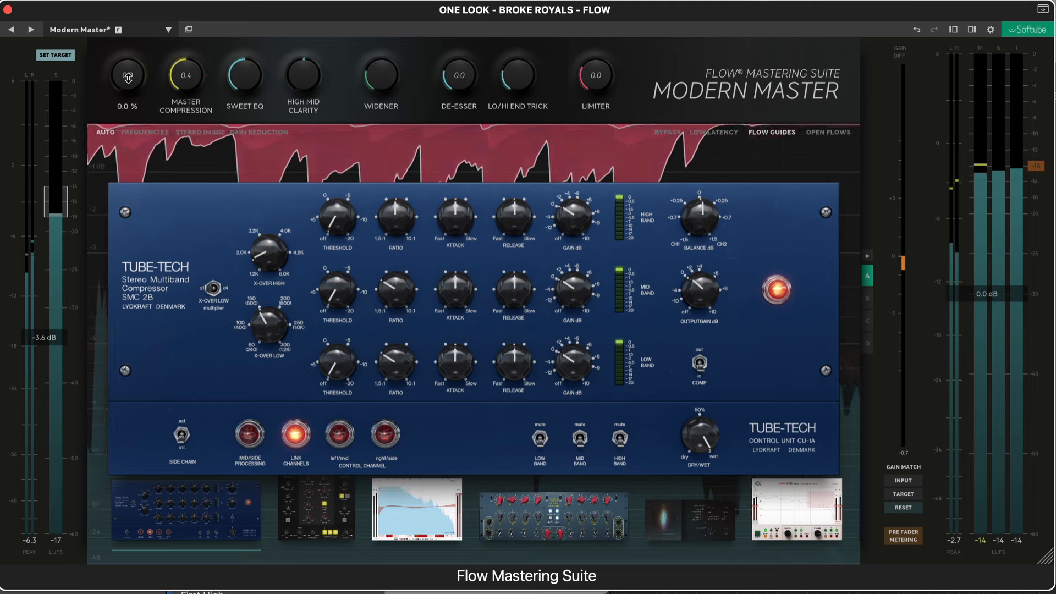
drag(128, 84, 138, 5)
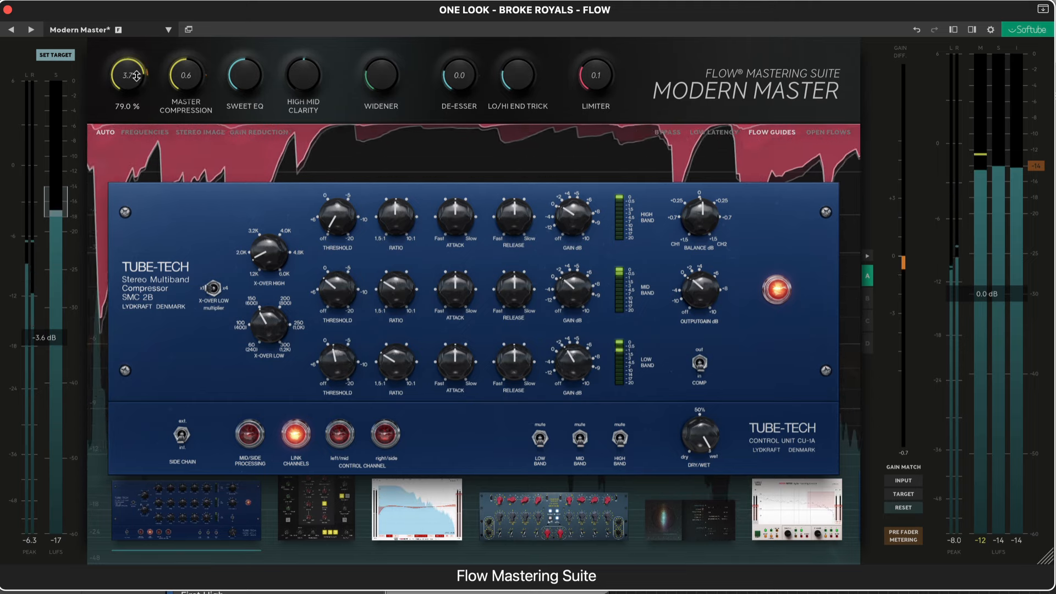
drag(137, 76, 136, 96)
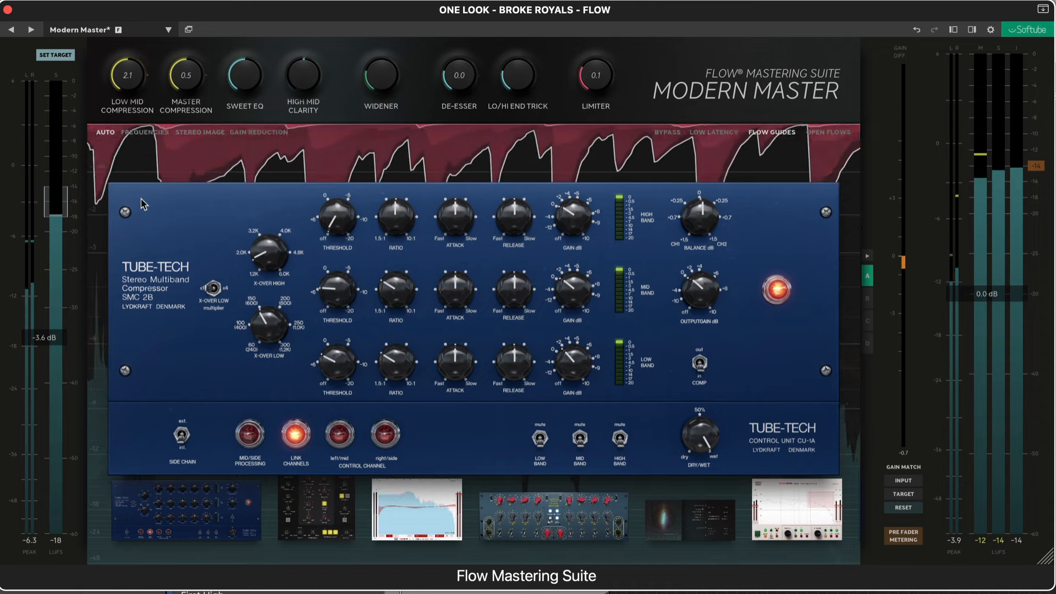
- Disable the Tube-Tech SMC 2B, re-enable it, and disable it again to compare the sound during playback
click(126, 550)
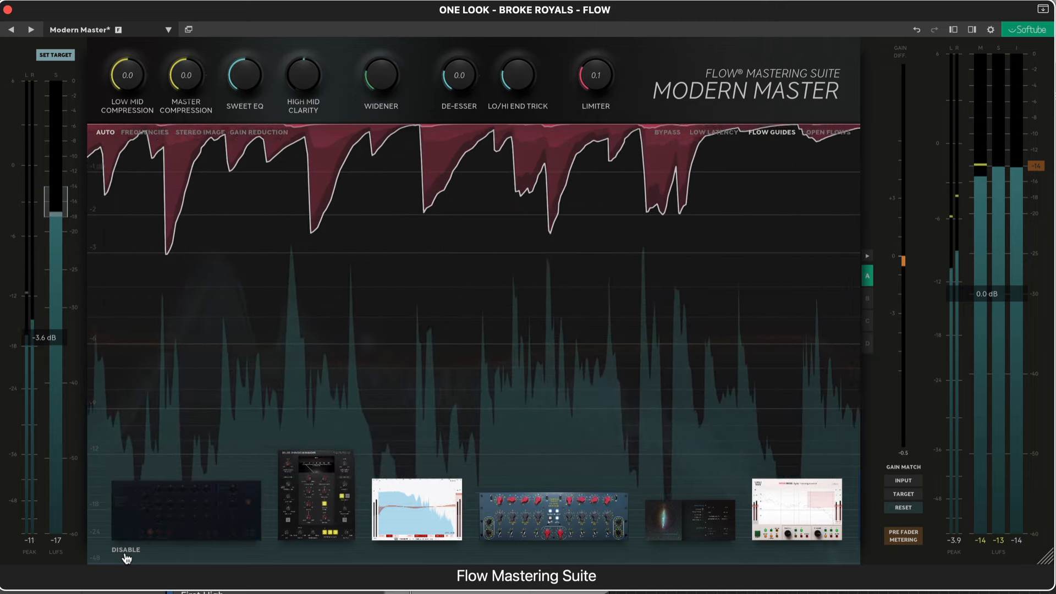
click(126, 550)
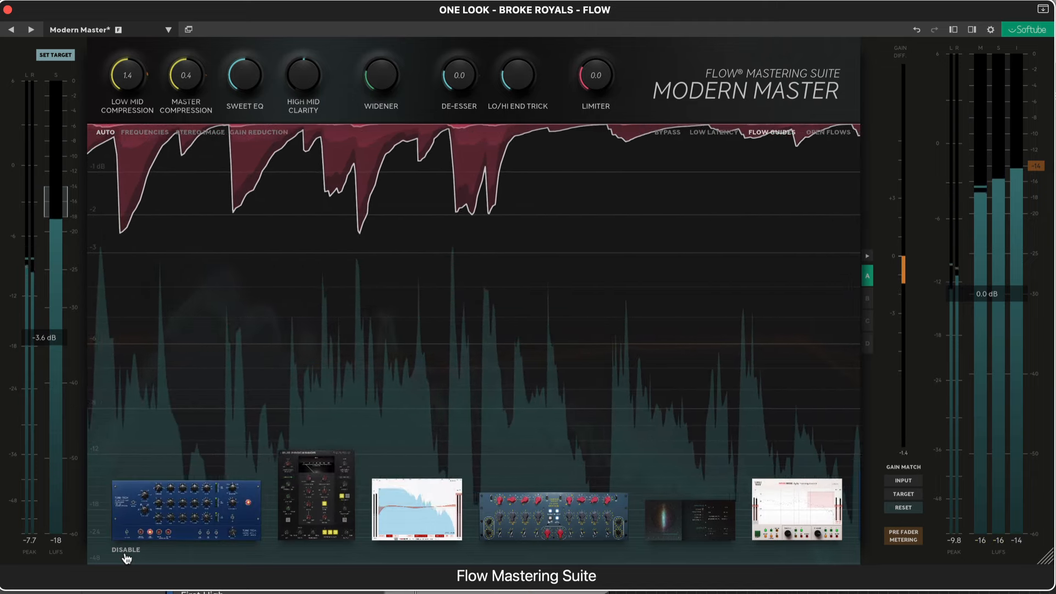
click(126, 557)
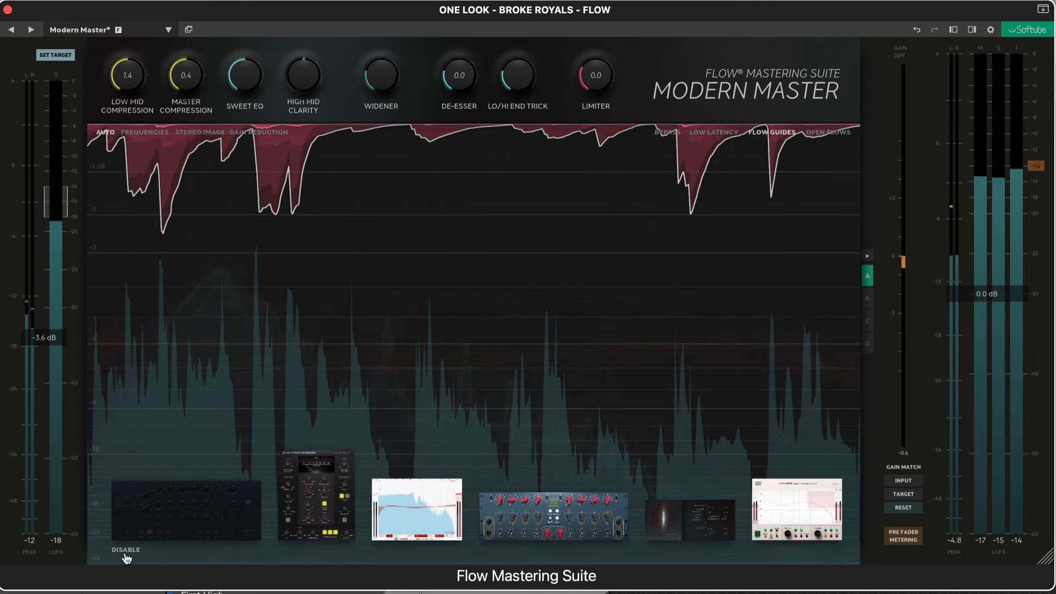
- Re-enable the Tube-Tech SMC 2B and fine-tune the Low Mid Compression amount
click(126, 557)
drag(126, 88, 126, 83)
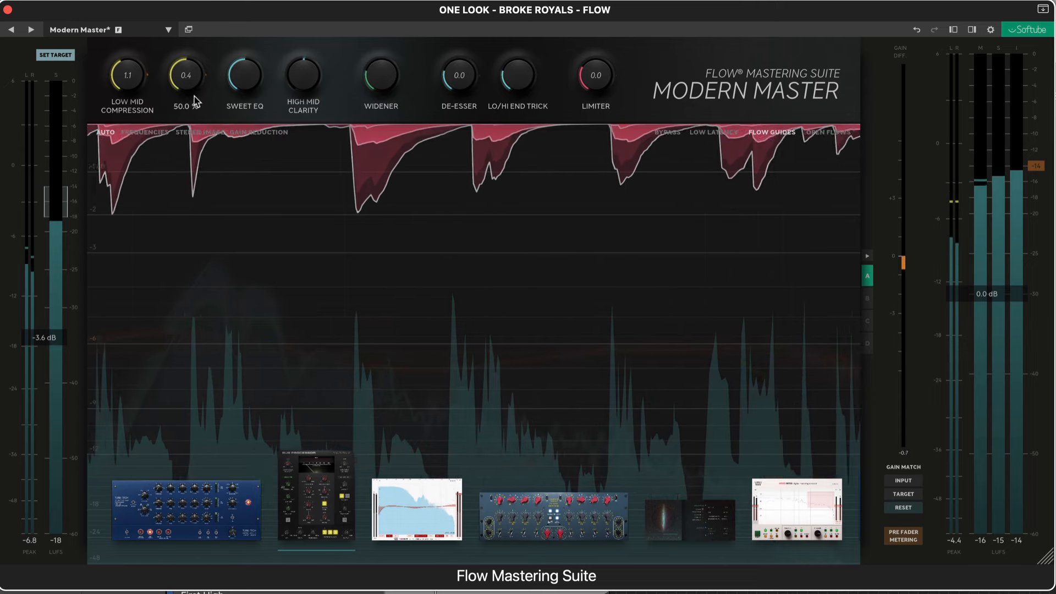
- Audition Master Compression at 85.5% on the Bus Processor during playback, and settle on 67%
mouse_move(187, 81)
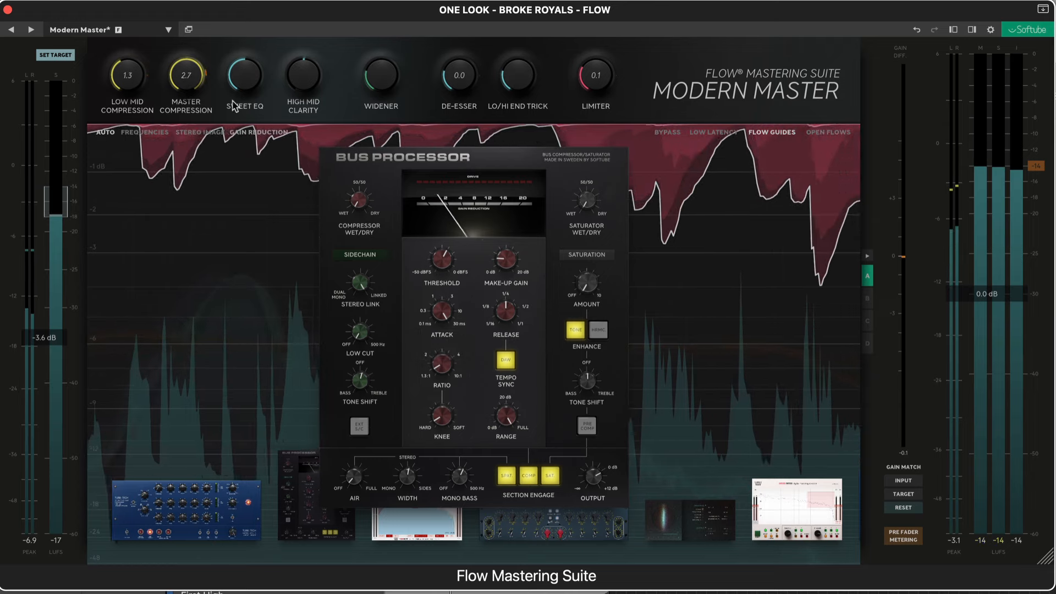
mouse_move(184, 71)
mouse_down()
mouse_move(180, 116)
mouse_move(177, 74)
mouse_up()
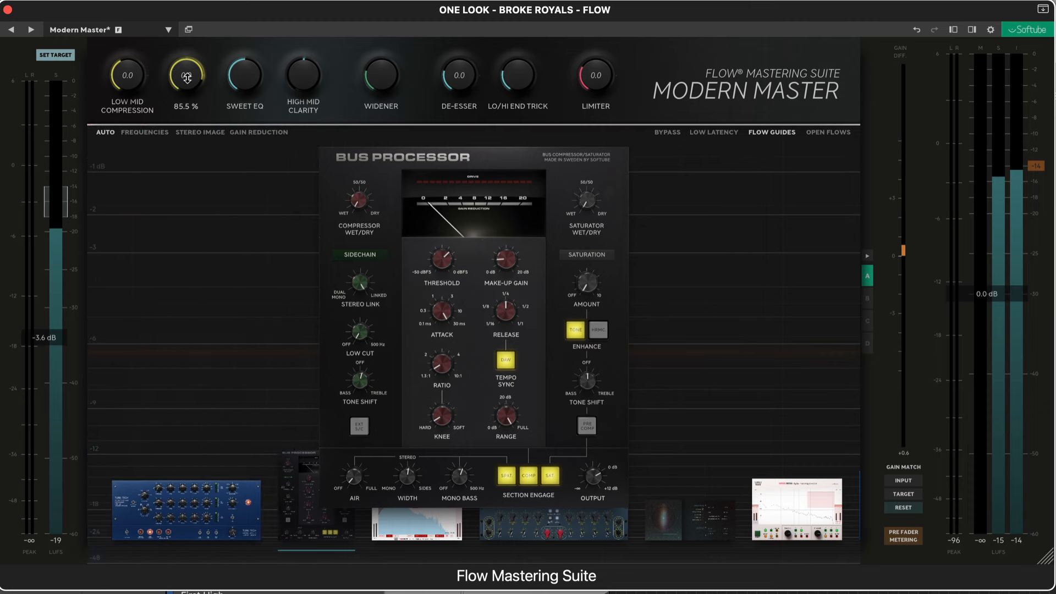
mouse_move(186, 77)
mouse_down()
mouse_move(186, 94)
mouse_move(189, 45)
mouse_move(185, 80)
mouse_up()
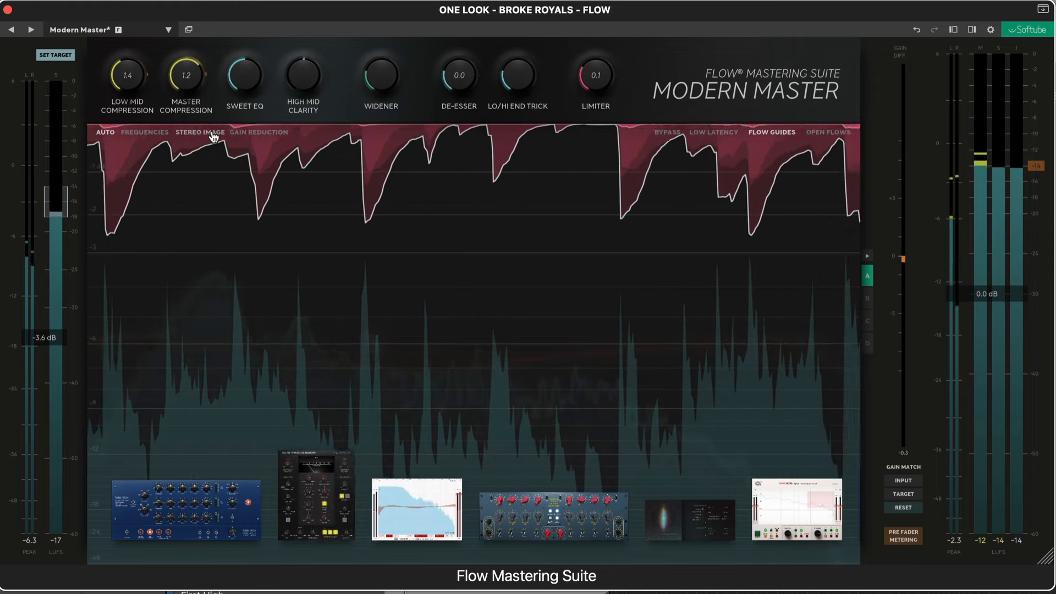
- Audition low and high Sweet EQ amounts while checking the Weiss EQ-MP bands, and set Sweet EQ to 65.5%
mouse_move(242, 73)
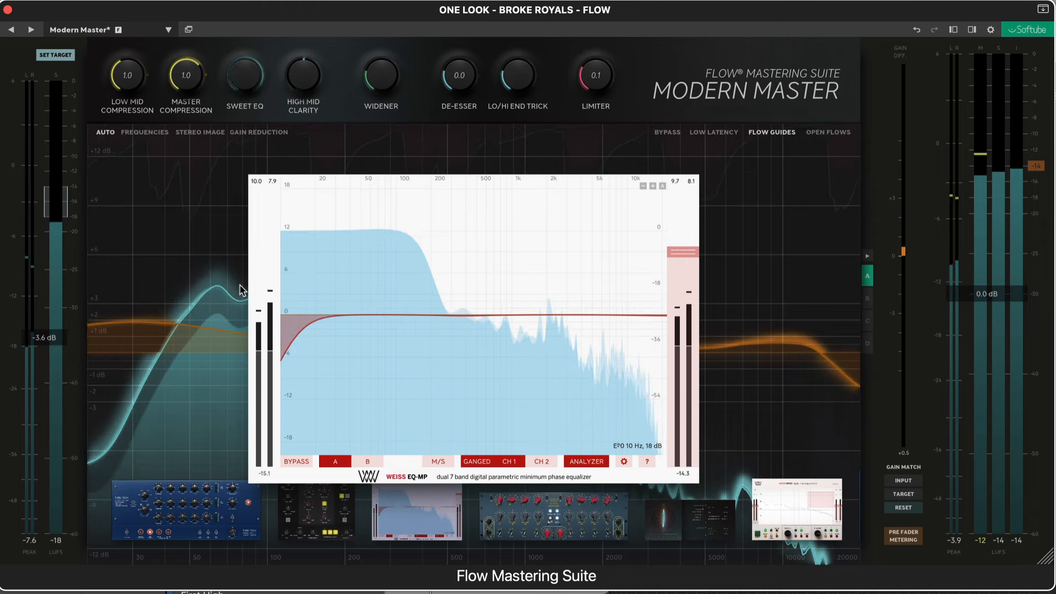
drag(226, 95, 271, 75)
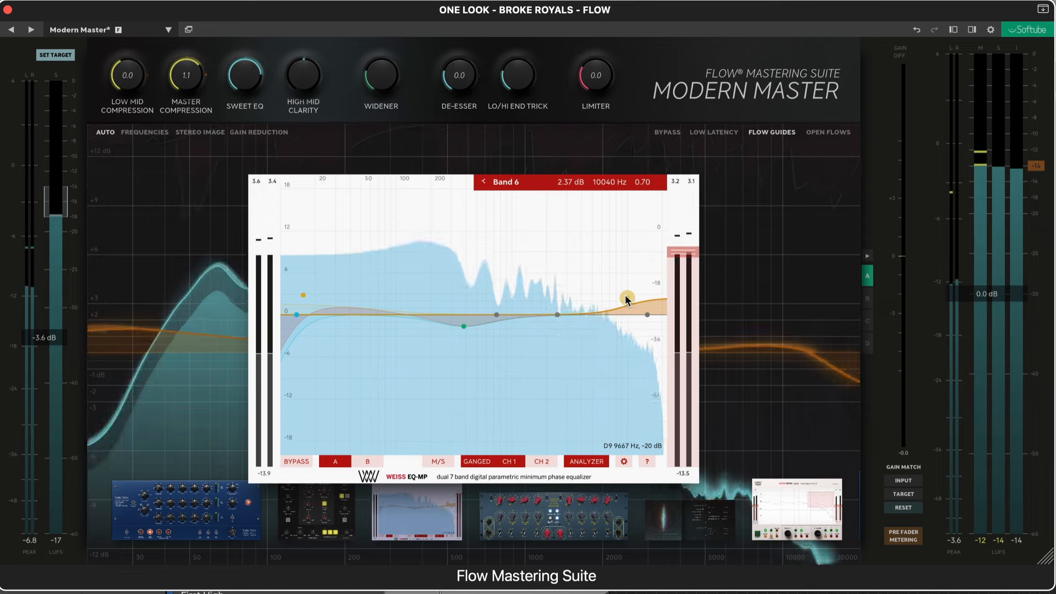
mouse_move(626, 296)
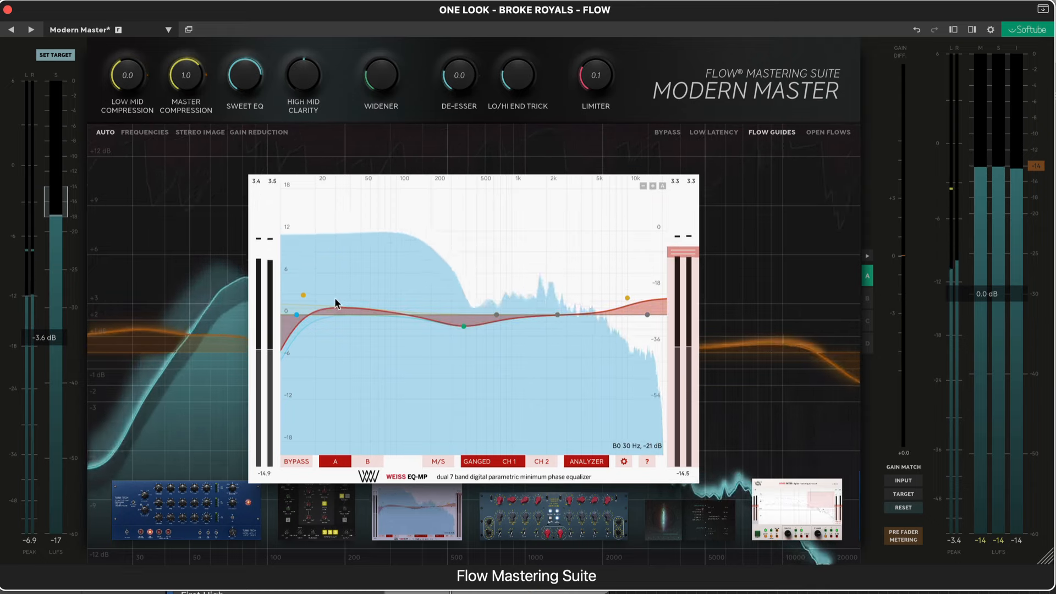
mouse_move(306, 291)
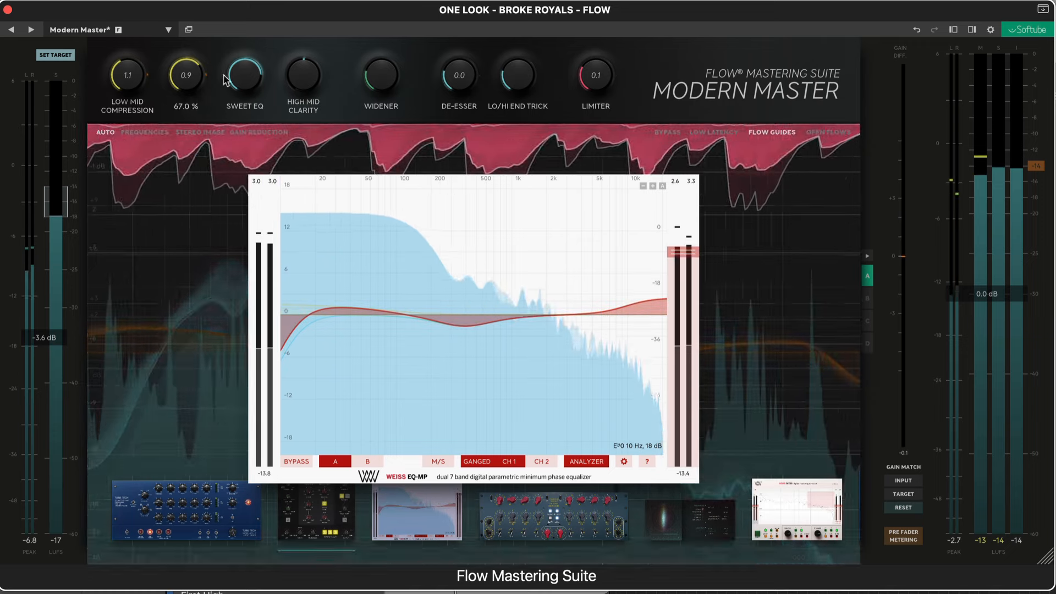
mouse_move(243, 75)
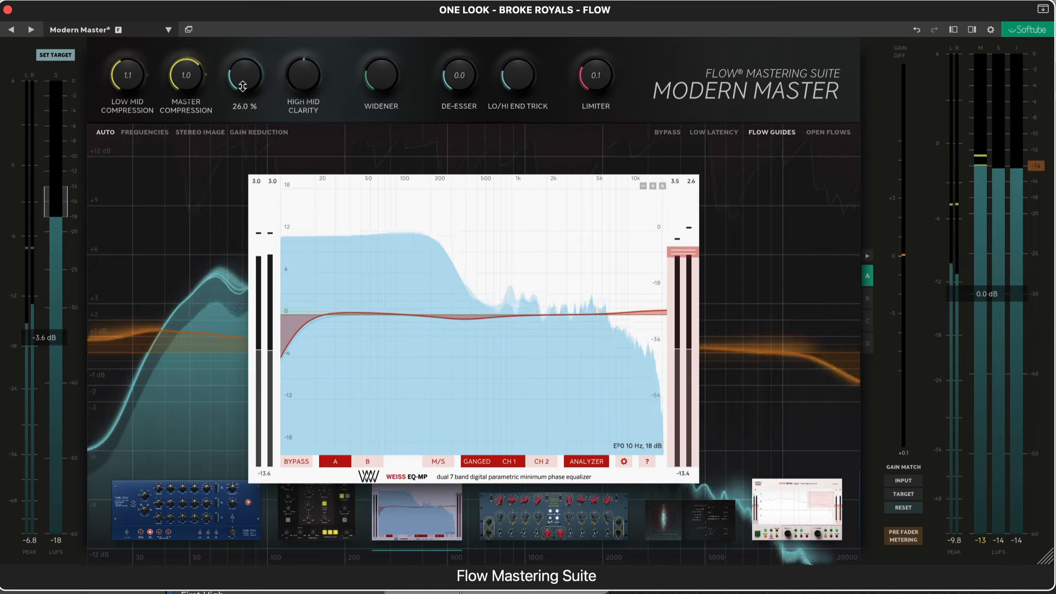
drag(242, 75, 246, 55)
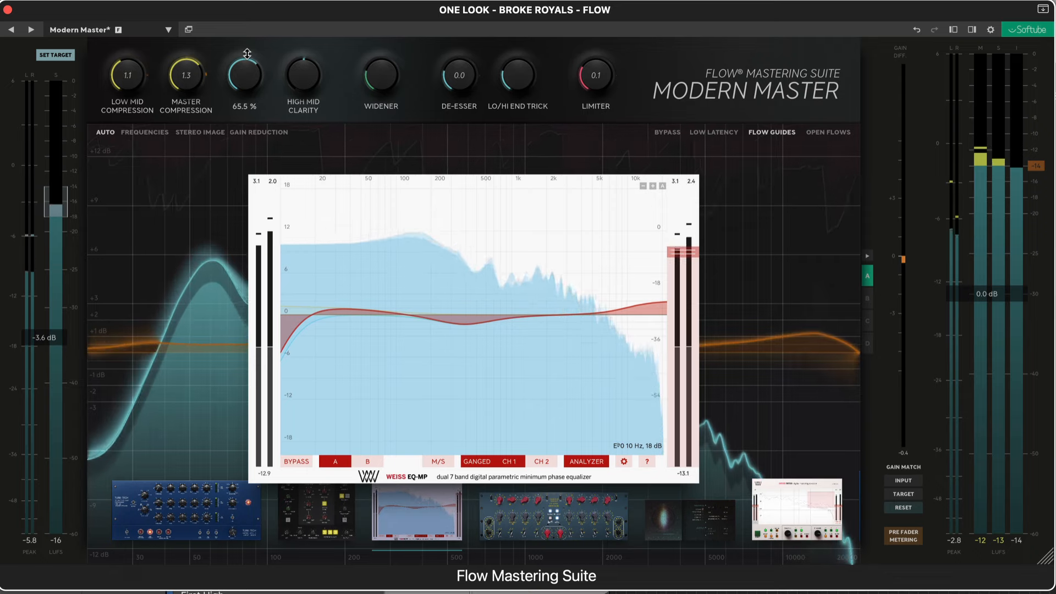
- Move the Weiss EQ-MP's low-mid cut to a lower frequency with more reduction, and set Sweet EQ to 72%
mouse_move(462, 327)
drag(460, 327, 432, 338)
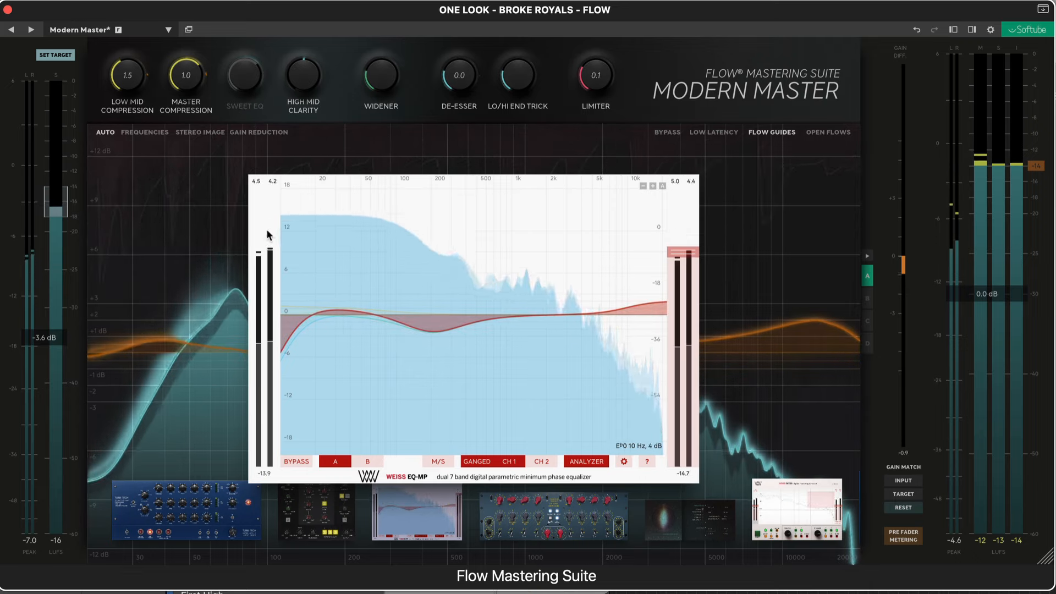
drag(238, 109, 234, 92)
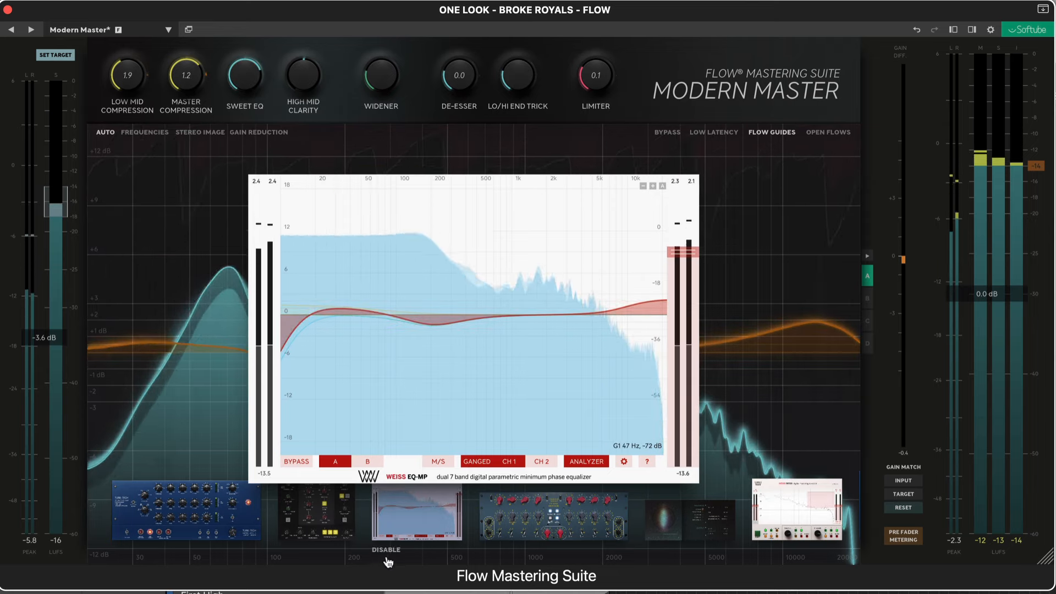
- Disable and re-enable the Weiss EQ-MP to compare the sound during playback
click(385, 552)
click(386, 551)
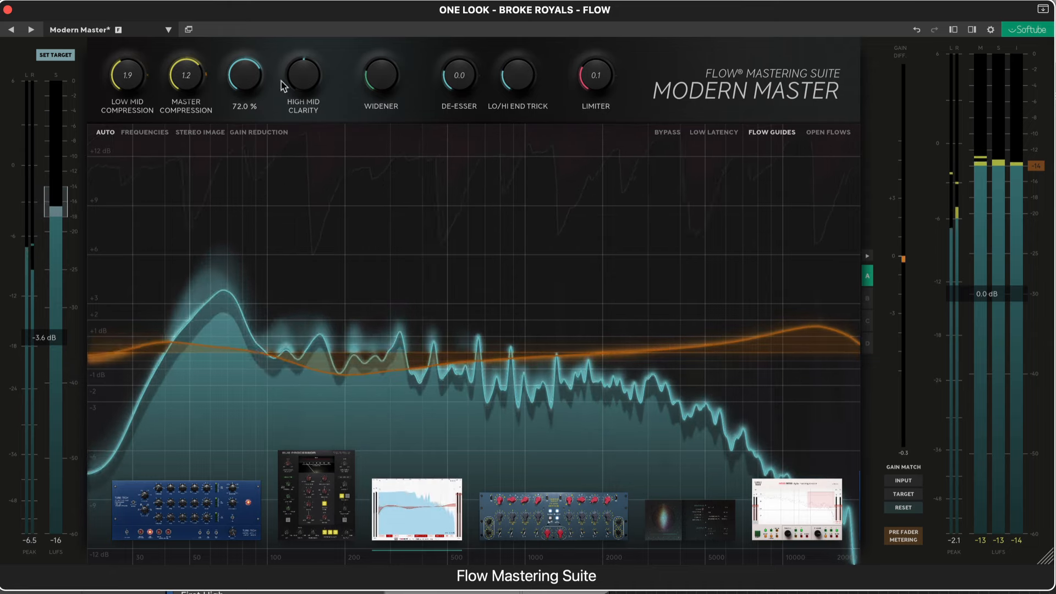
- Audition High Mid Clarity on the Curve Bender from 100% down to negative amounts during playback, and settle on 40%
click(305, 78)
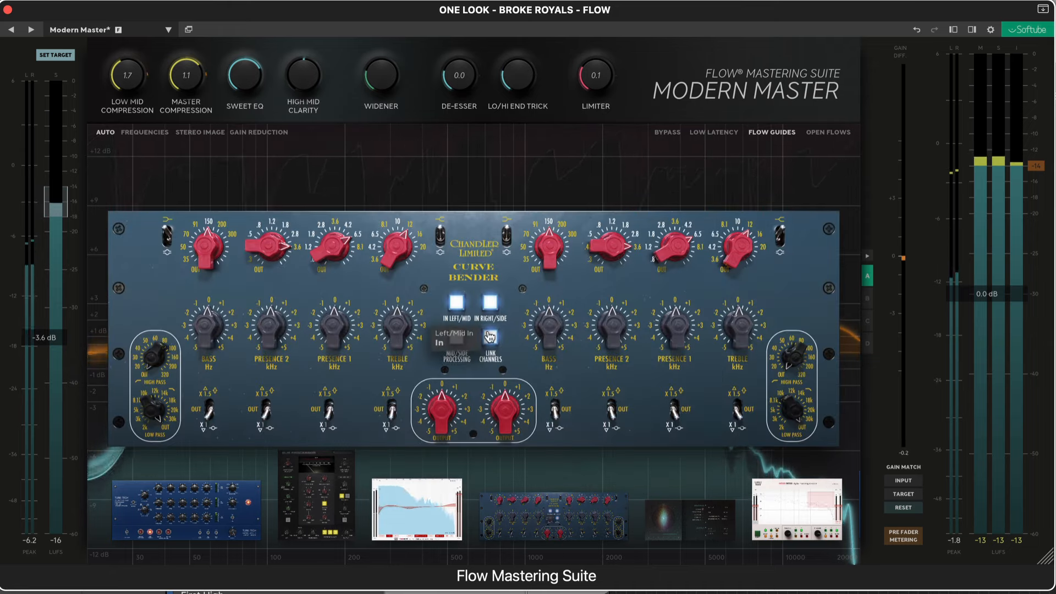
key(space)
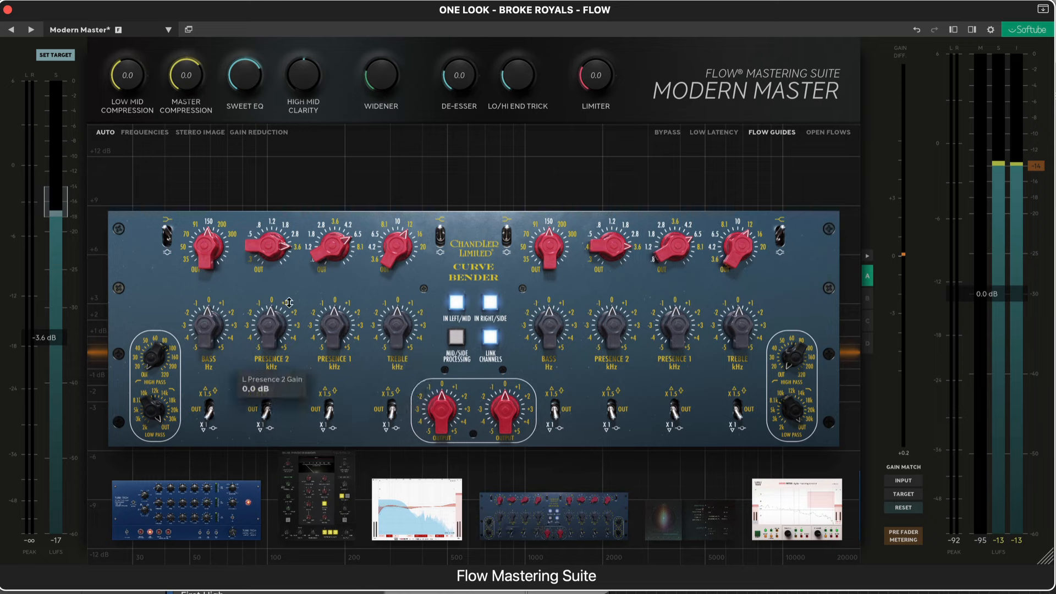
key(space)
drag(306, 82, 306, 70)
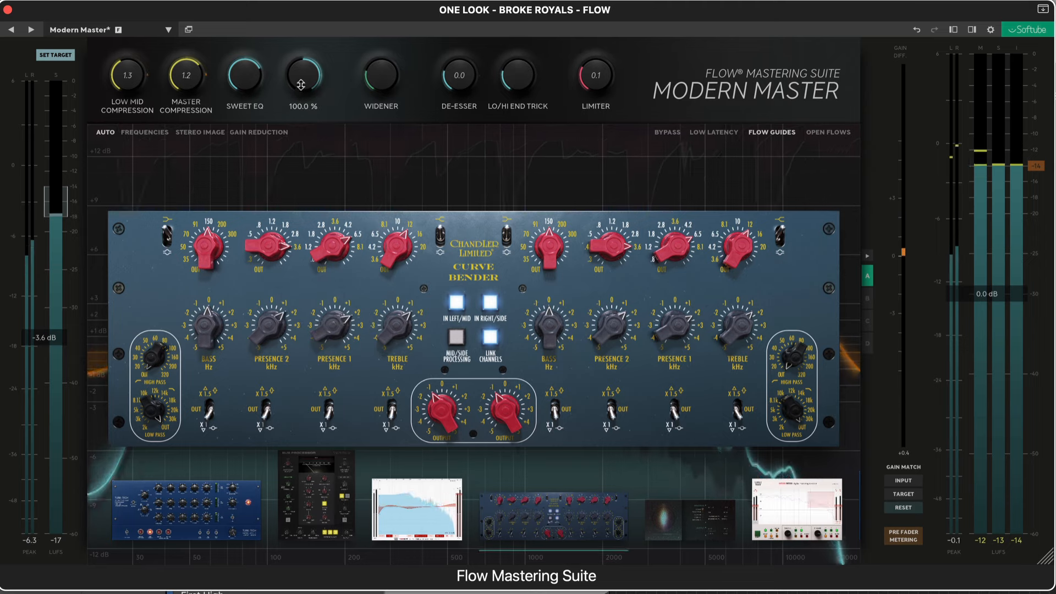
drag(299, 82, 301, 110)
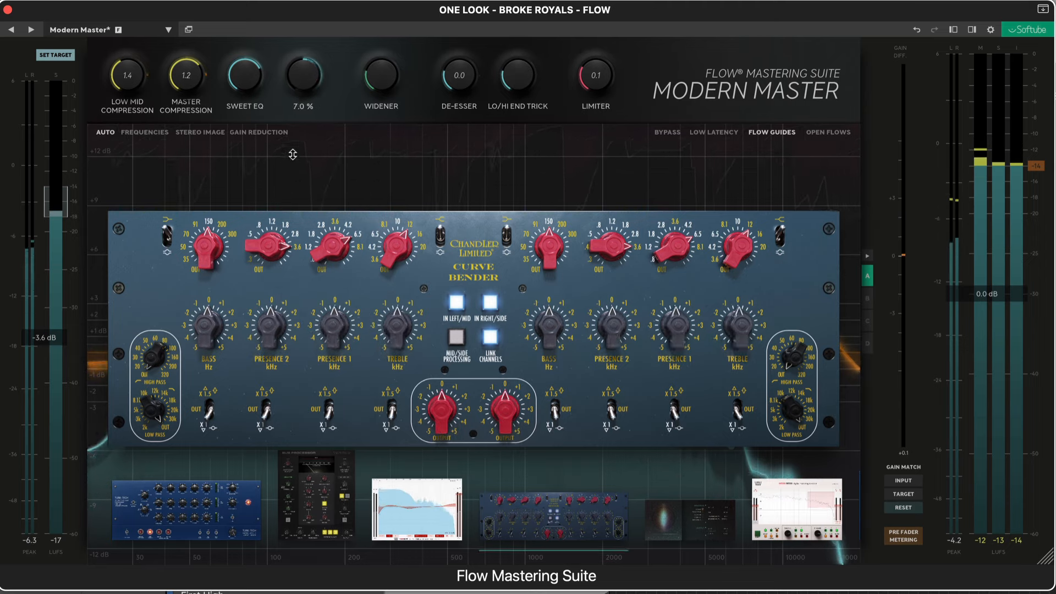
drag(292, 171, 296, 234)
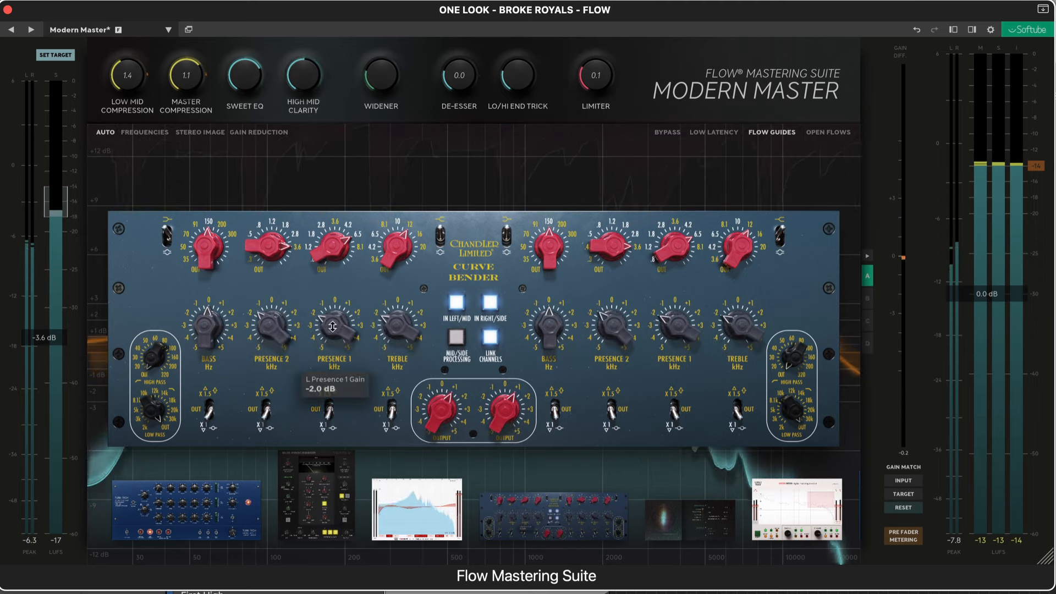
mouse_move(270, 316)
mouse_move(306, 77)
mouse_down()
mouse_move(310, 41)
mouse_move(307, 84)
mouse_up()
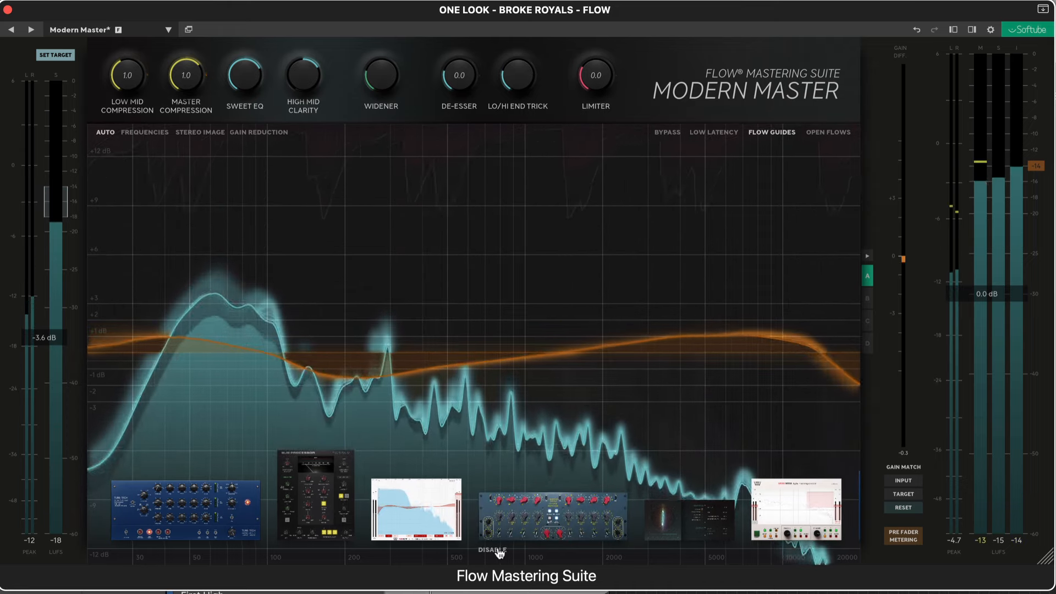
- Disable and re-enable the Chandler Limited Curve Bender to compare the high mids during playback
click(495, 551)
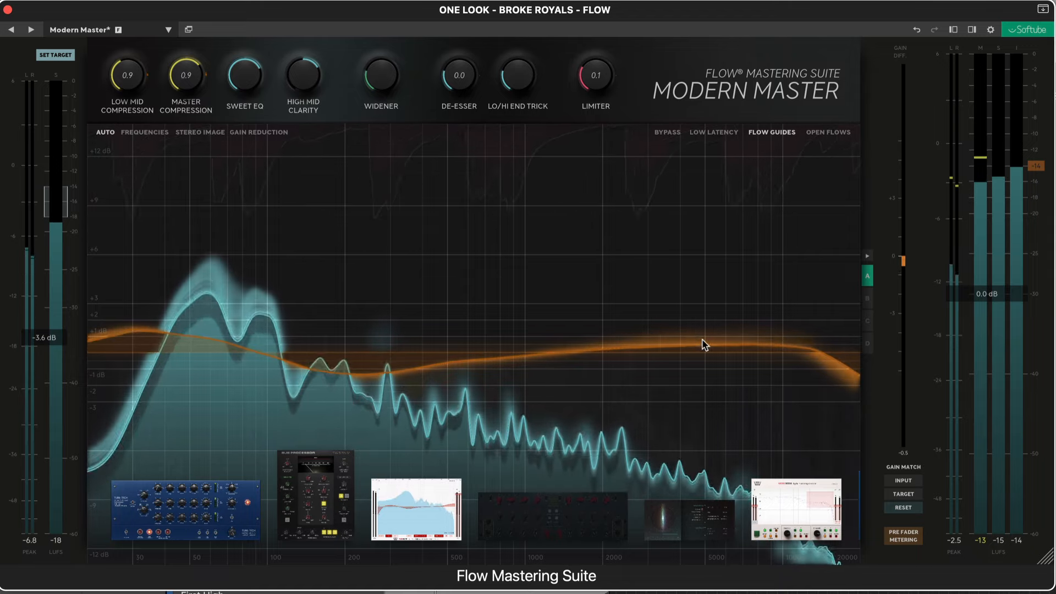
click(495, 549)
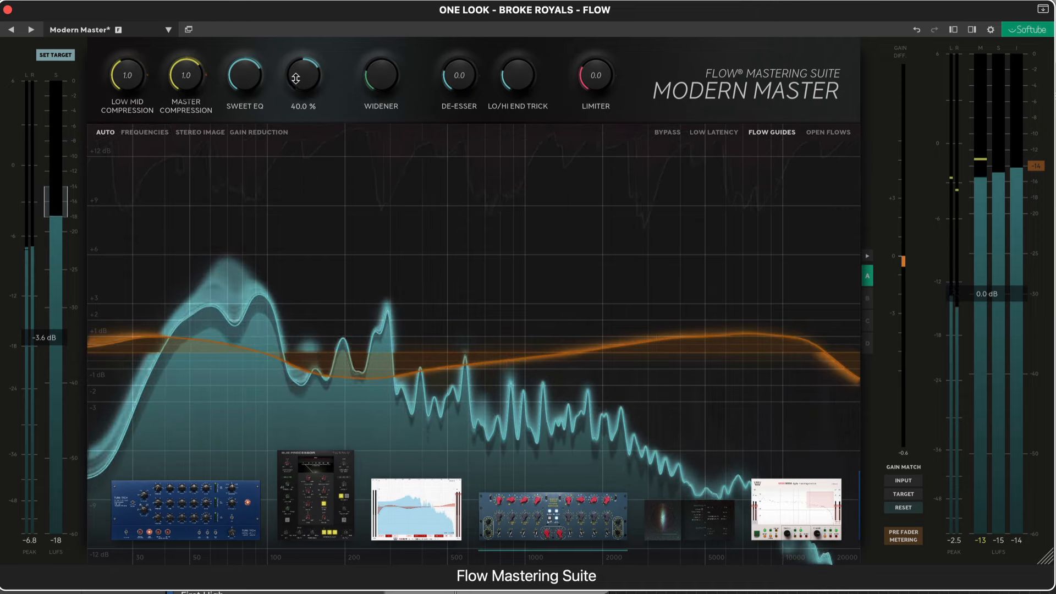
- Audition the Widener at 100%, reduce it to 22.8%, and toggle its module to compare the stereo width
mouse_move(379, 77)
drag(380, 77, 385, 116)
mouse_move(382, 83)
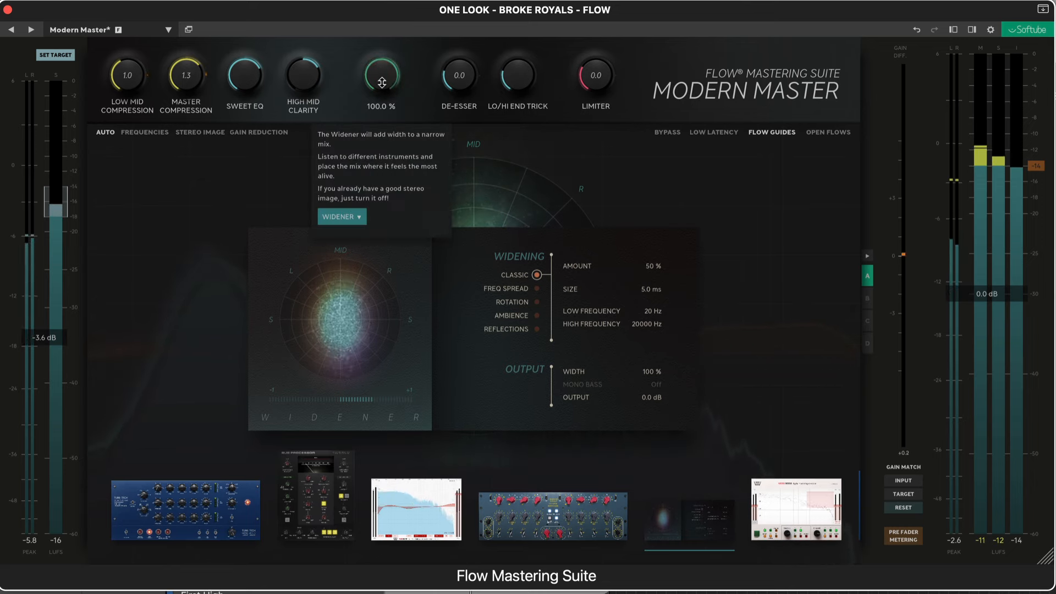
key(space)
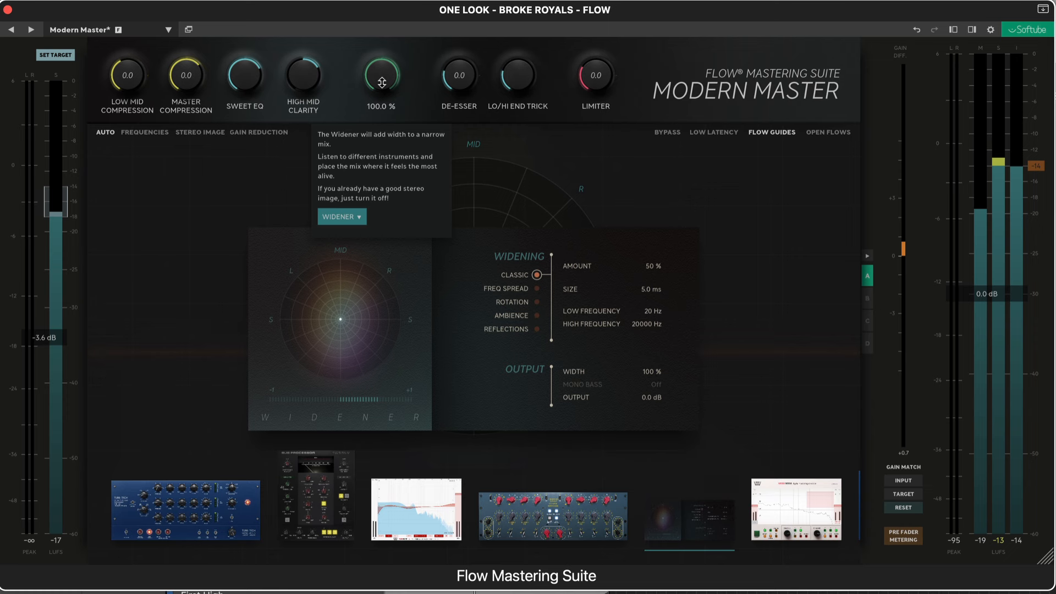
drag(382, 83, 392, 106)
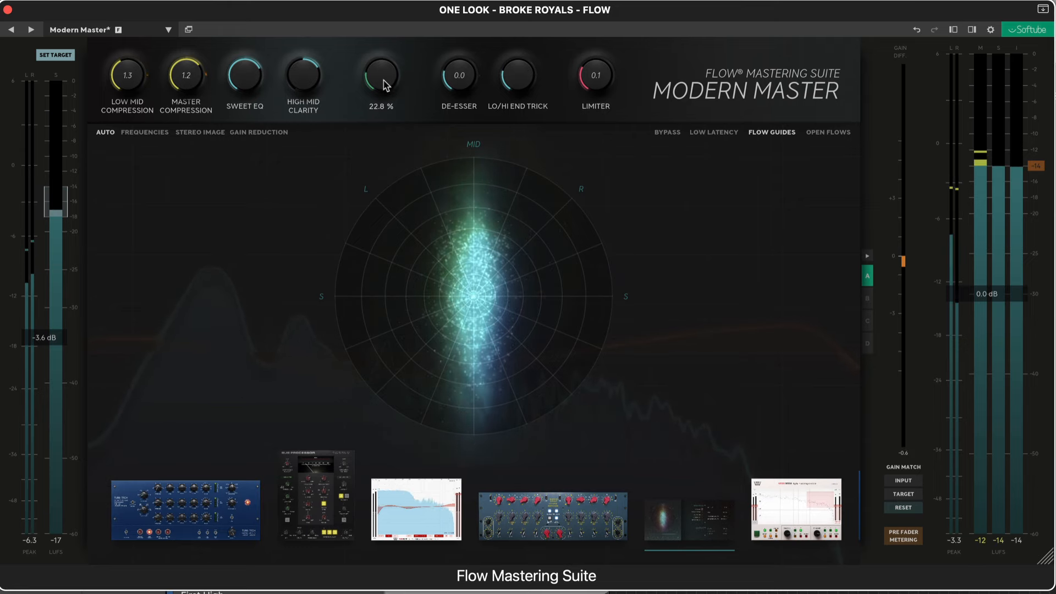
click(383, 85)
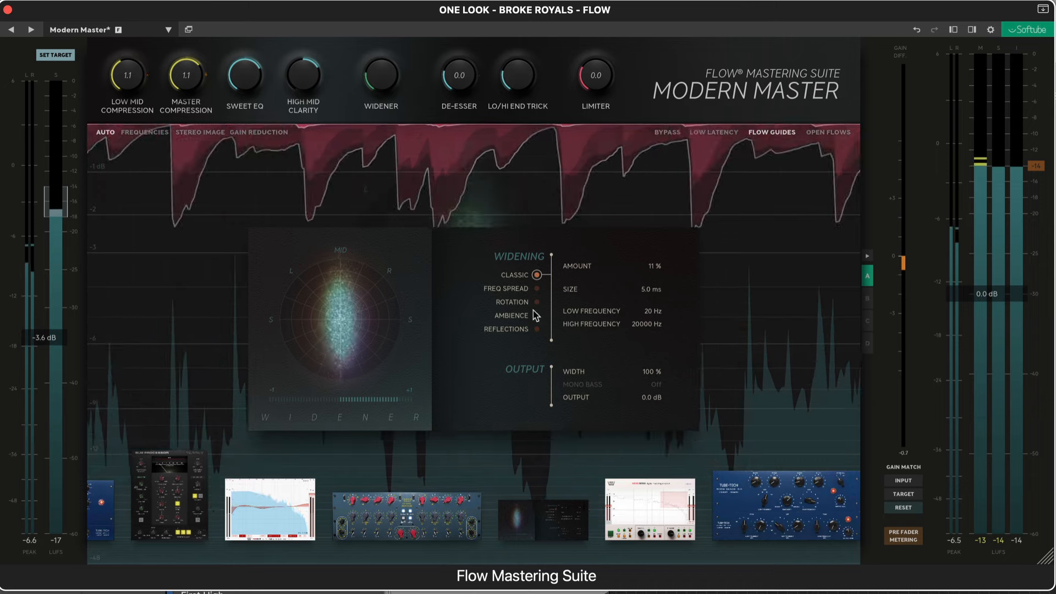
click(513, 550)
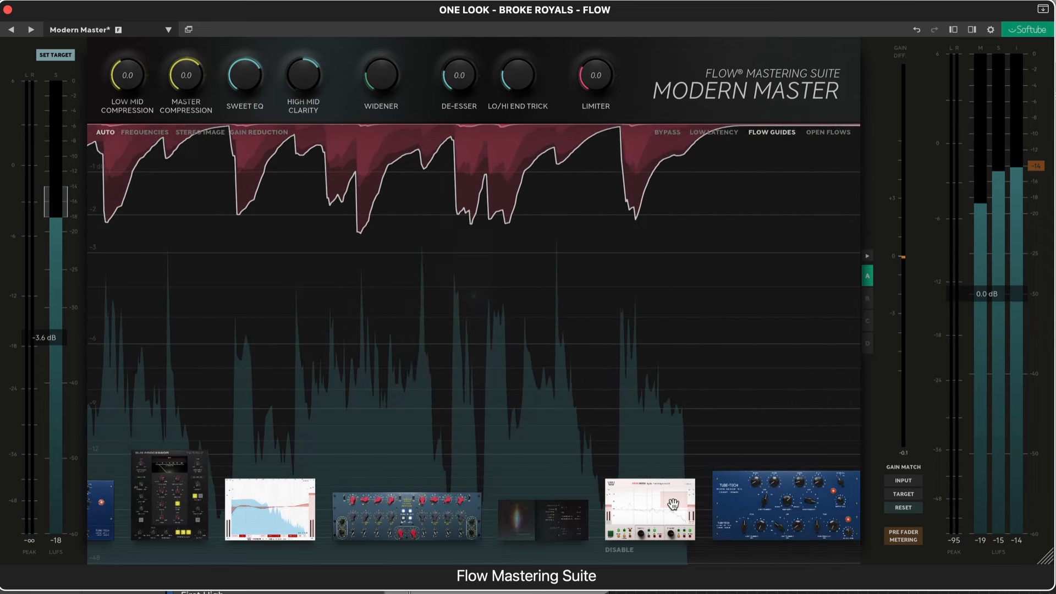
- Audition the De-Esser at 91.8% and 0% on the Weiss Deess during playback, and settle on a moderate amount
key(space)
mouse_move(459, 76)
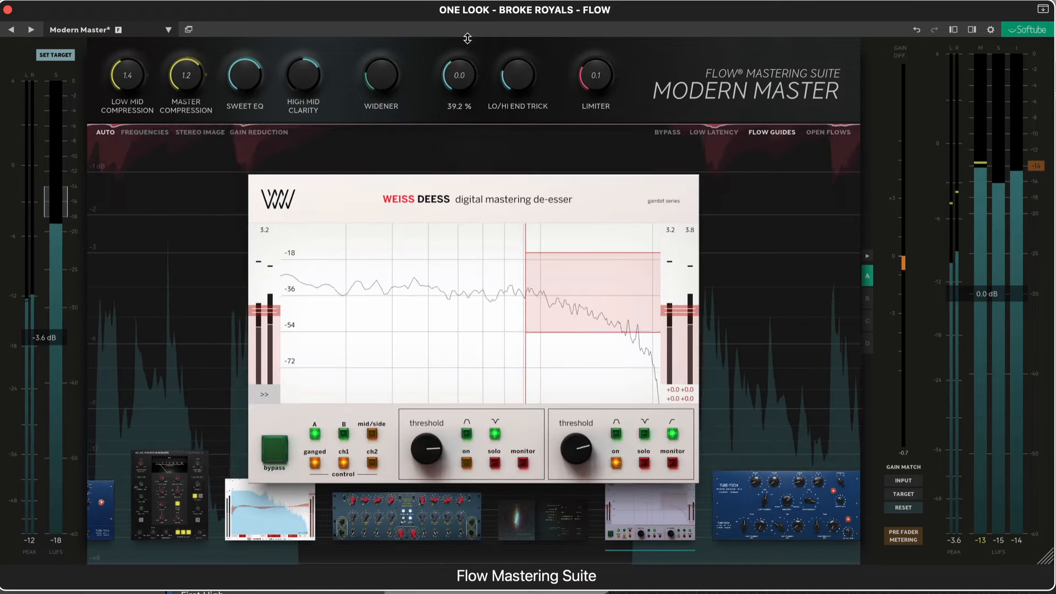
drag(459, 81, 463, 76)
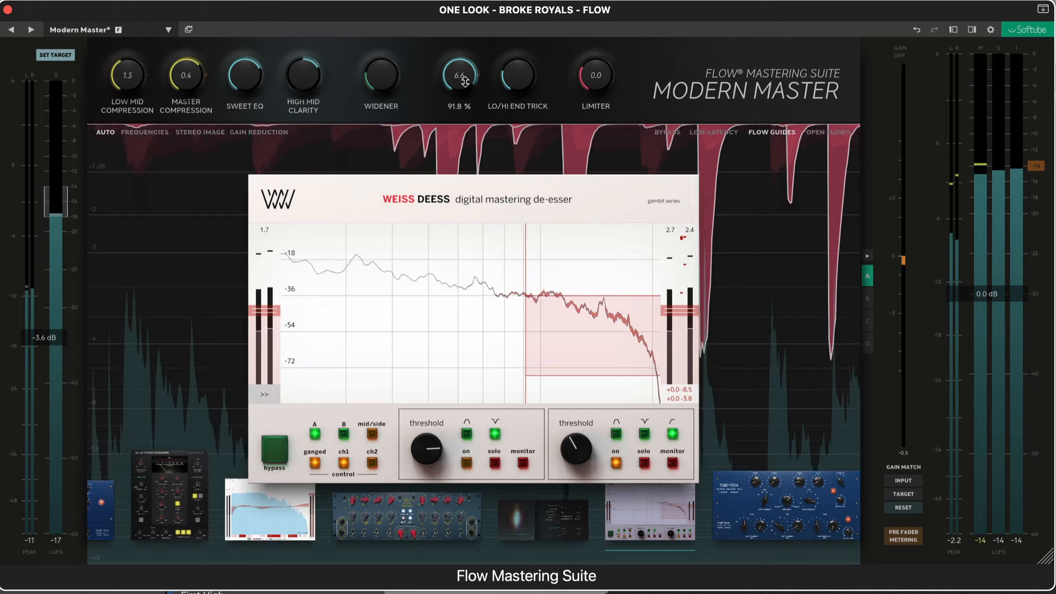
drag(463, 84, 449, 201)
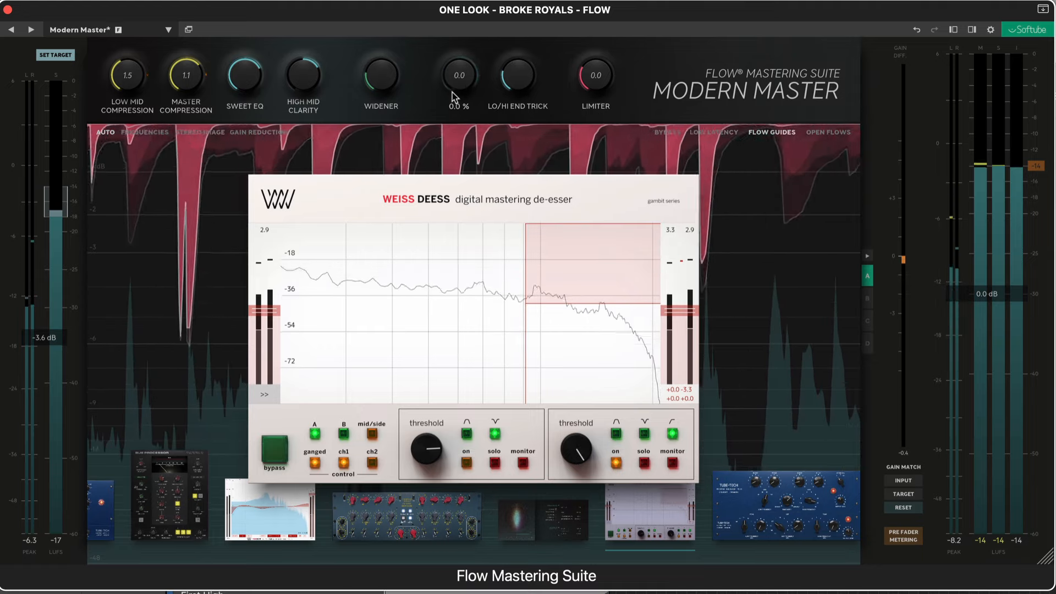
mouse_move(455, 82)
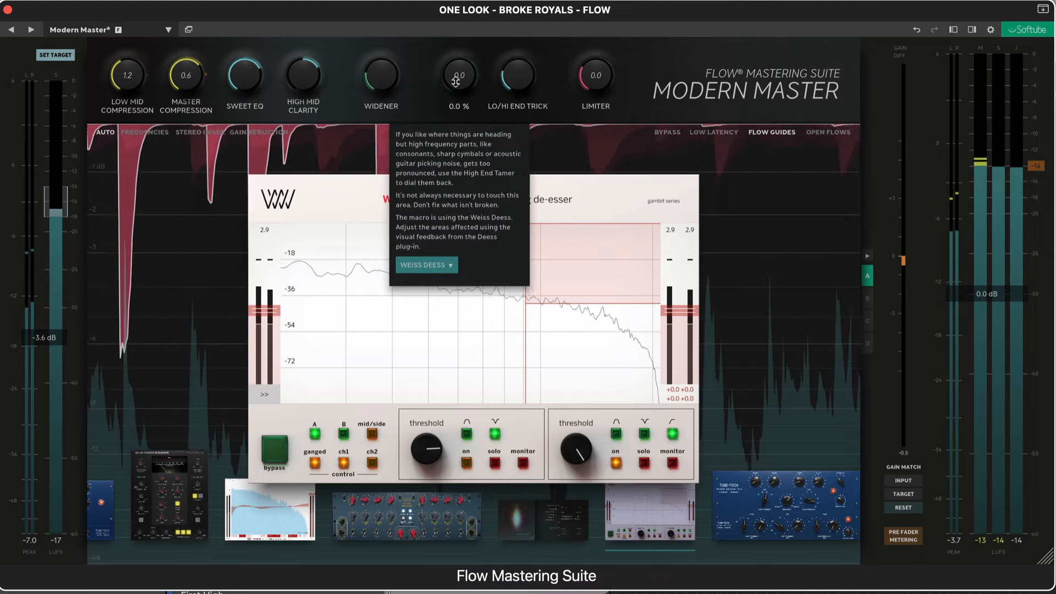
mouse_move(455, 82)
mouse_down()
mouse_move(466, 61)
mouse_move(461, 80)
mouse_up()
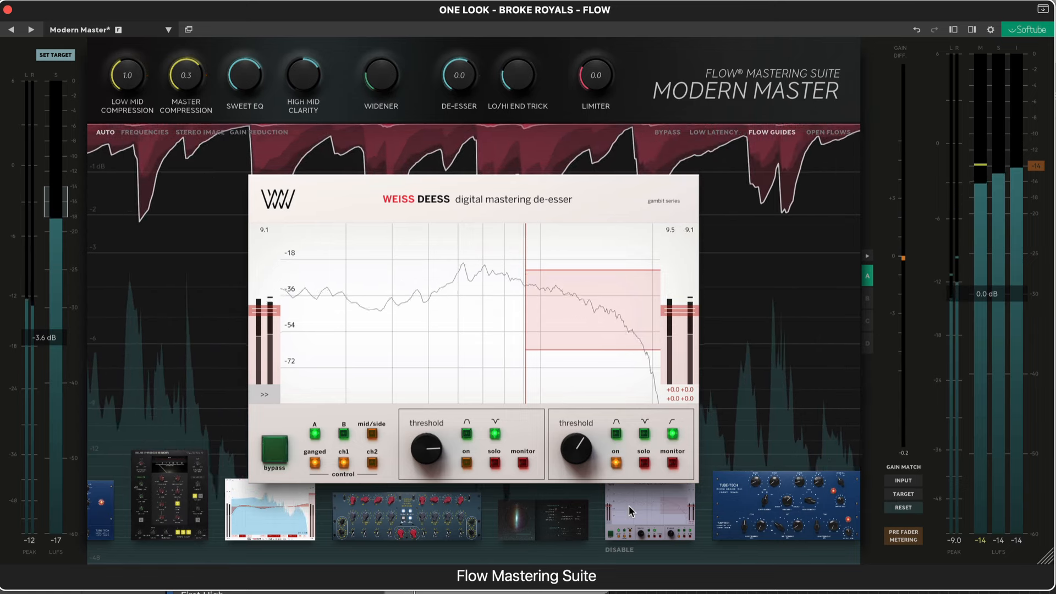
- Disable, re-enable and disable the Weiss Deess again to compare the sound, leaving it off
mouse_move(628, 506)
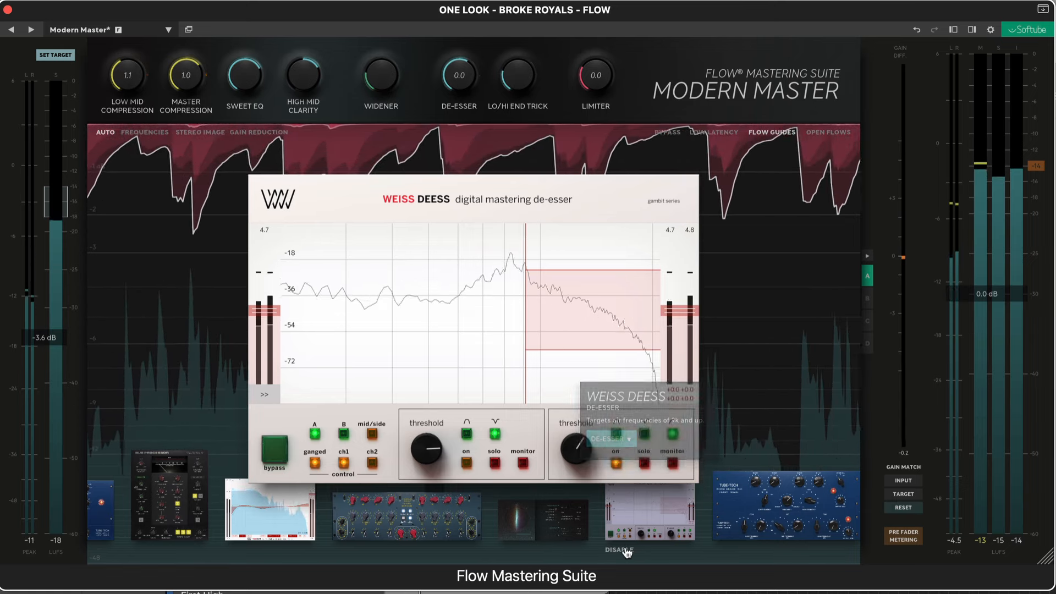
click(625, 549)
click(625, 550)
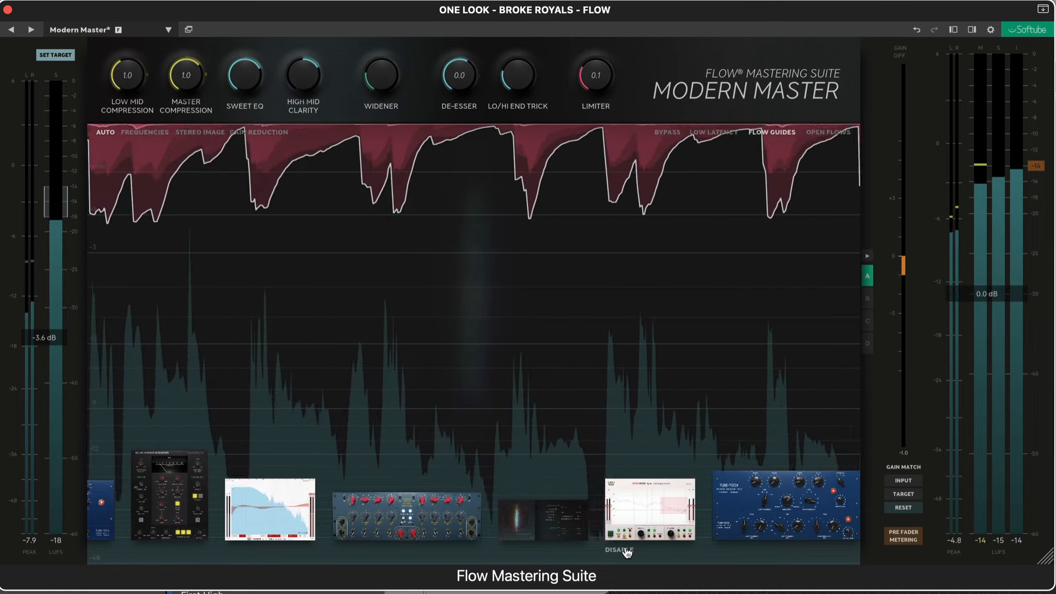
click(625, 550)
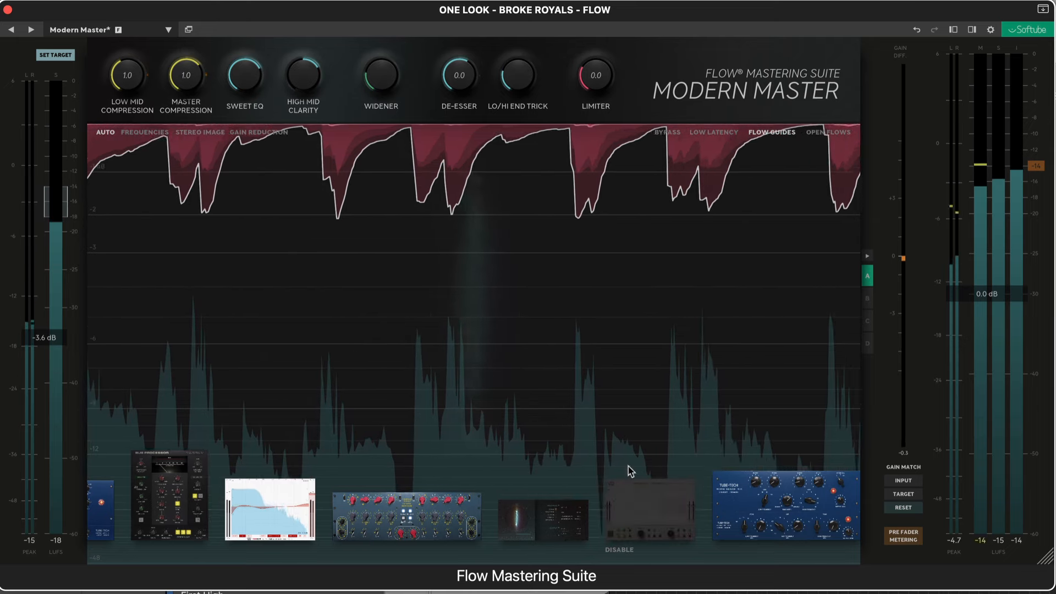
scroll(741, 495, right, 5)
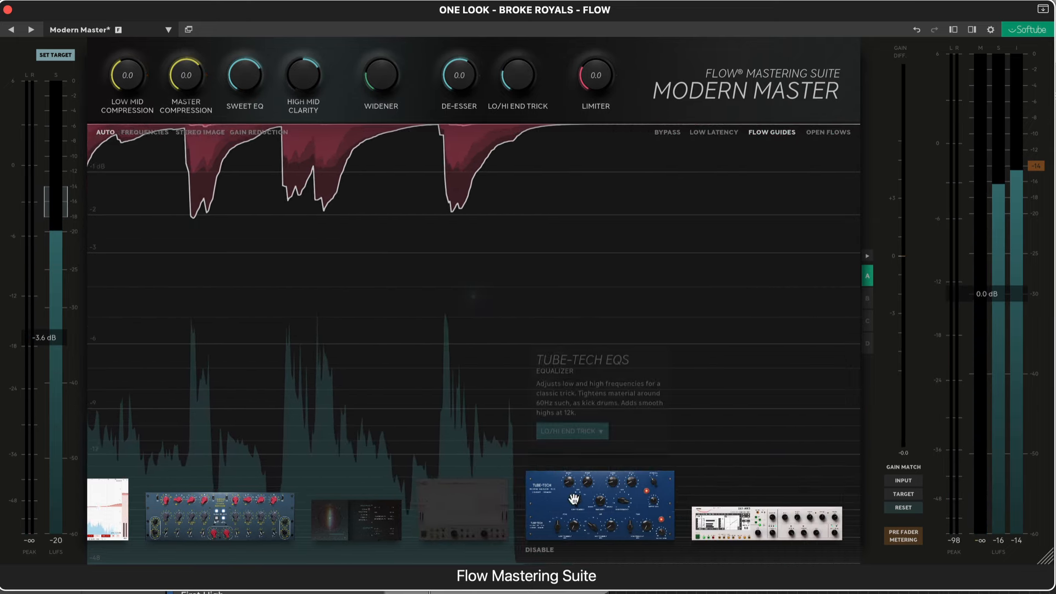
- Open the Tube-Tech EQs and audition the Lo/Hi End Trick at 61.8%, 100% and 0% during playback
click(519, 78)
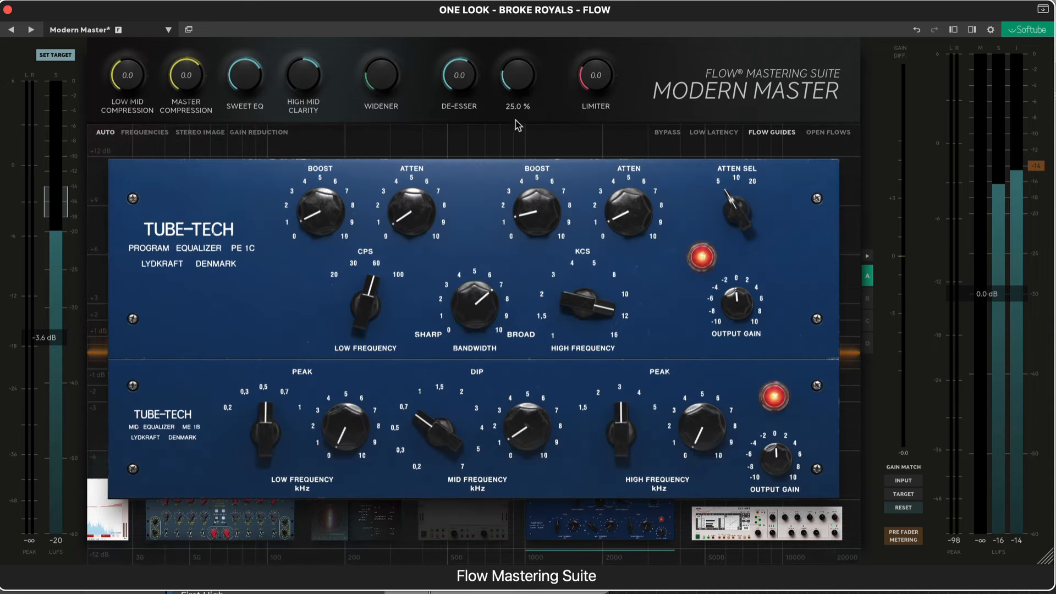
mouse_move(516, 117)
mouse_move(511, 80)
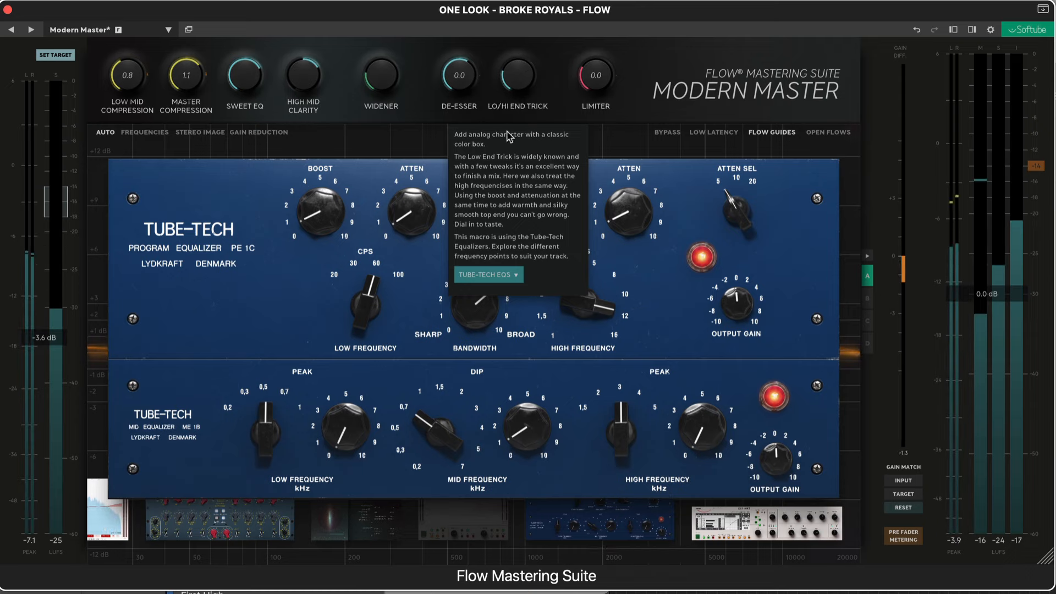
drag(519, 76, 529, 15)
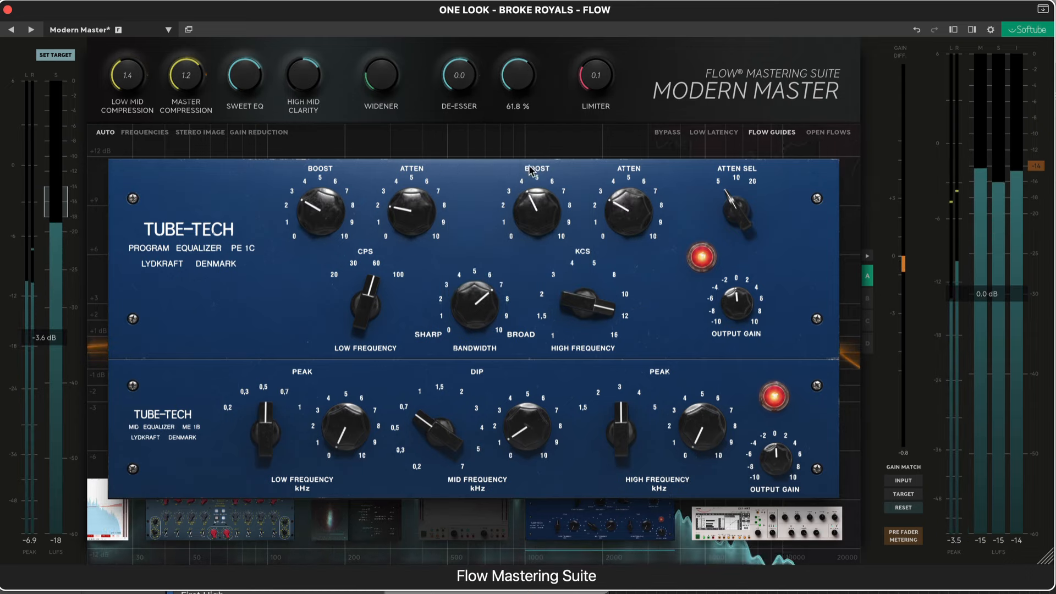
drag(513, 78, 531, 14)
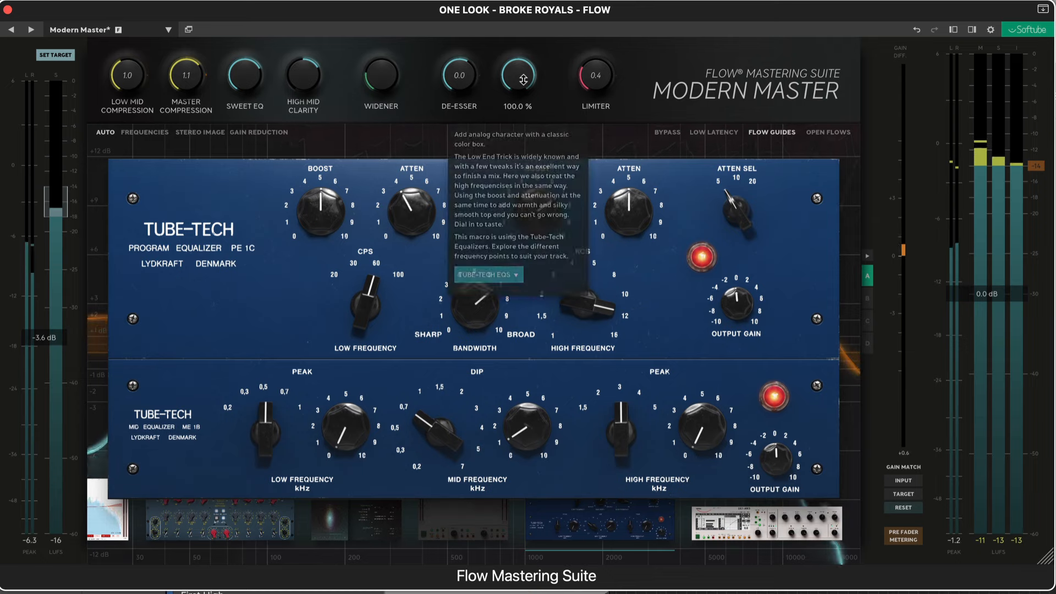
drag(523, 77, 521, 98)
key(space)
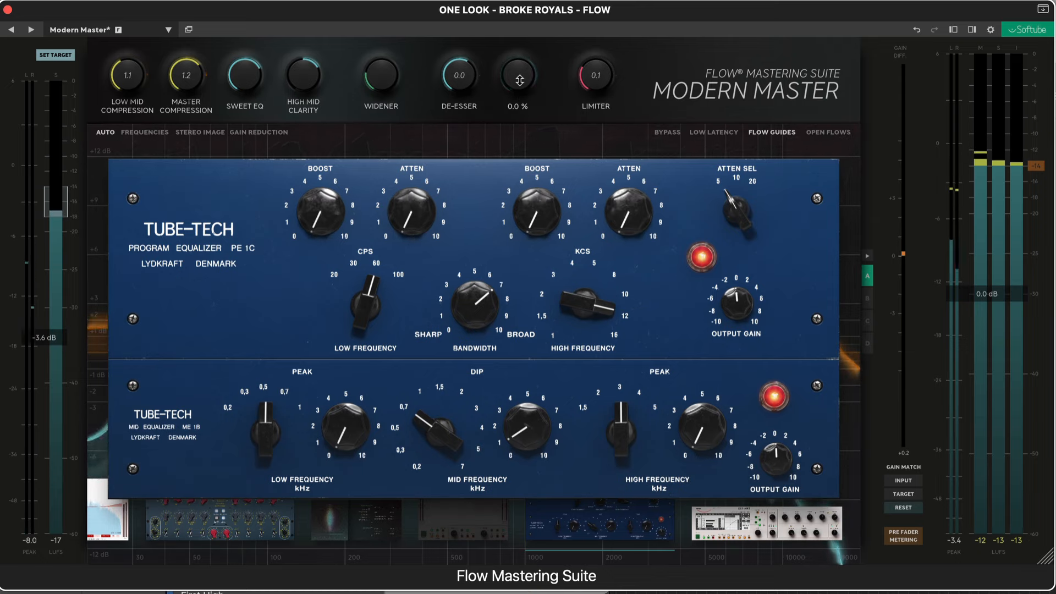
- Sweep the Lo/Hi End Trick amount, restart playback, and settle slightly above 35%
mouse_move(517, 77)
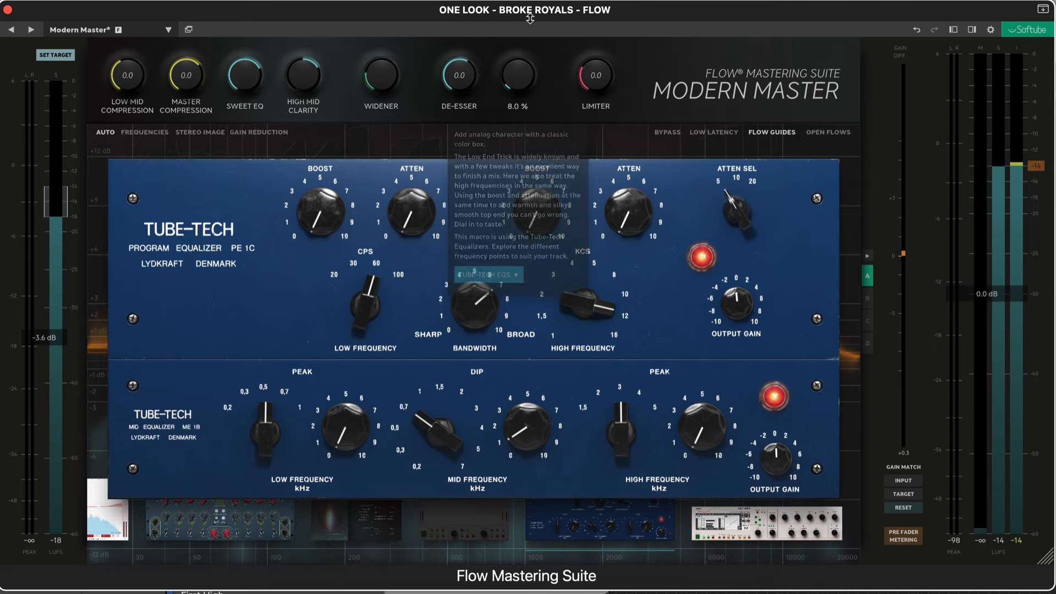
double_click(511, 78)
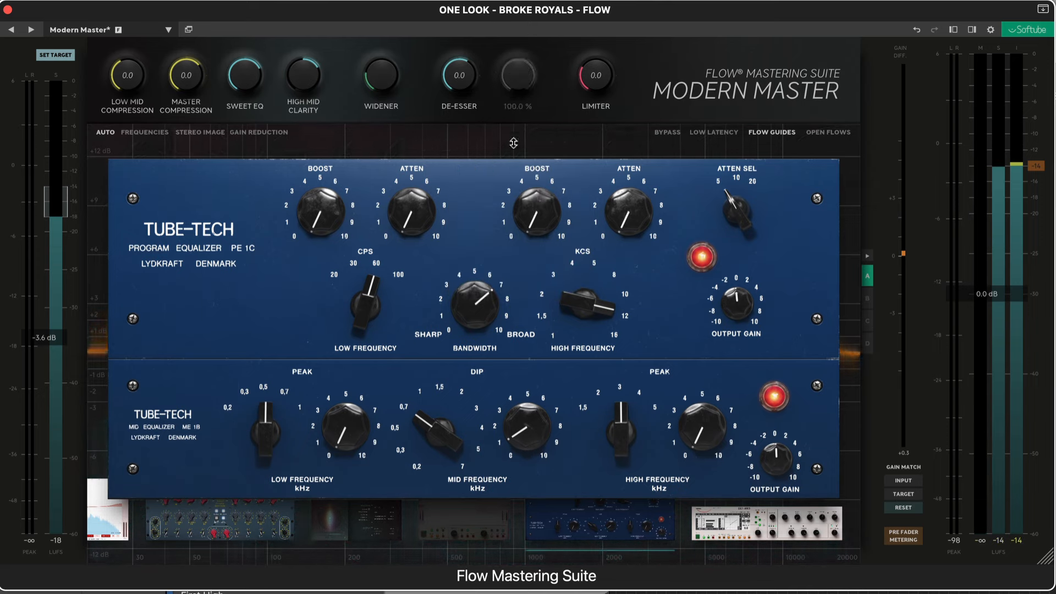
mouse_move(521, 81)
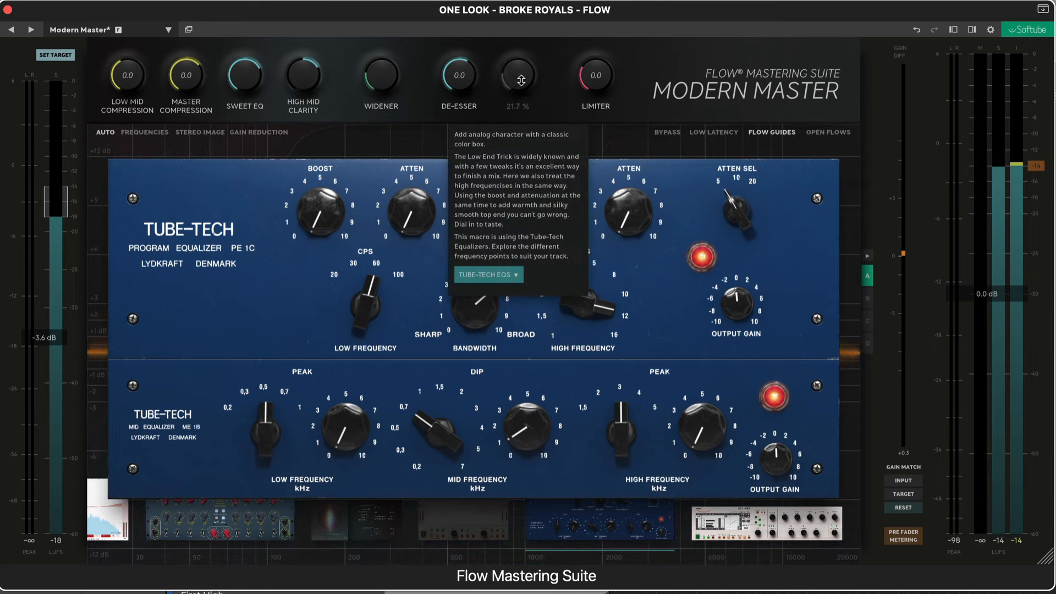
drag(523, 75, 520, 98)
key(space)
mouse_move(516, 71)
mouse_down()
mouse_move(519, 44)
mouse_move(515, 65)
mouse_up()
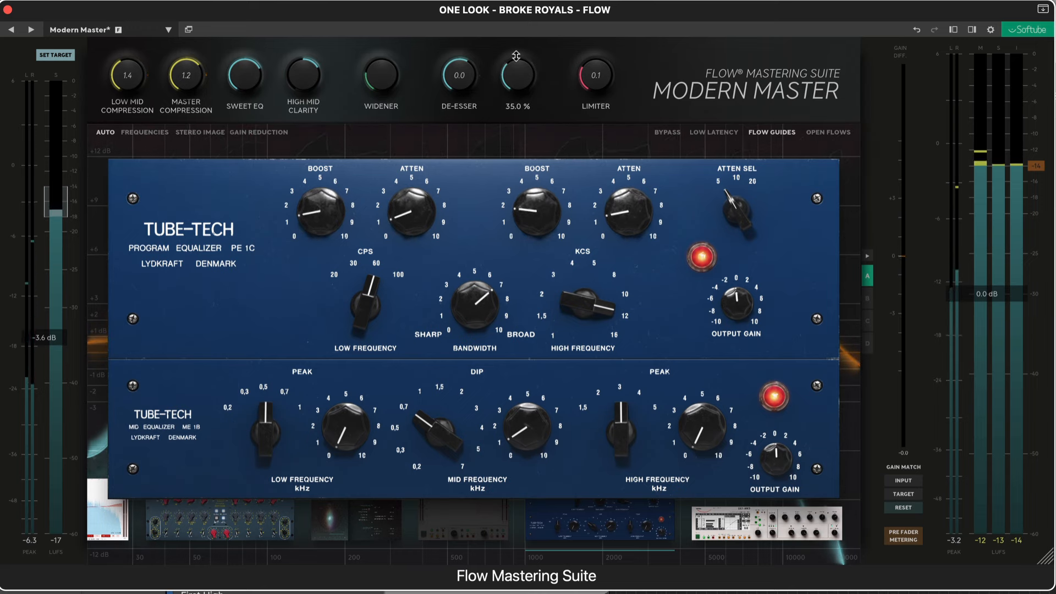
drag(518, 53, 518, 48)
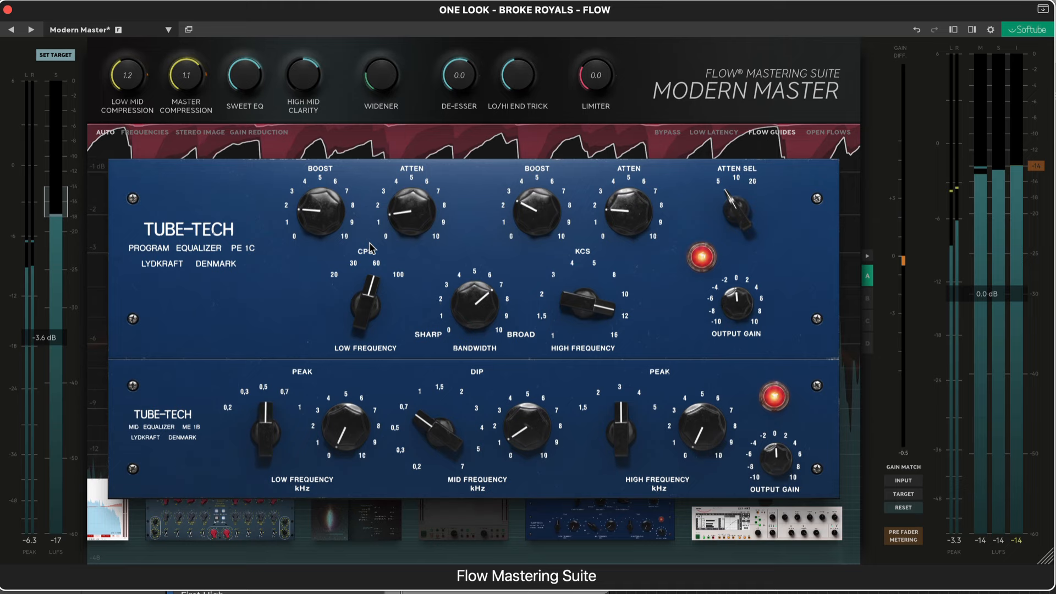
- Lower the PE 1C's low-frequency boost to 0.9 and its low-frequency attenuation to 0.5
mouse_move(352, 226)
drag(352, 226, 355, 238)
drag(438, 225, 439, 231)
drag(352, 227, 352, 230)
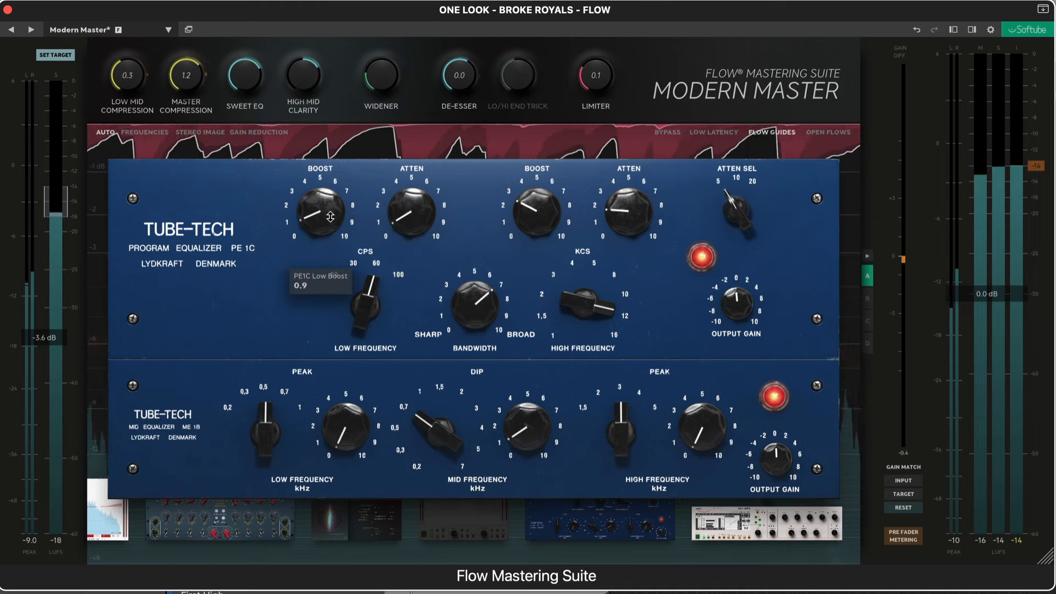
drag(442, 230, 442, 235)
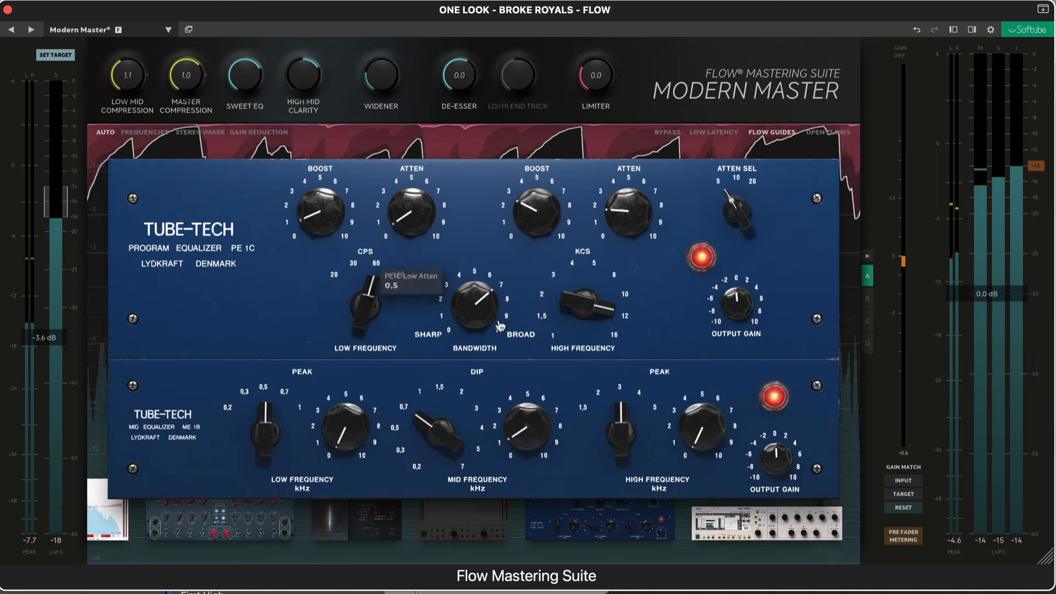
- Disable and re-enable the Tube-Tech EQs to compare the sound with and without them
key(space)
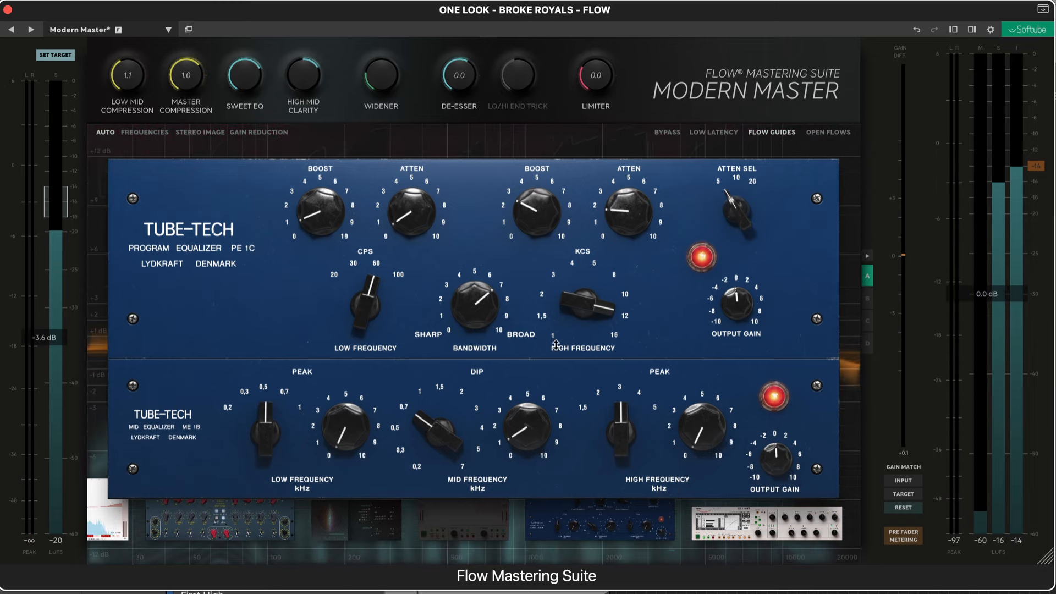
click(541, 552)
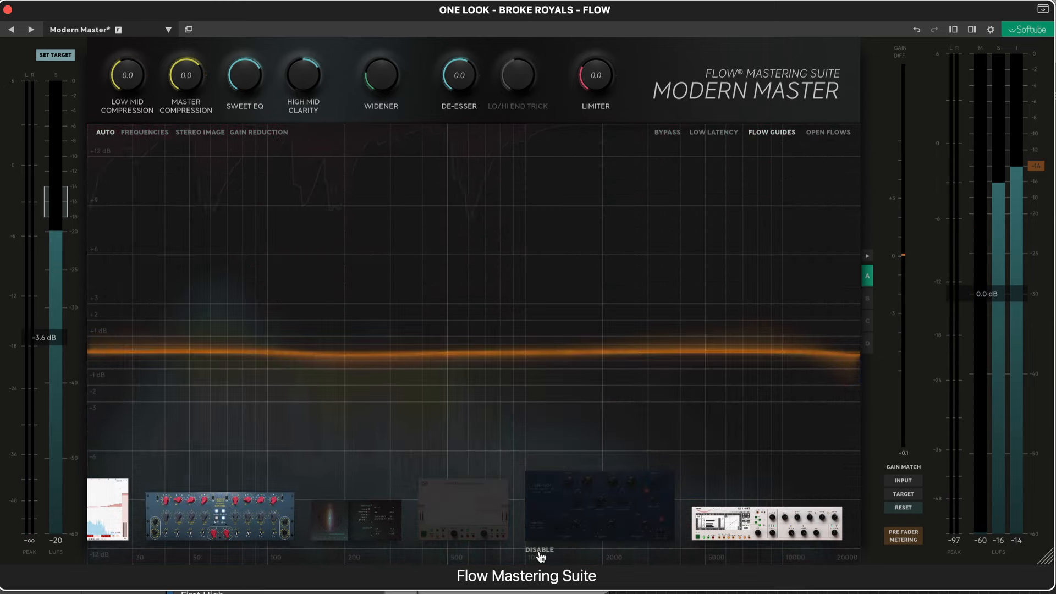
key(space)
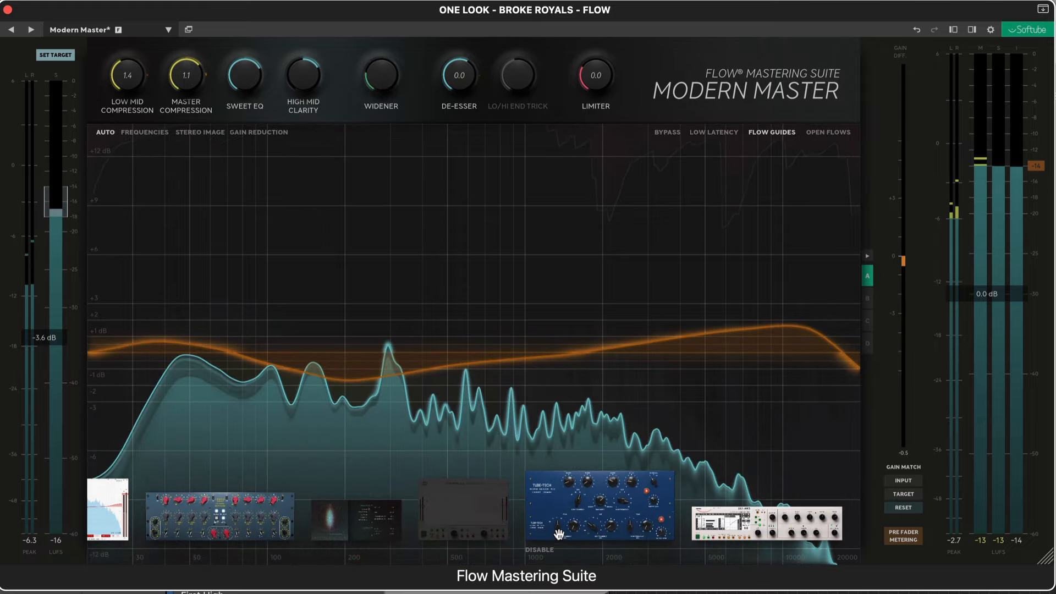
- Open the Limiter's Weiss DS1-MK3 and set its output gain to -0.30 dB
click(595, 78)
mouse_move(498, 369)
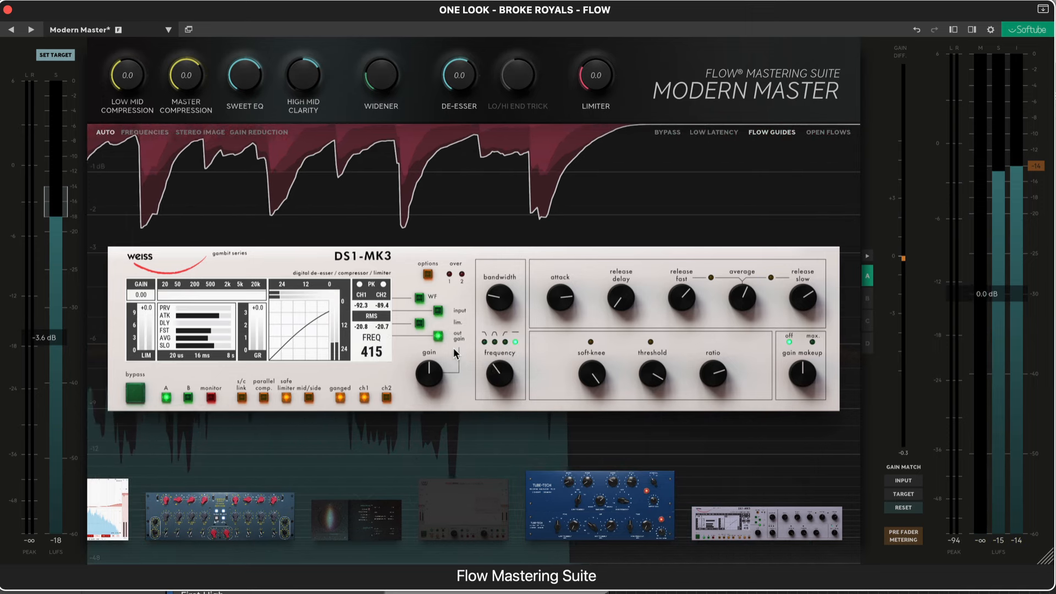
mouse_move(425, 372)
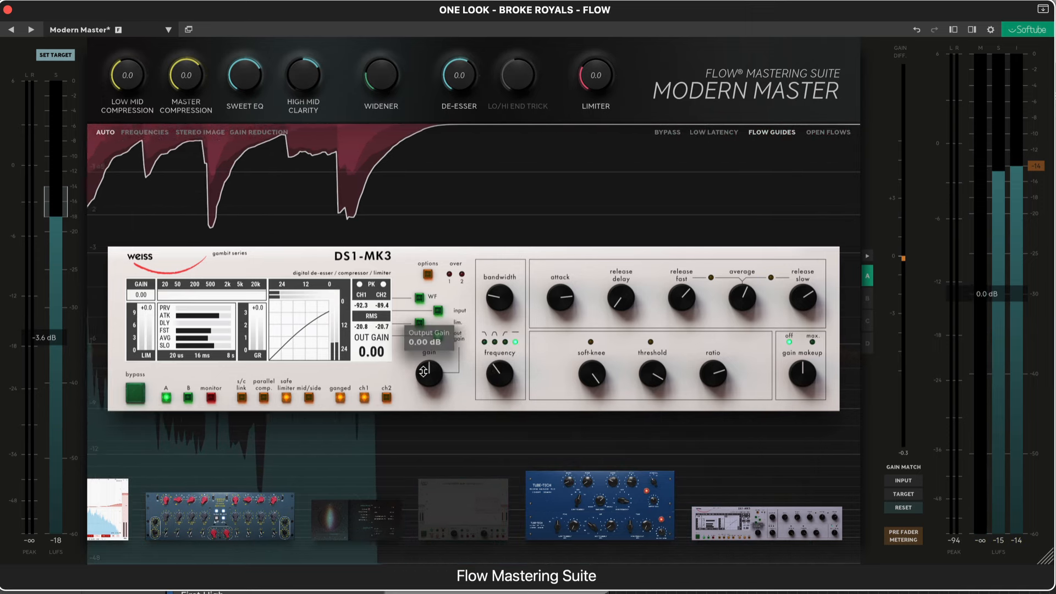
drag(423, 372, 421, 392)
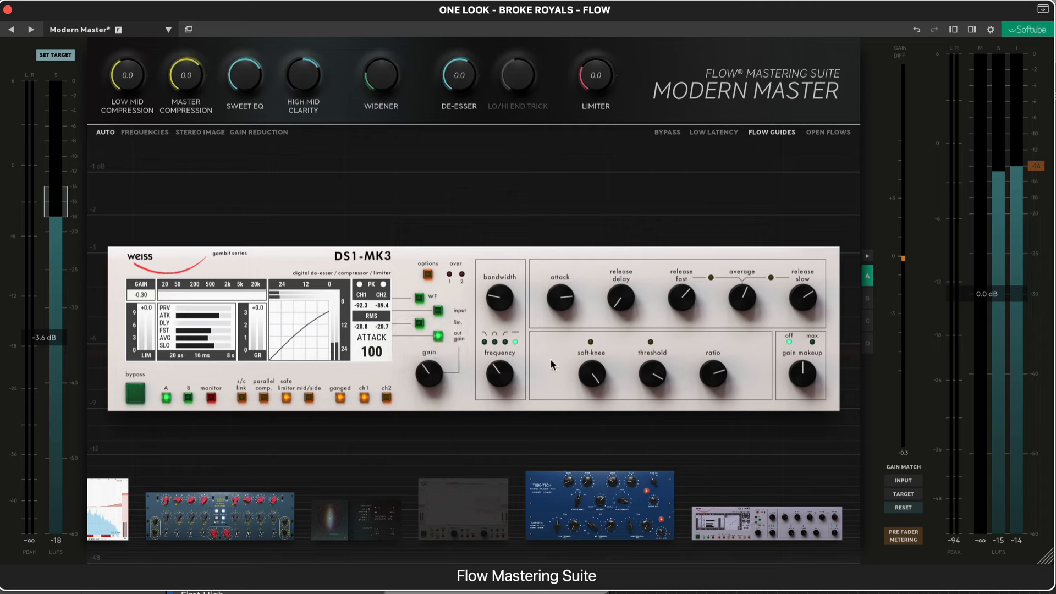
- Move the plug-in window aside to reveal the track headers, and select the ONE LOOK - MINE track
mouse_move(589, 74)
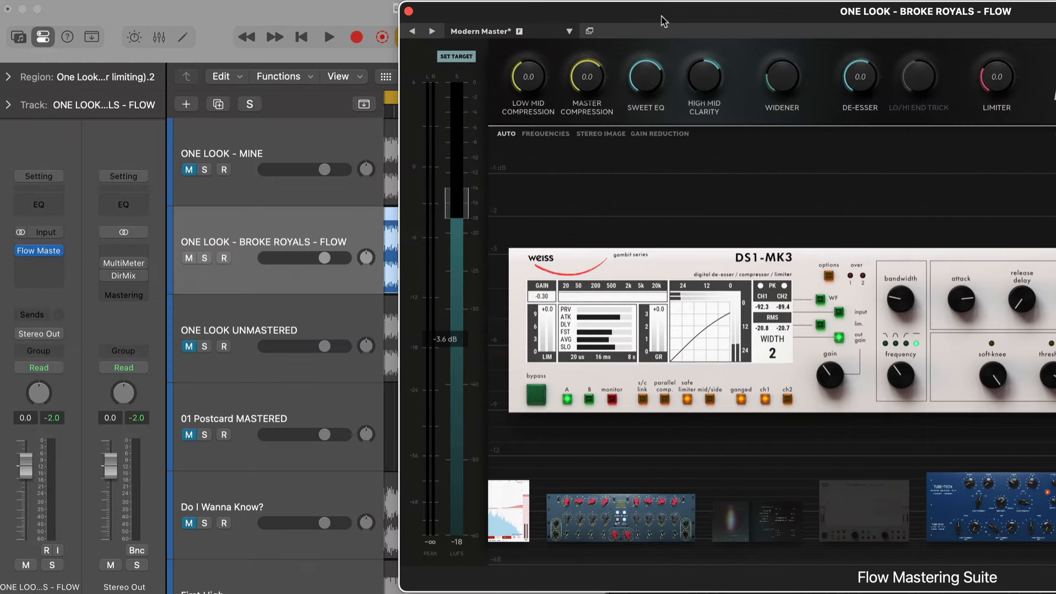
drag(662, 16, 706, 55)
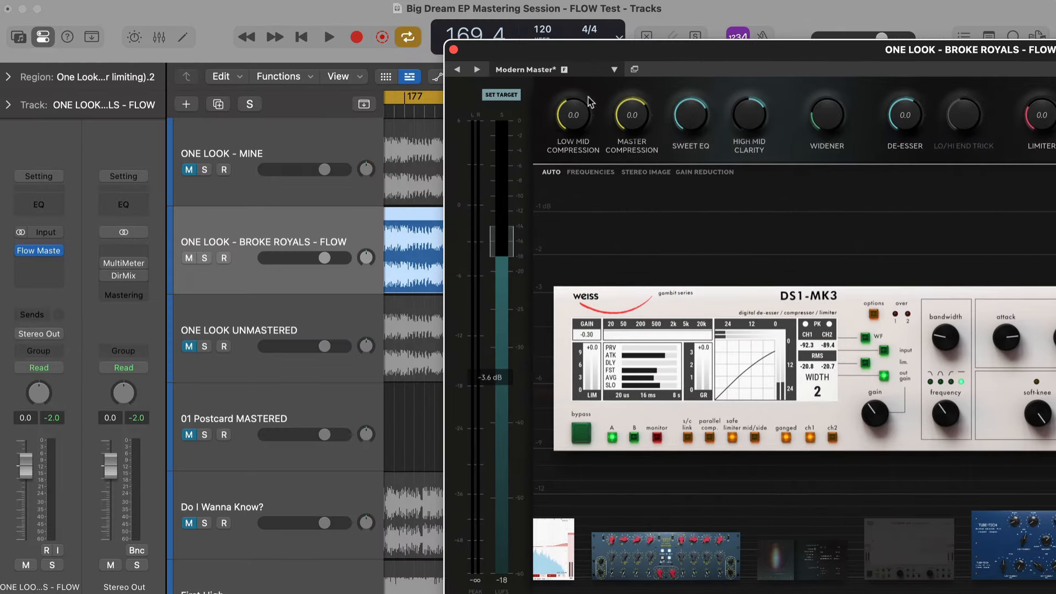
click(279, 147)
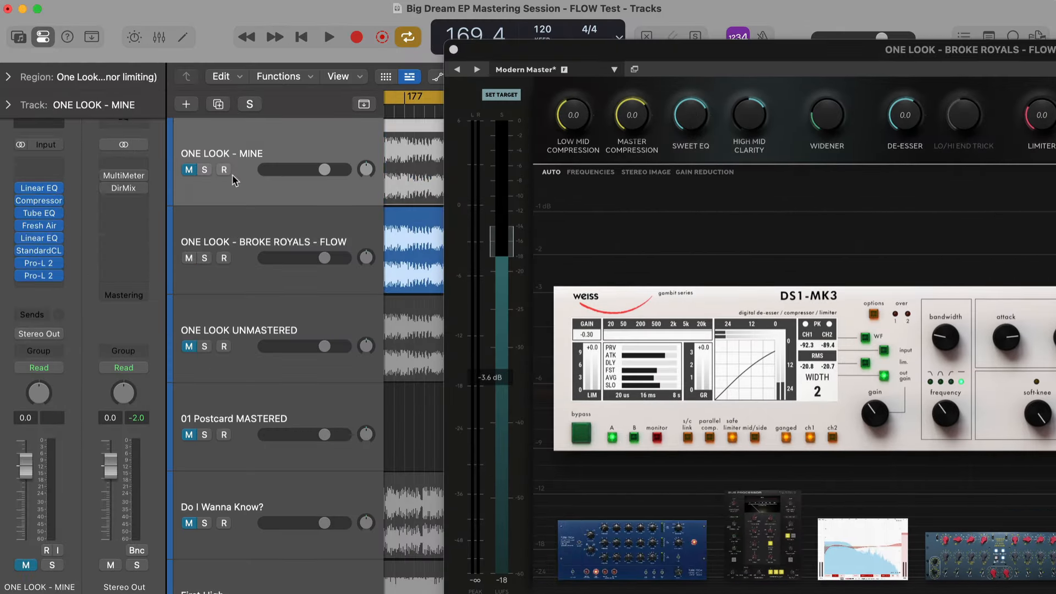
click(247, 239)
click(246, 152)
drag(586, 56, 586, 37)
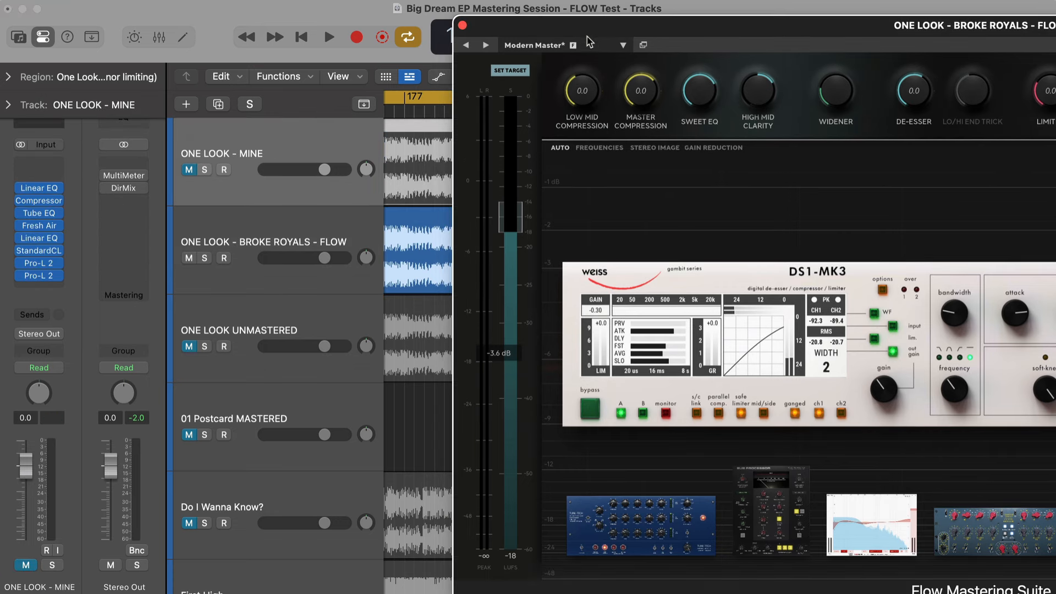
- Play the song from shortly after bar 177, toggling solo on ONE LOOK - MINE to compare it with the Flow master
click(444, 114)
key(space)
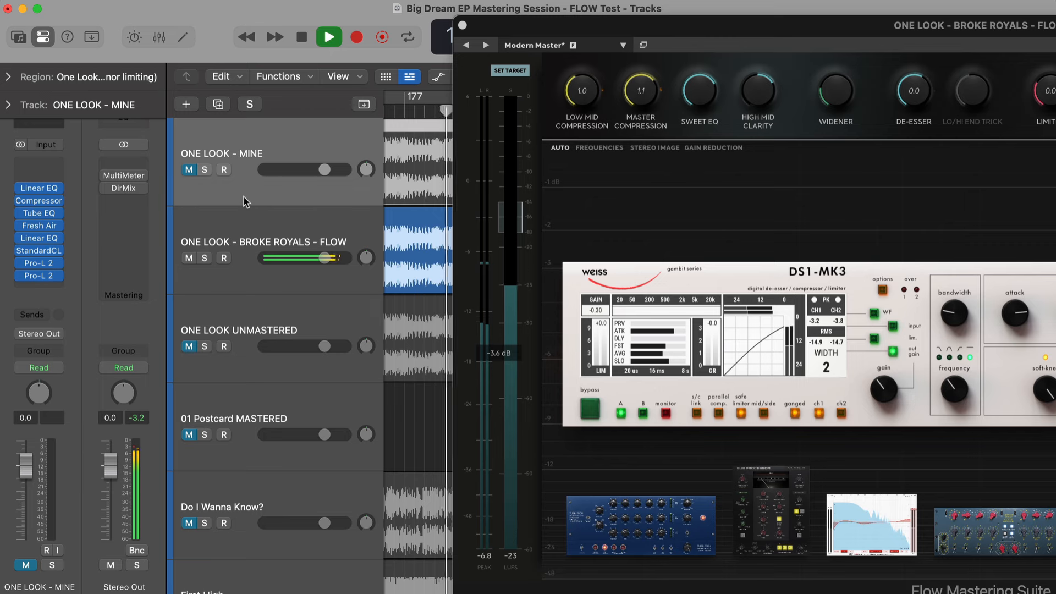
click(258, 227)
click(278, 133)
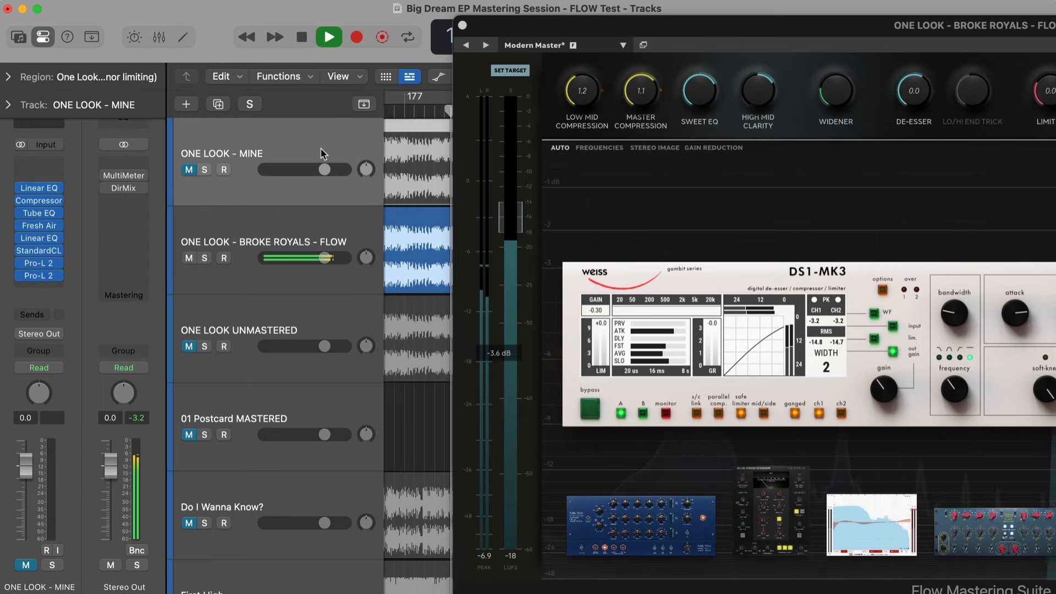
drag(502, 31, 614, 16)
key(s)
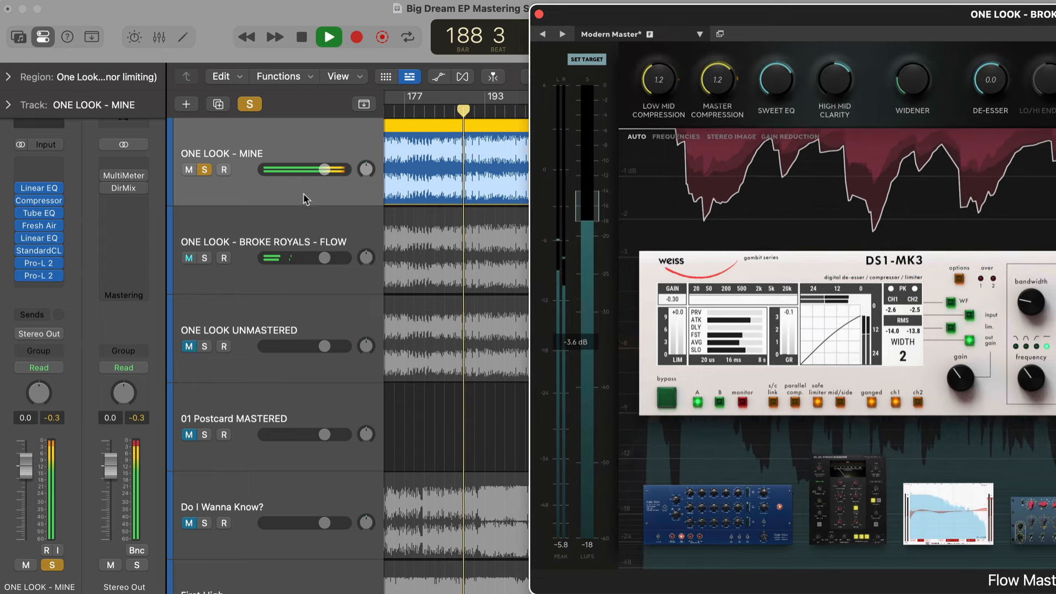
click(290, 224)
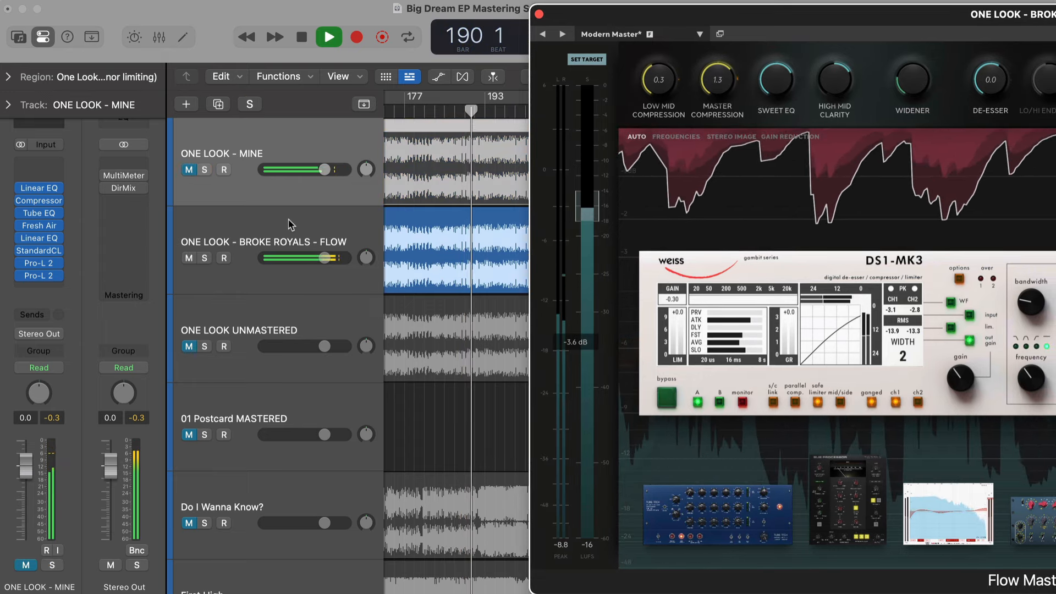
key(s)
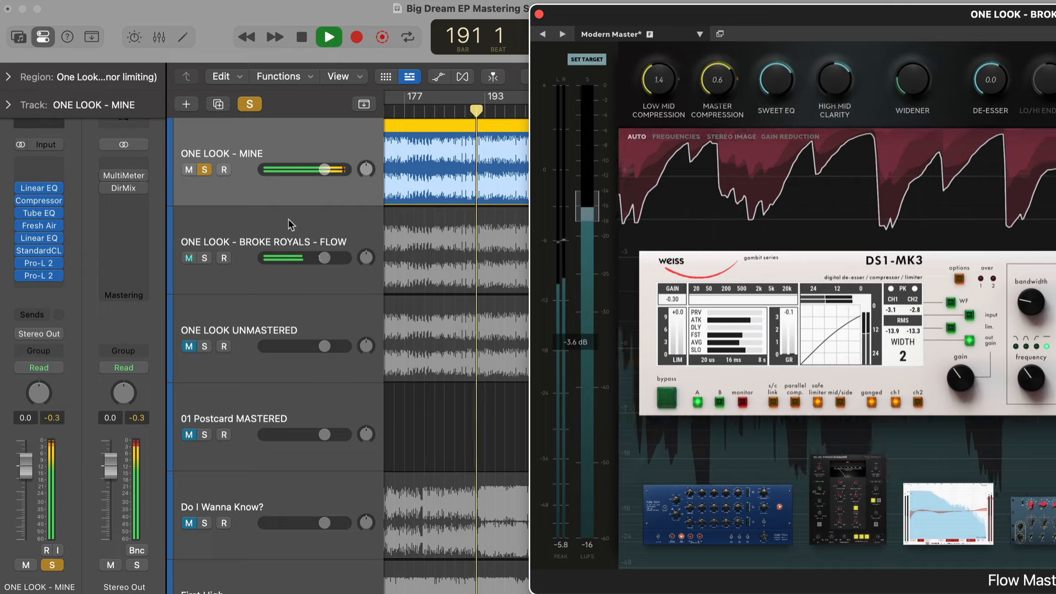
click(290, 224)
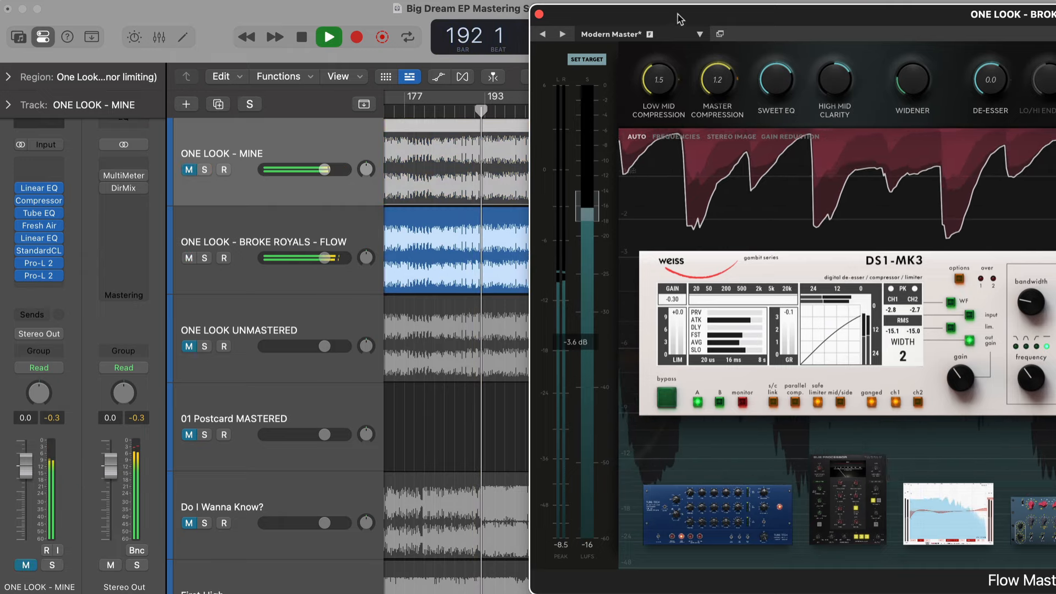
key(space)
- Bring the full plug-in back into view, reset the output loudness readings, and raise the Limiter to 72.3% during playback
drag(682, 23, 116, 18)
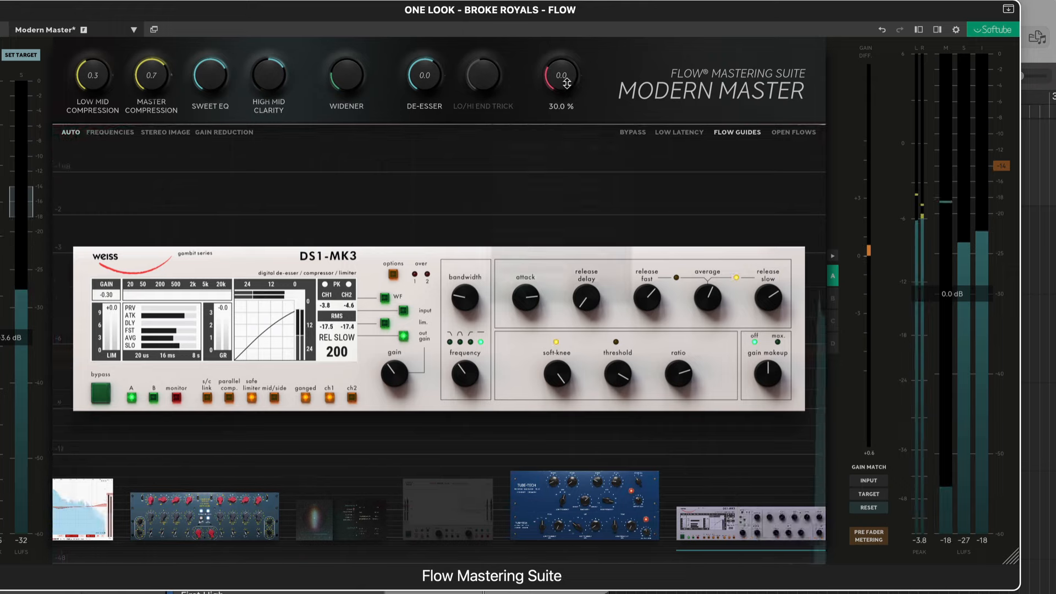
mouse_move(558, 83)
drag(559, 84, 565, 73)
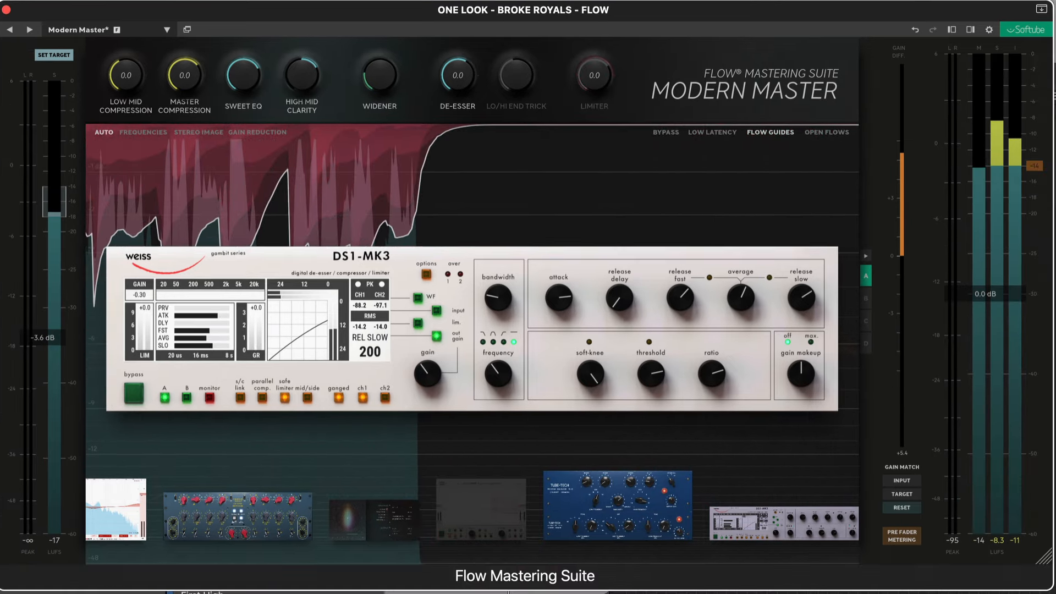
drag(669, 10, 619, 10)
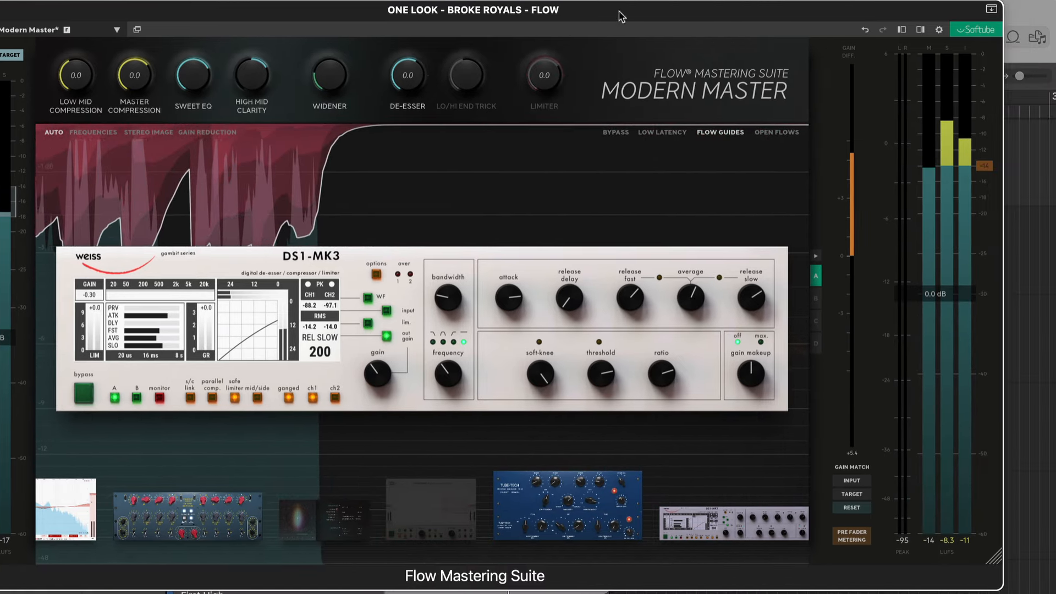
click(929, 540)
key(space)
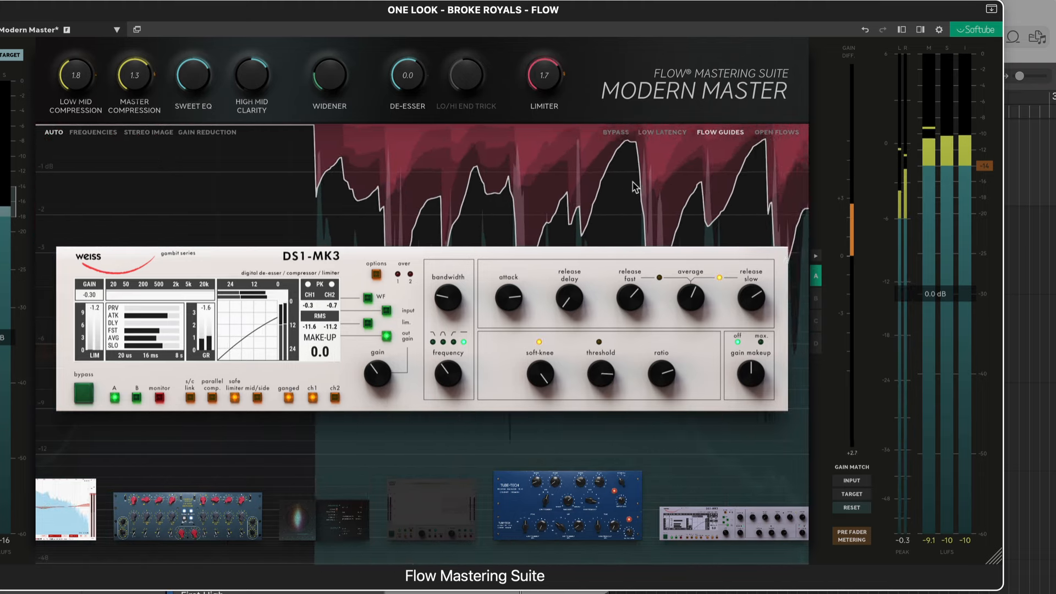
drag(547, 79, 548, 75)
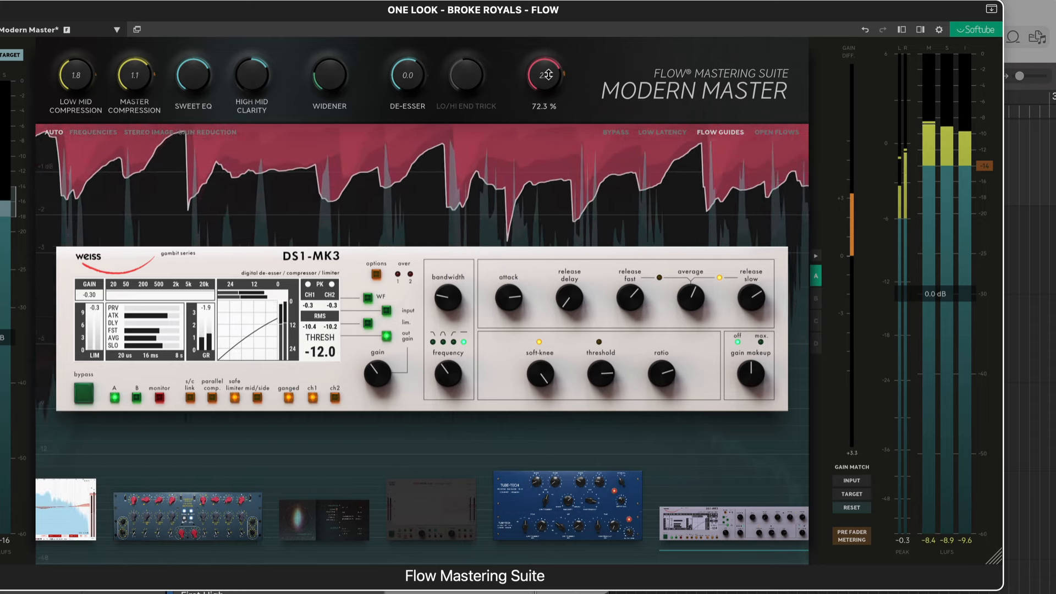
- Uncover the track headers and solo ONE LOOK - MINE to compare its loudness with the more heavily limited Flow master
drag(593, 17, 1053, 102)
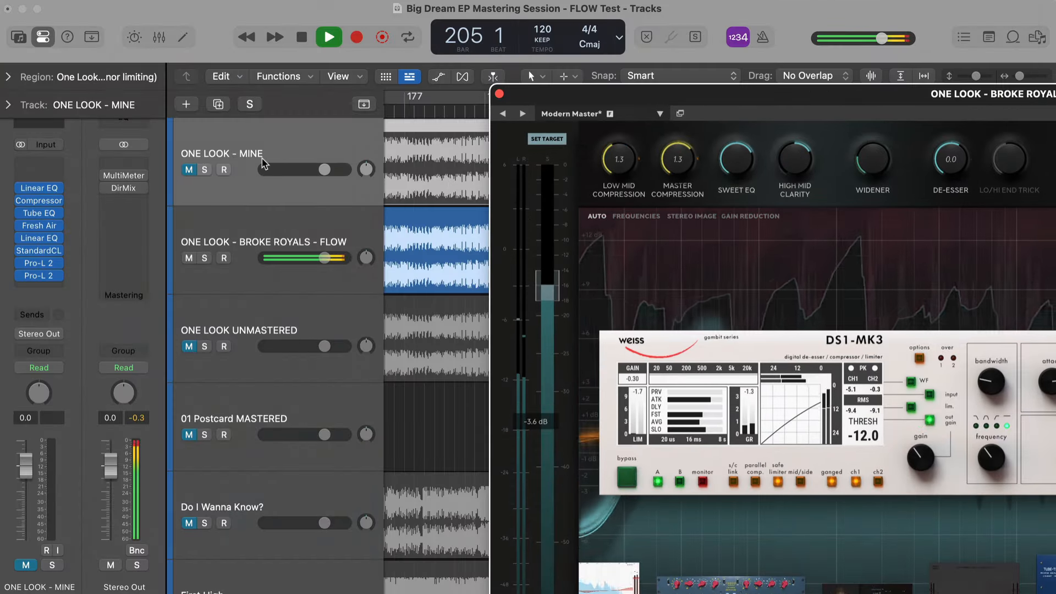
key(s)
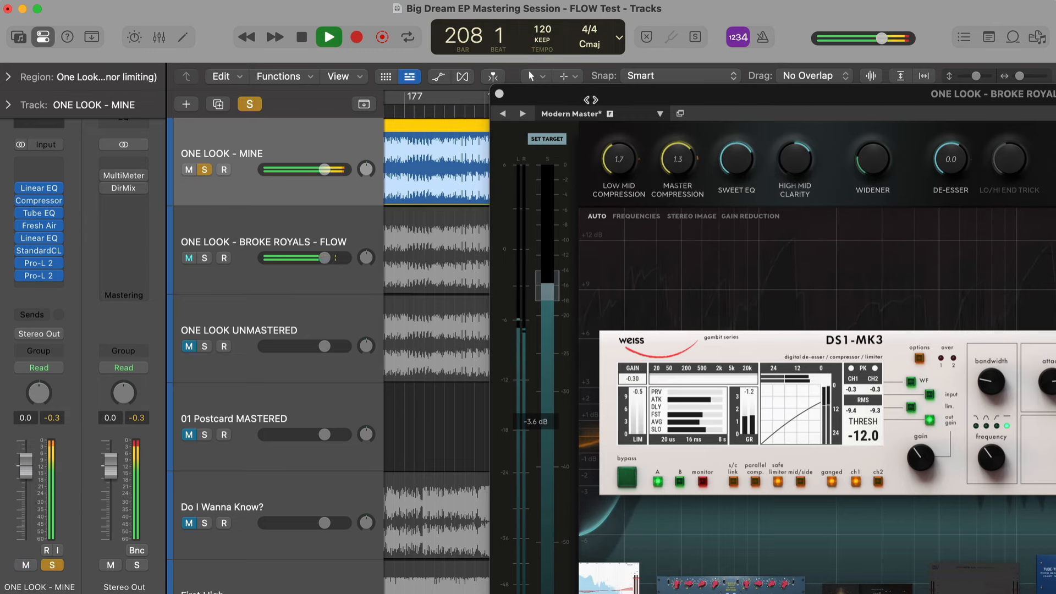
- Unsolo ONE LOOK - MINE, select the Flow track below it with playback stopped, and bring its full plug-in back into view
key(s)
key(Down)
key(space)
drag(590, 99, 208, 16)
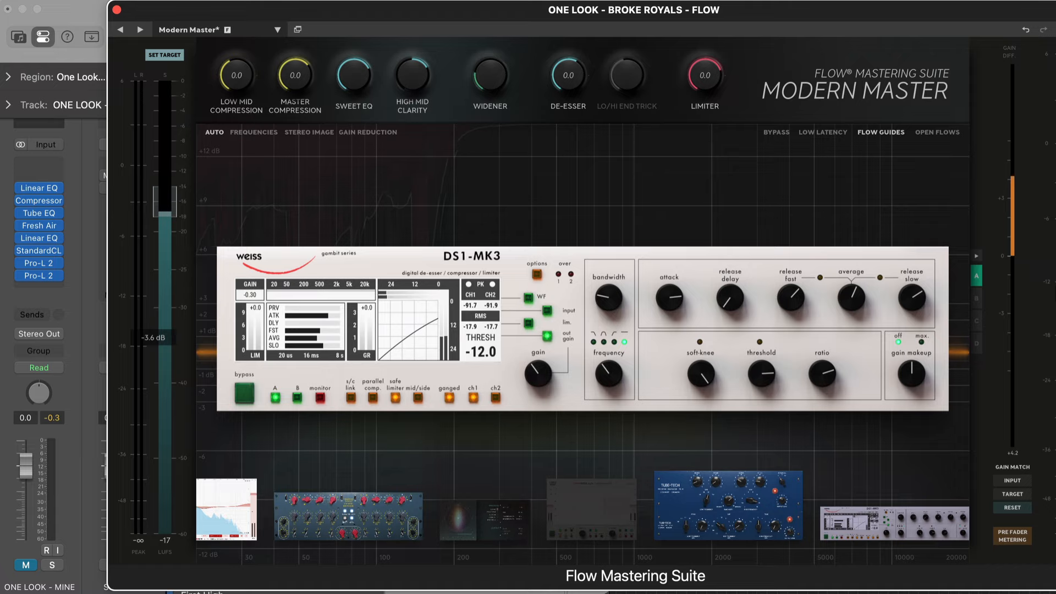
drag(222, 11, 108, 31)
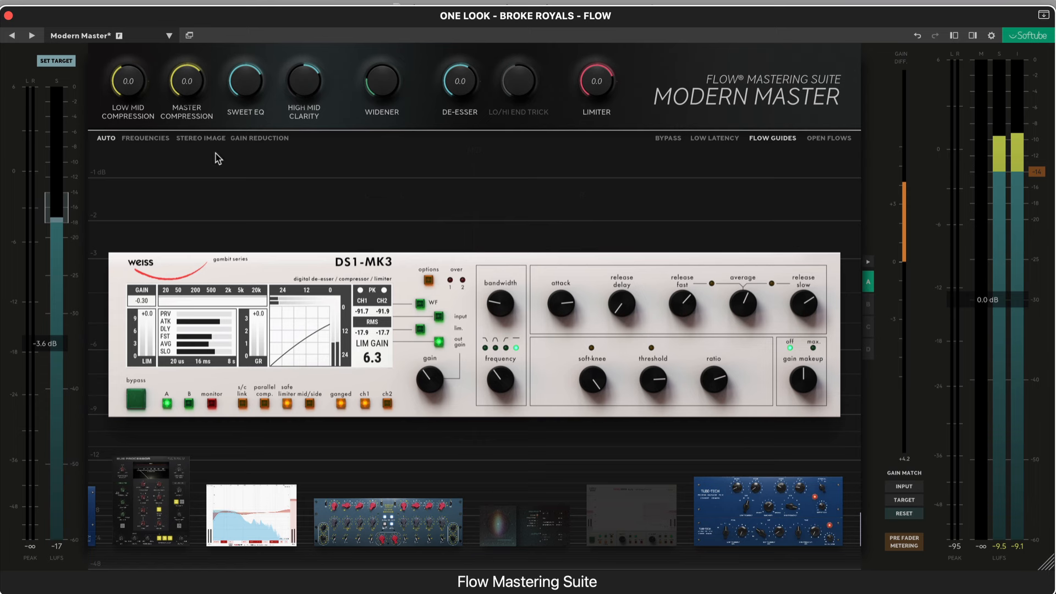
mouse_move(253, 118)
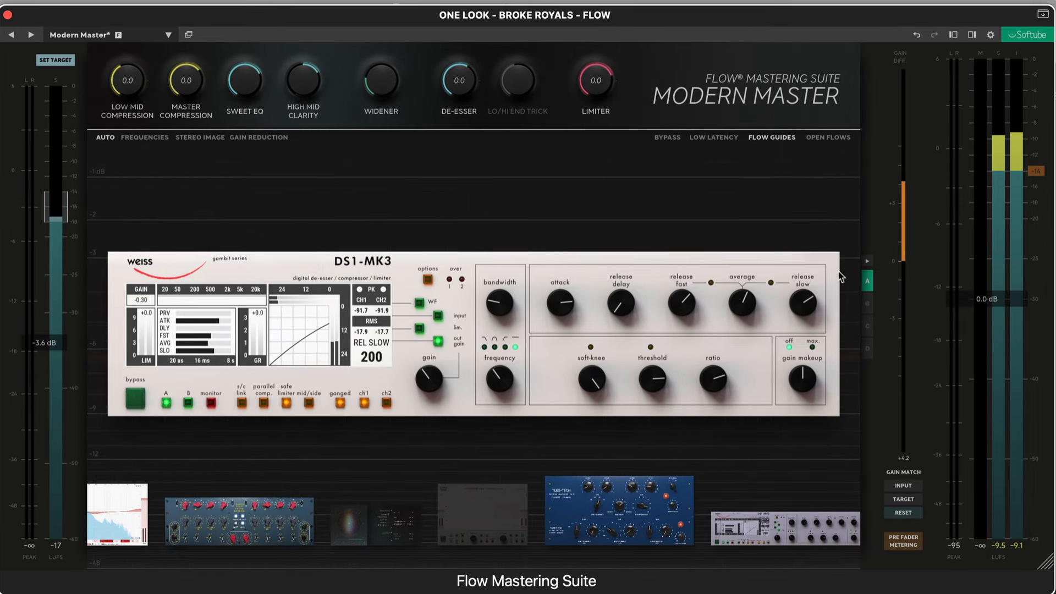
- Switch to comparison slot B and load the Organic Rock flow there
click(867, 263)
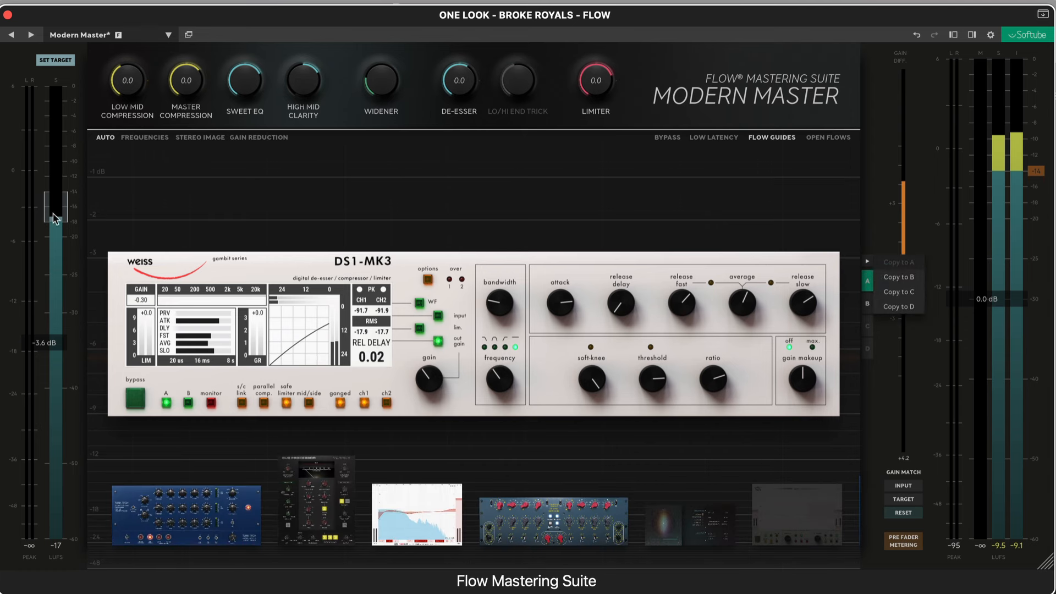
click(868, 310)
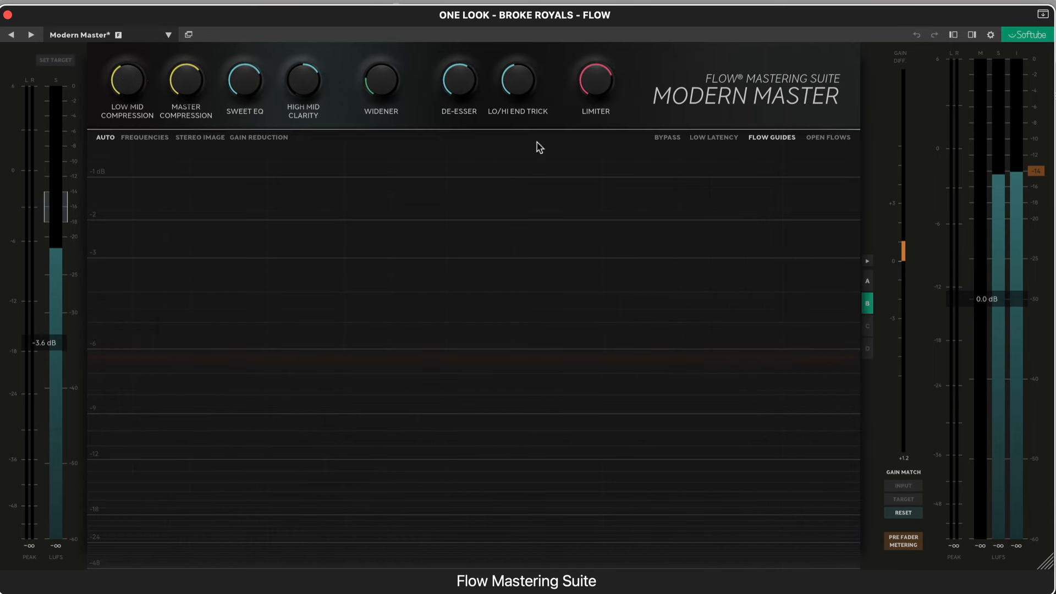
click(802, 103)
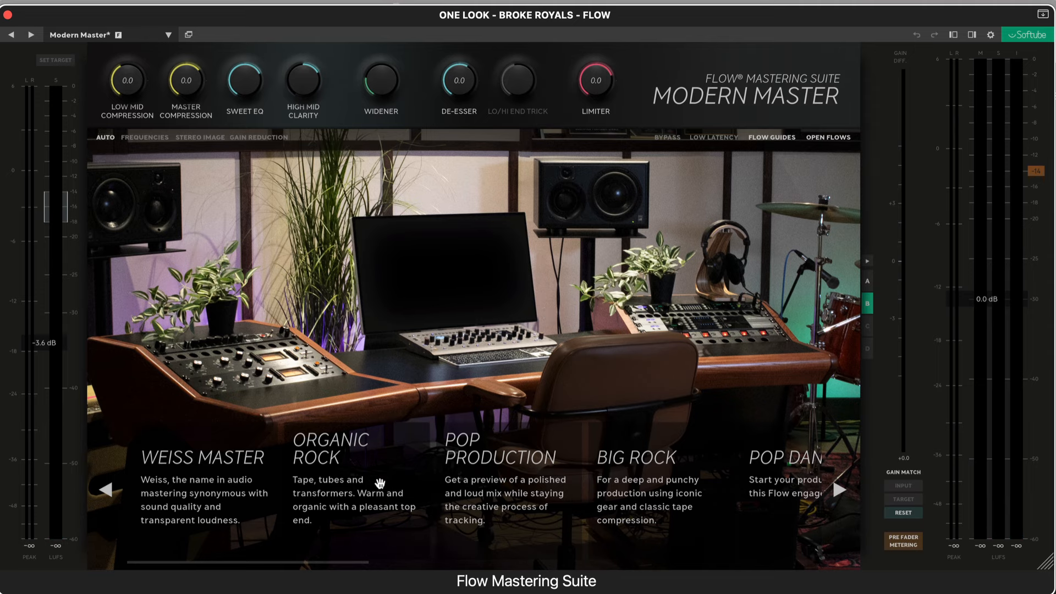
click(341, 484)
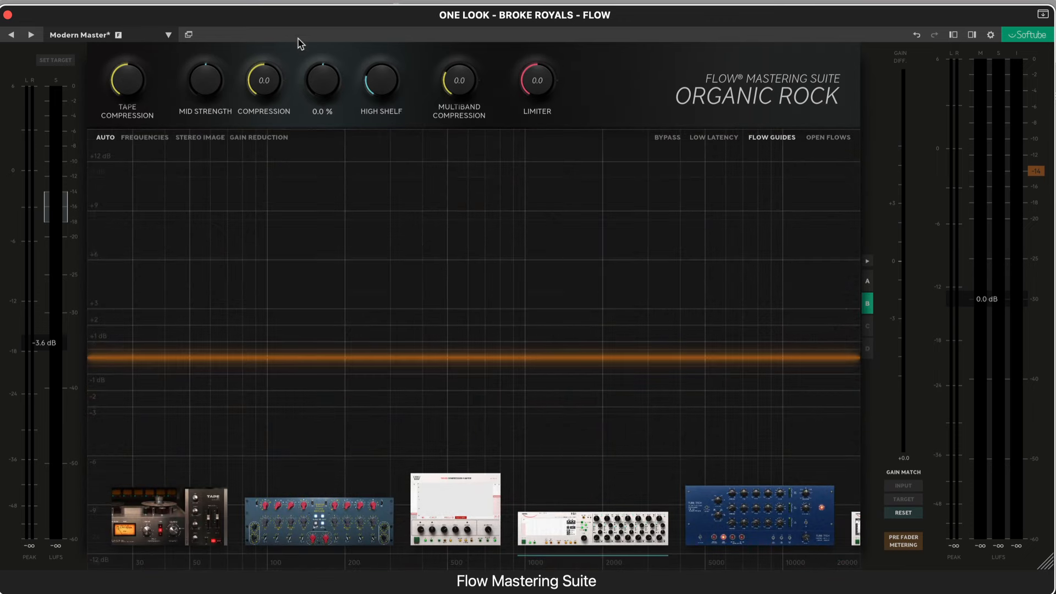
- Look through the modules in the Organic Rock chain and show the Tape module in detail
drag(299, 16, 298, 11)
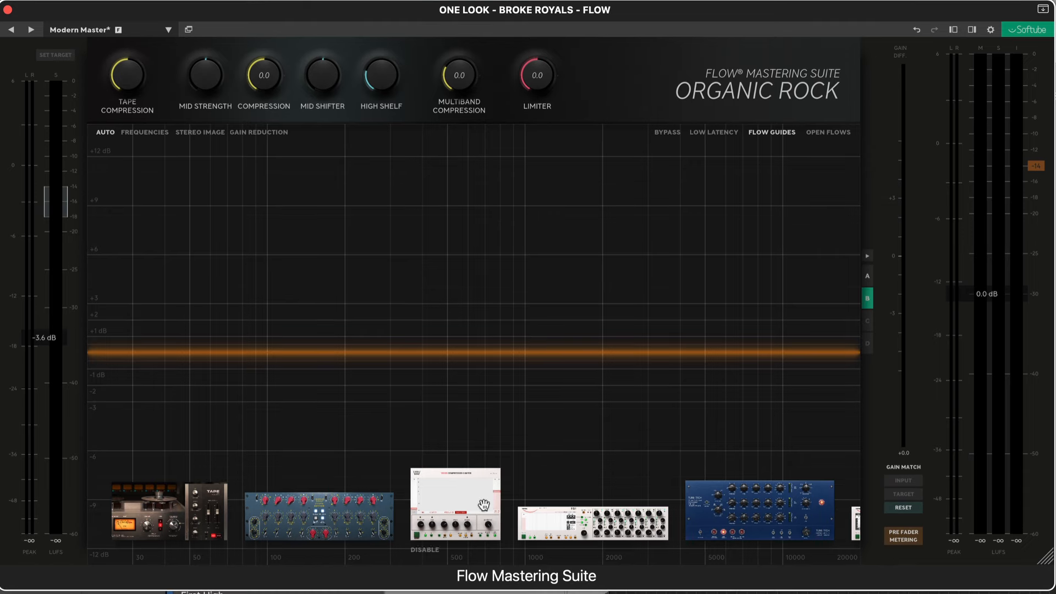
scroll(698, 521, right, 5)
scroll(698, 520, left, 5)
click(345, 522)
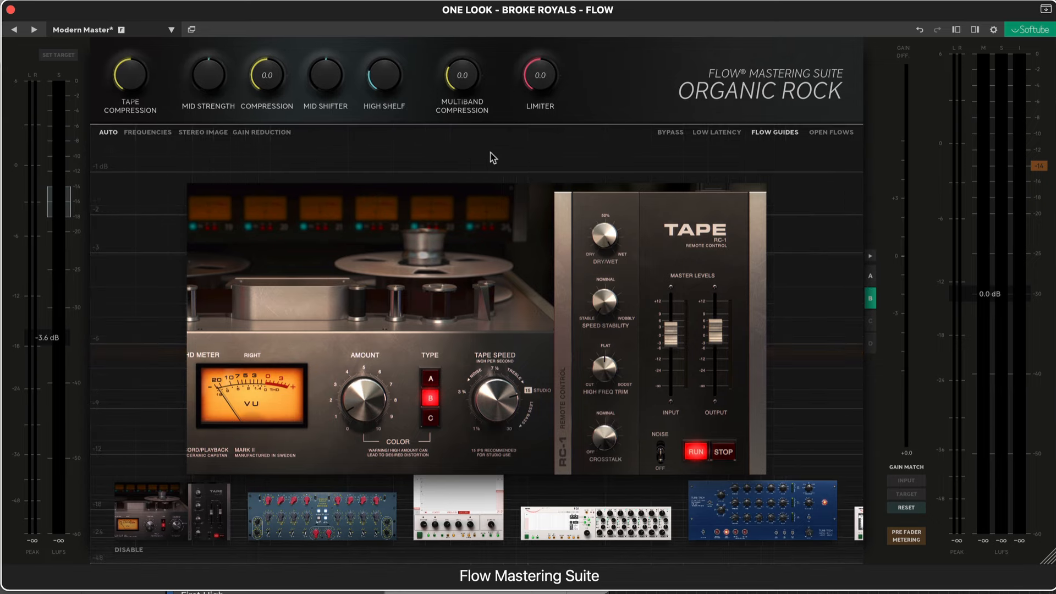
- Play the song with Tape Compression at 100%, return the macro to 50%, and stop playback
key(space)
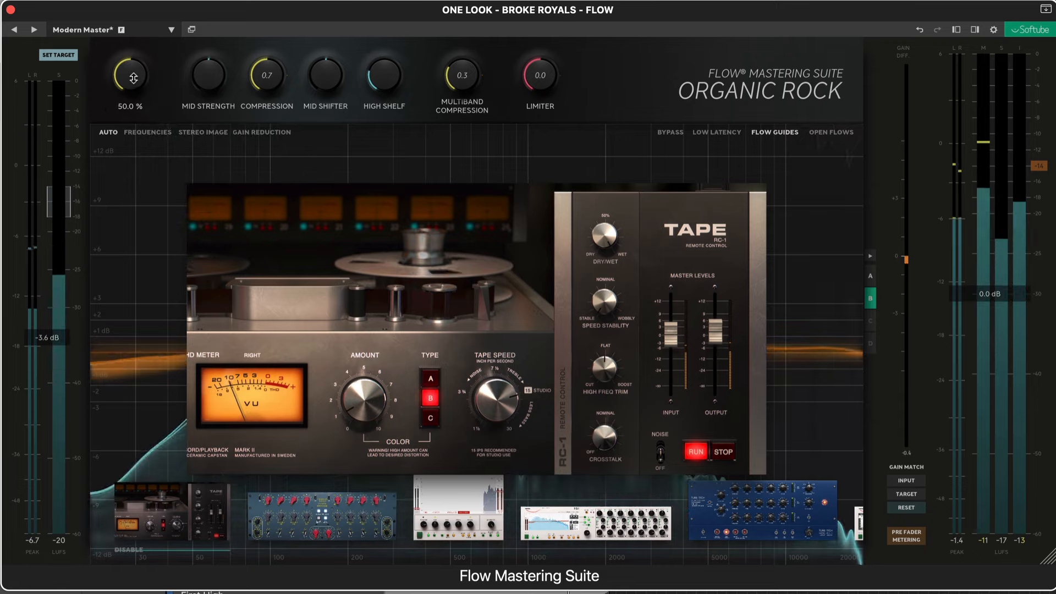
mouse_move(141, 6)
mouse_down()
mouse_move(359, 9)
mouse_move(88, 39)
mouse_move(142, 4)
mouse_up()
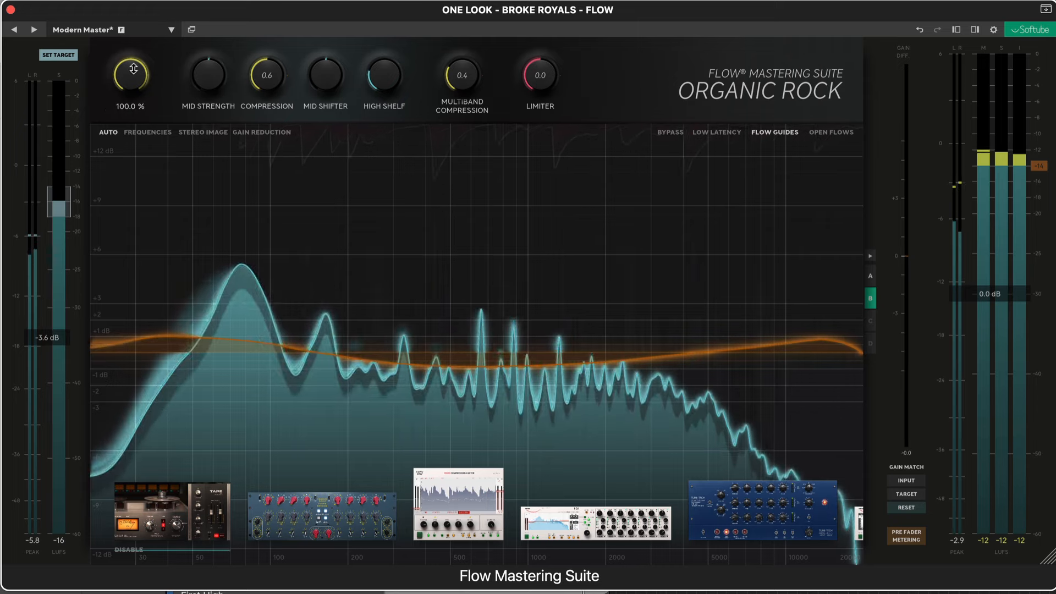
mouse_move(133, 69)
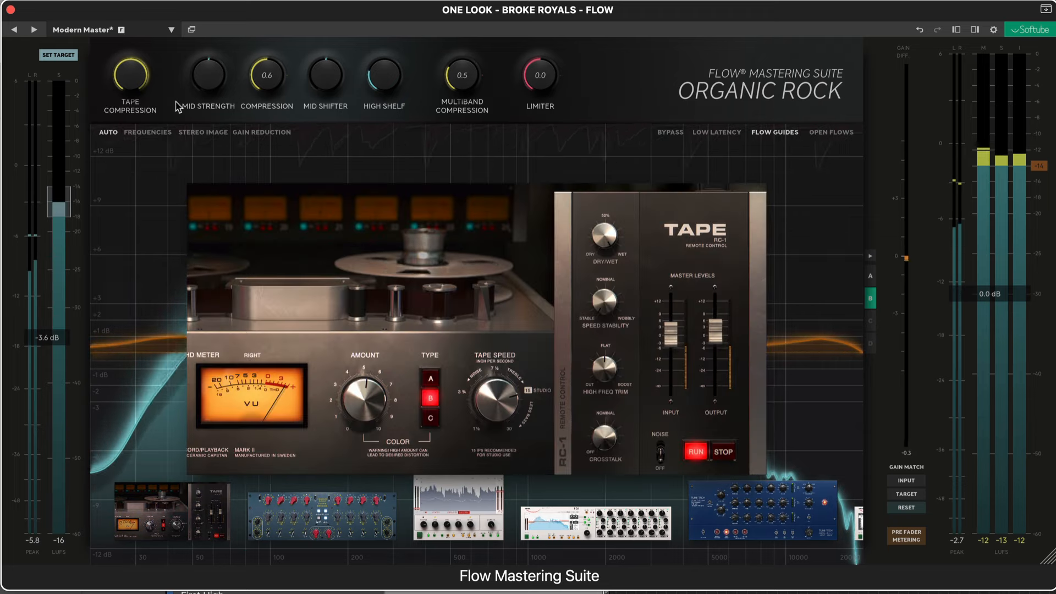
drag(131, 87, 132, 127)
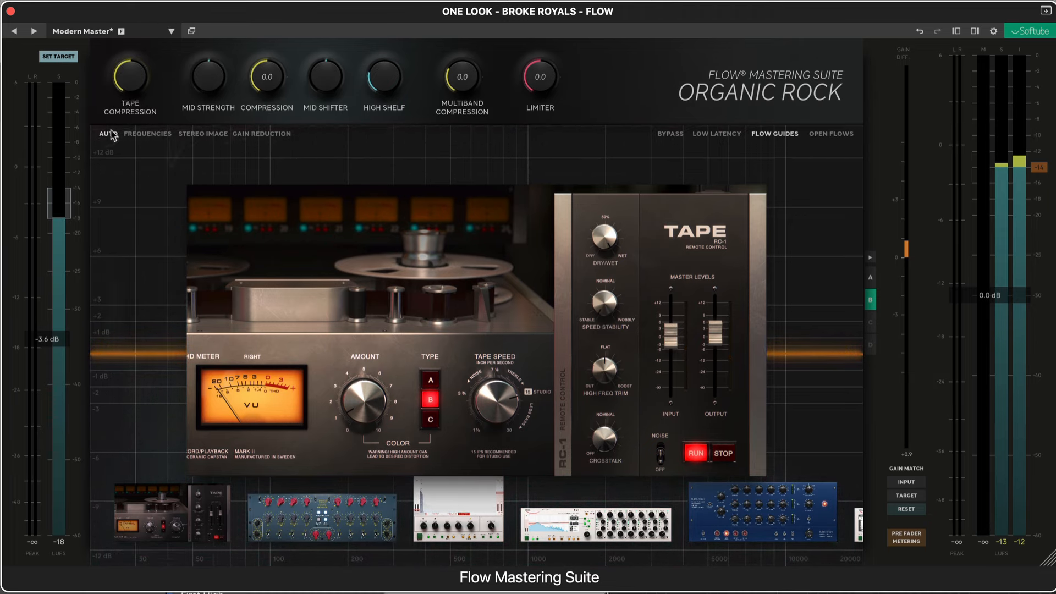
mouse_move(142, 112)
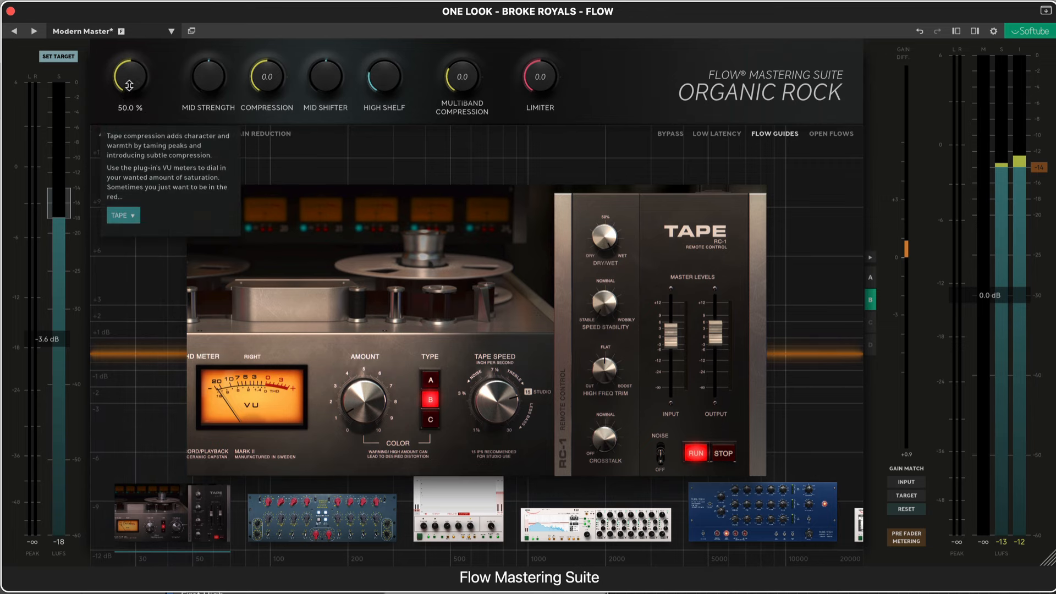
drag(132, 85, 141, 78)
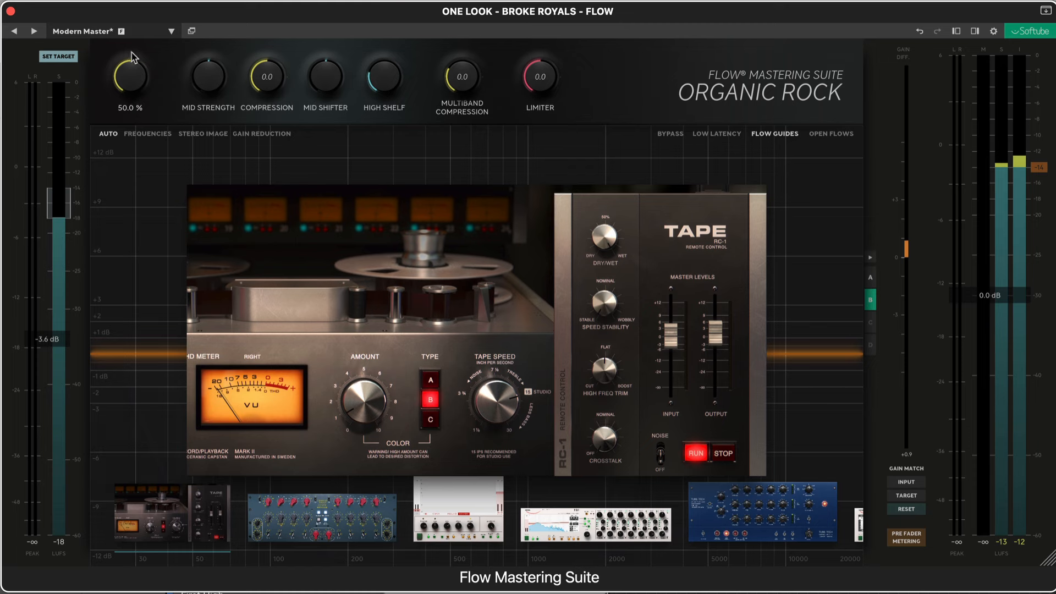
mouse_move(142, 95)
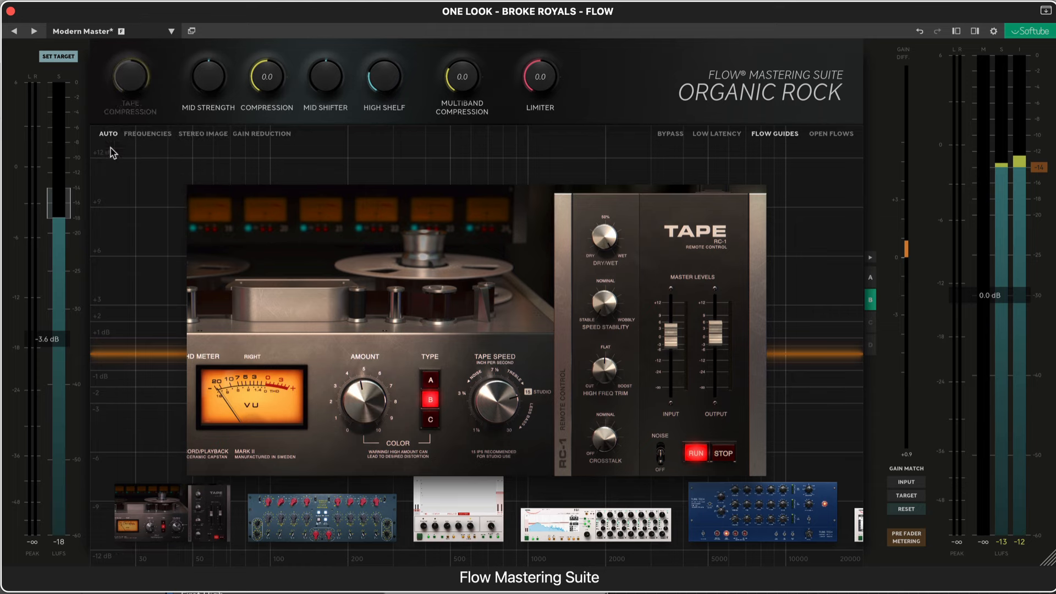
- Show the Chandler Curve Bender behind Mid Strength and raise that macro to 96.5% during playback
mouse_move(206, 88)
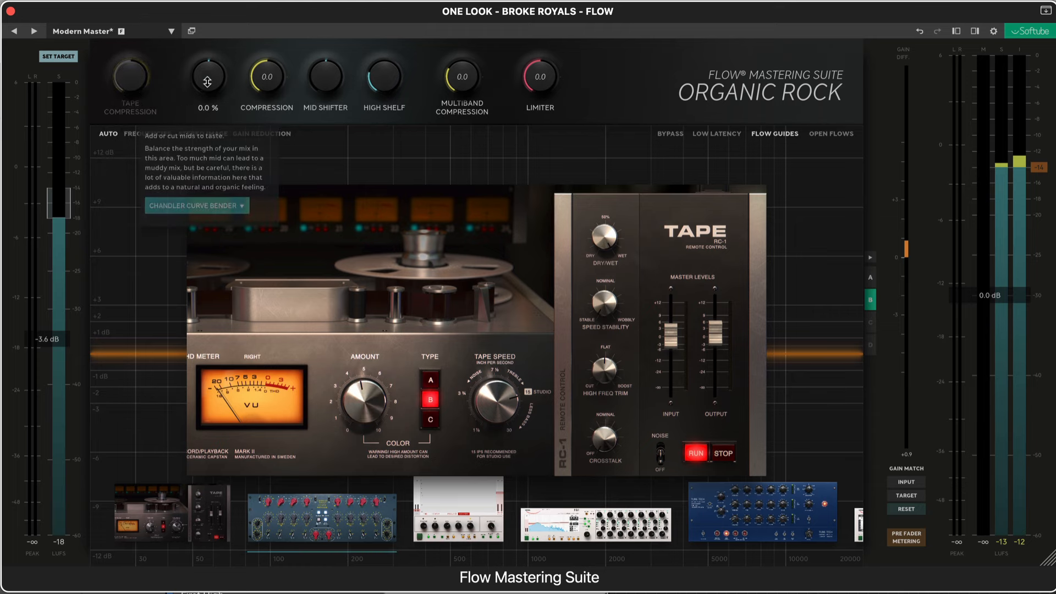
click(194, 205)
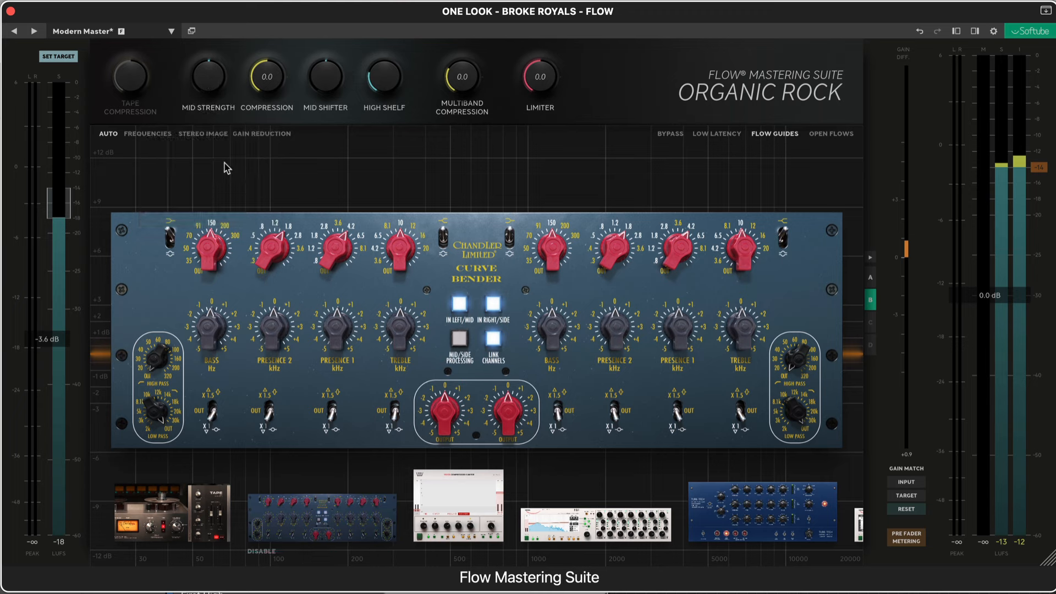
key(space)
click(213, 80)
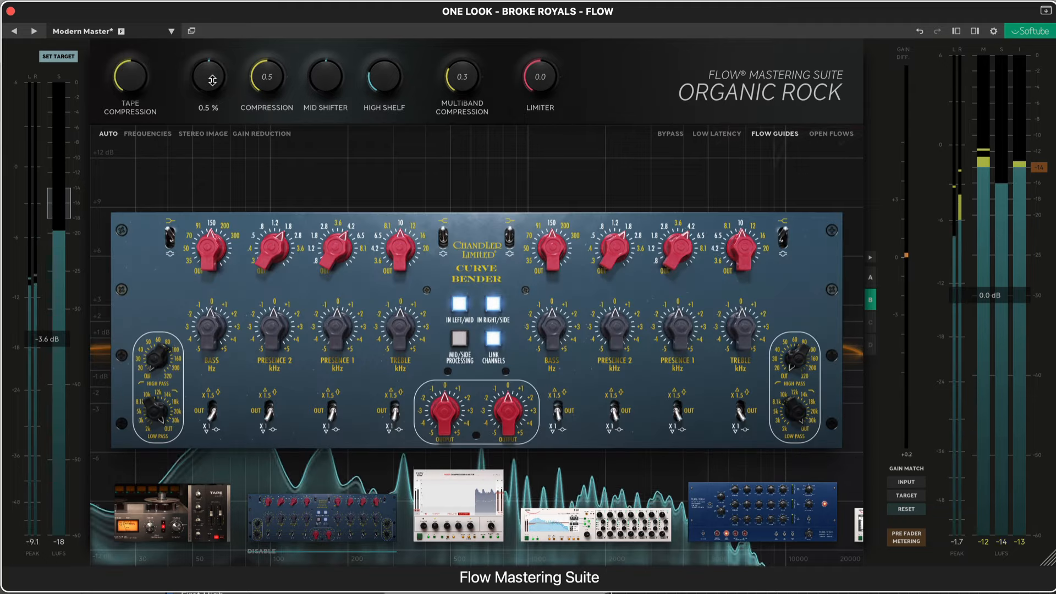
drag(212, 80, 220, 45)
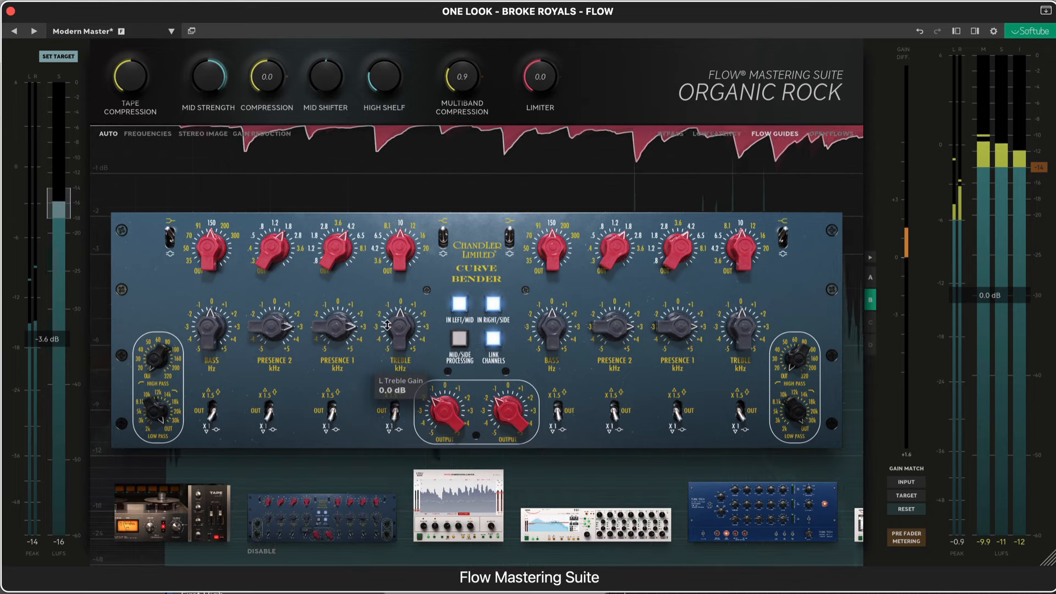
mouse_move(268, 327)
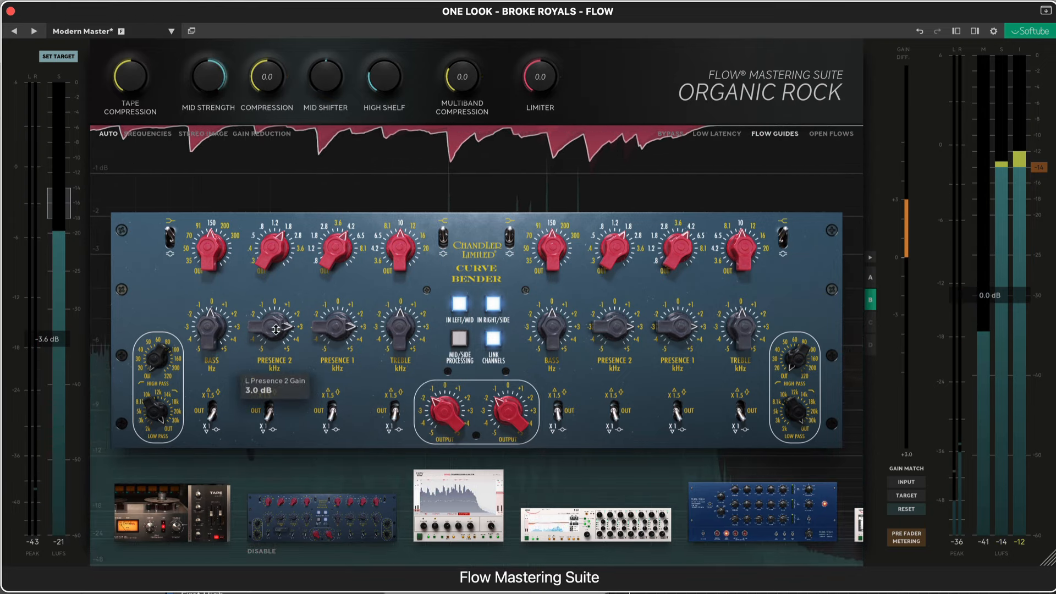
mouse_move(258, 78)
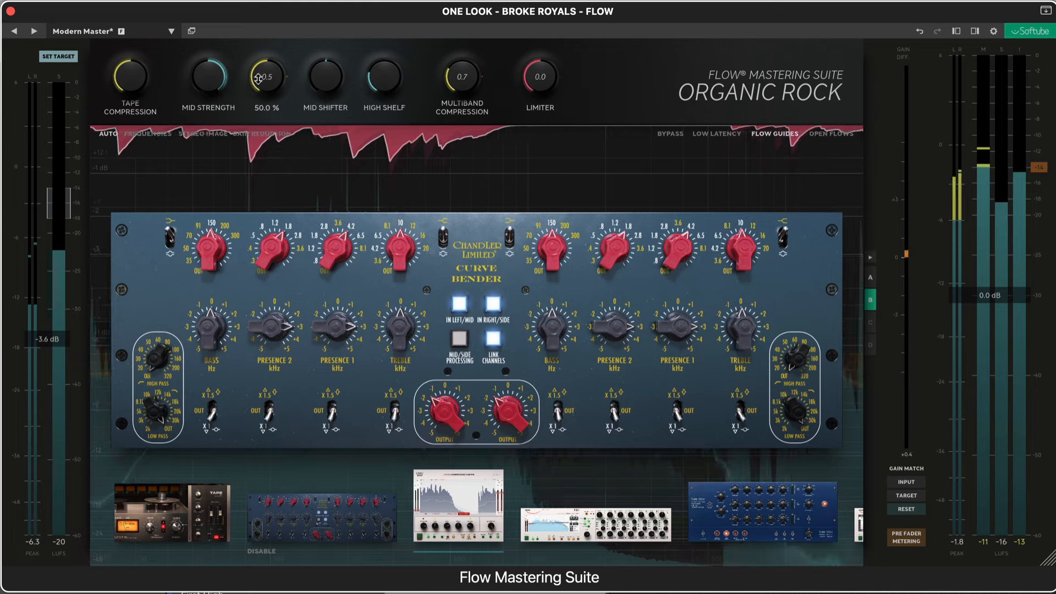
- Sweep Mid Strength down and back up by ear, and settle it at 57.0%
mouse_move(210, 81)
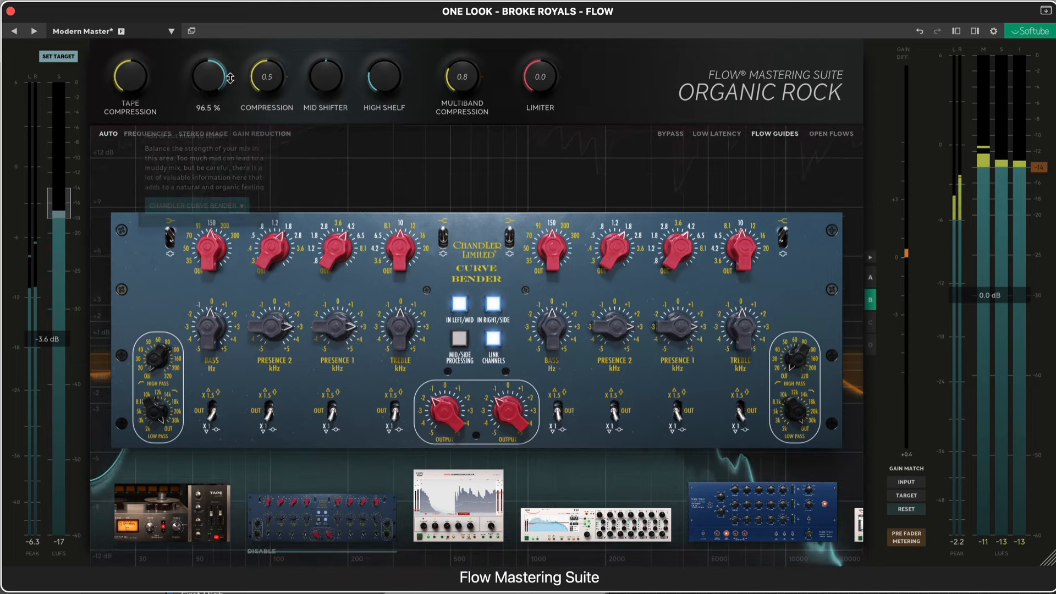
drag(210, 81, 211, 126)
mouse_move(209, 61)
mouse_down()
mouse_move(210, 101)
mouse_move(215, 43)
mouse_up()
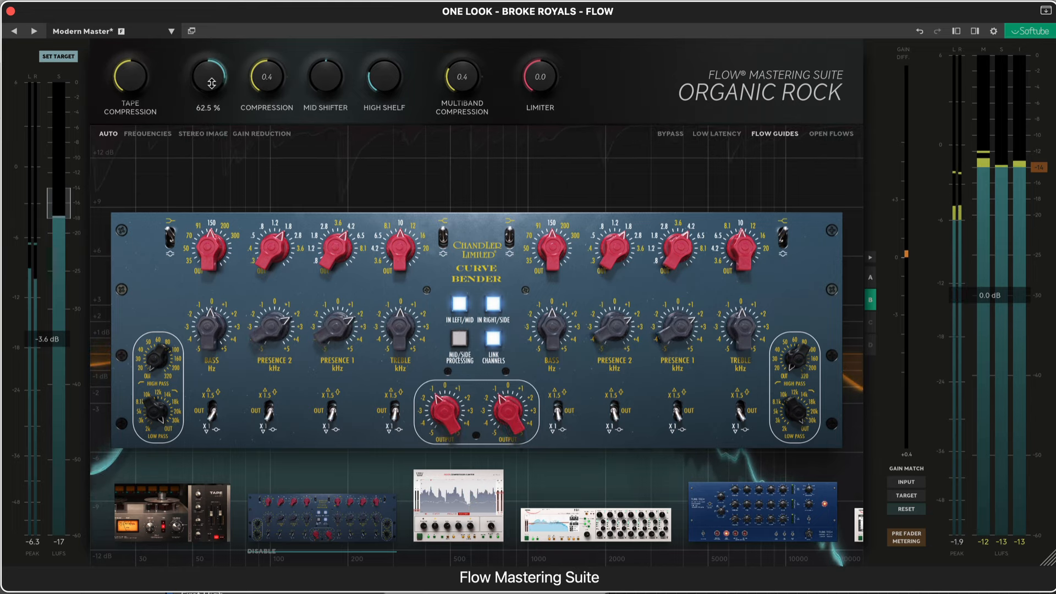
drag(210, 79, 214, 47)
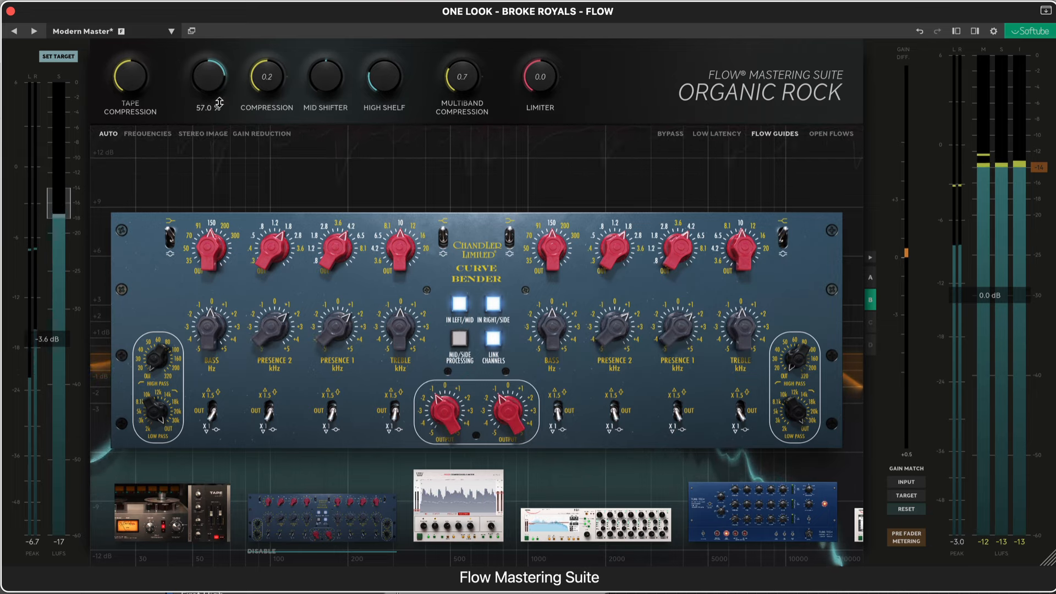
- Disable and re-enable the Curve Bender module twice to compare the song with and without the mid boost
click(261, 551)
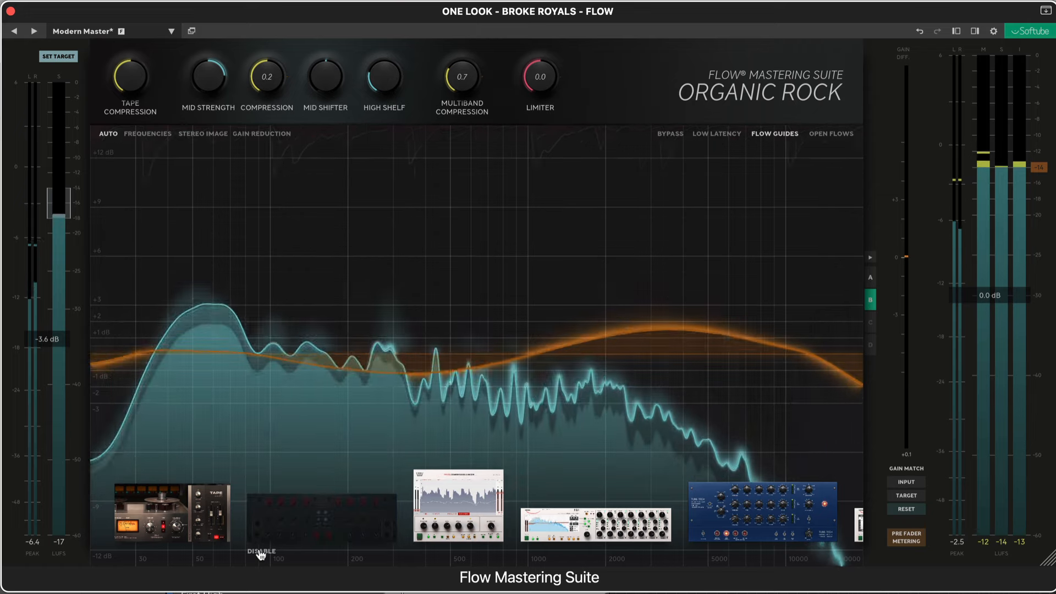
click(261, 552)
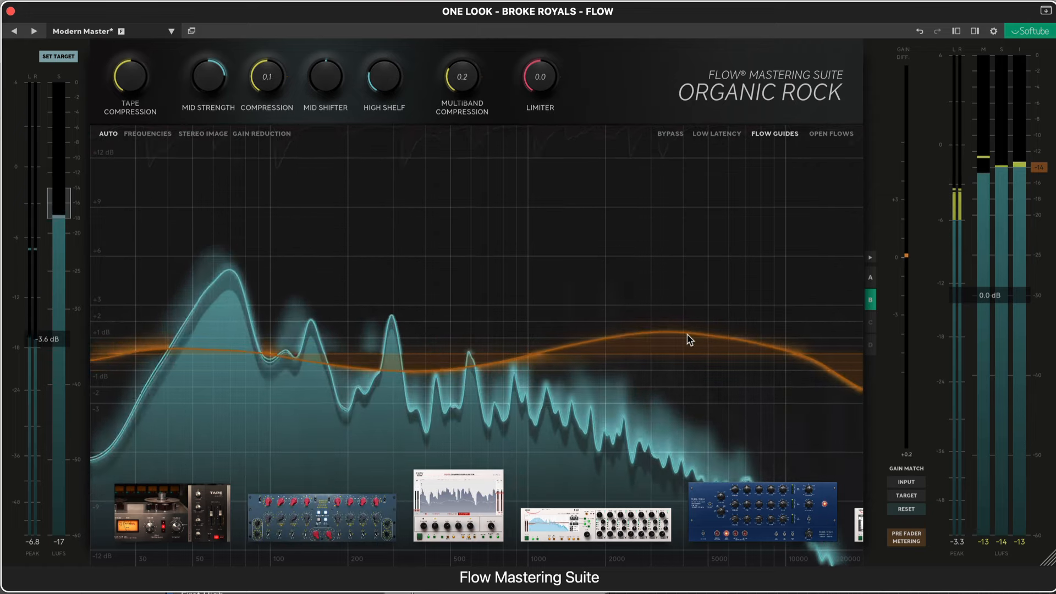
click(264, 551)
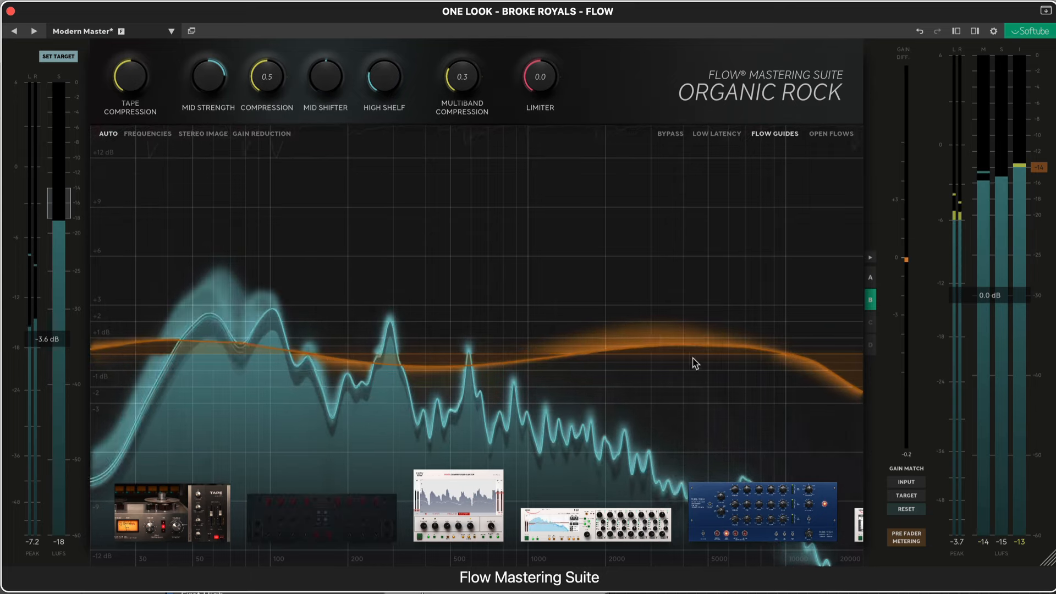
click(266, 551)
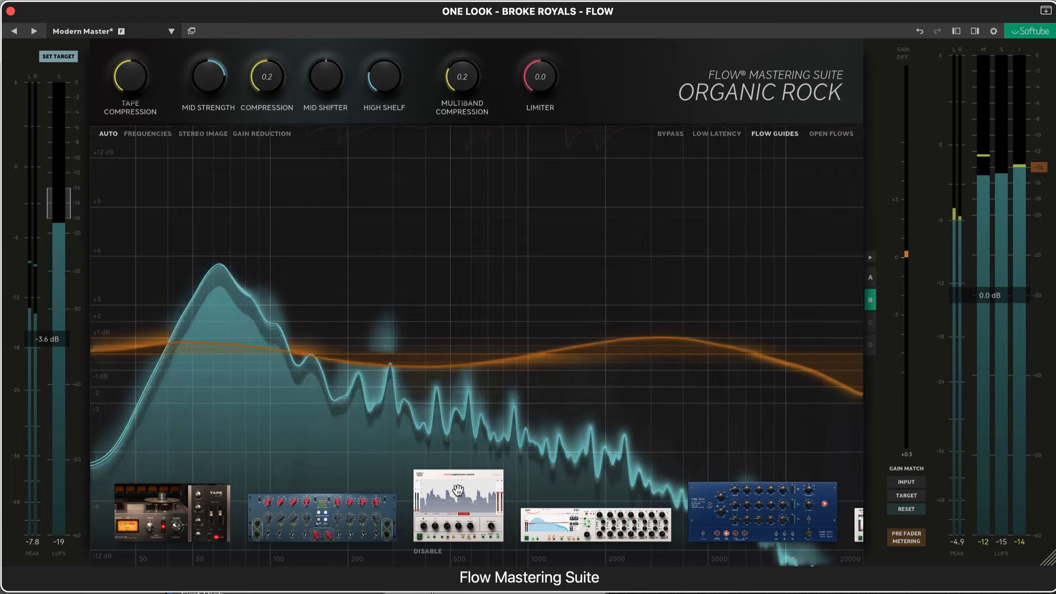
- Show the Weiss Compressor/Limiter and adjust the Compression macro for more gain reduction during playback
mouse_move(458, 489)
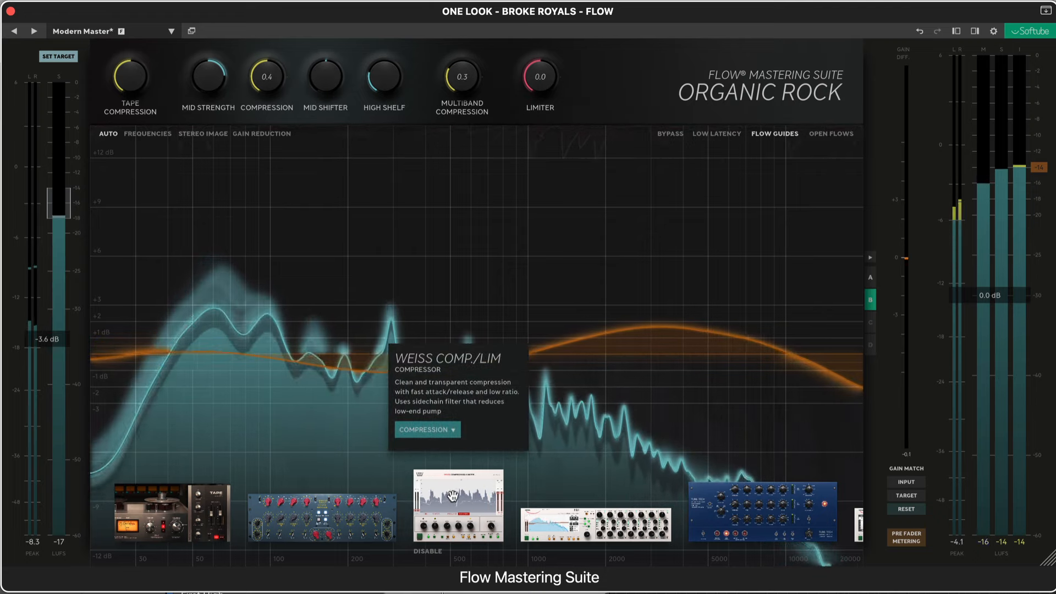
mouse_move(334, 79)
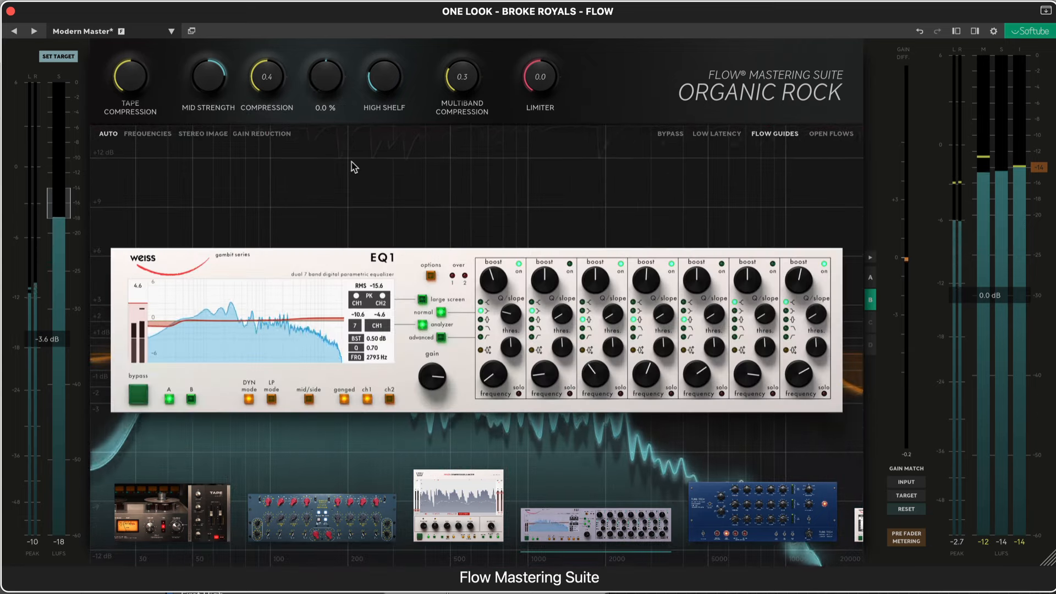
mouse_move(275, 79)
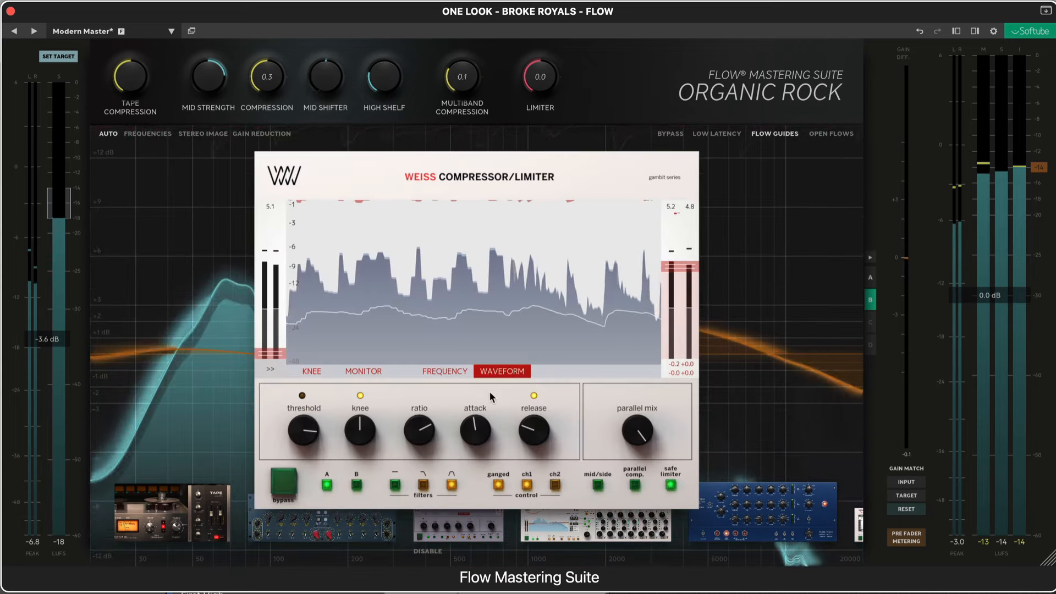
mouse_move(681, 222)
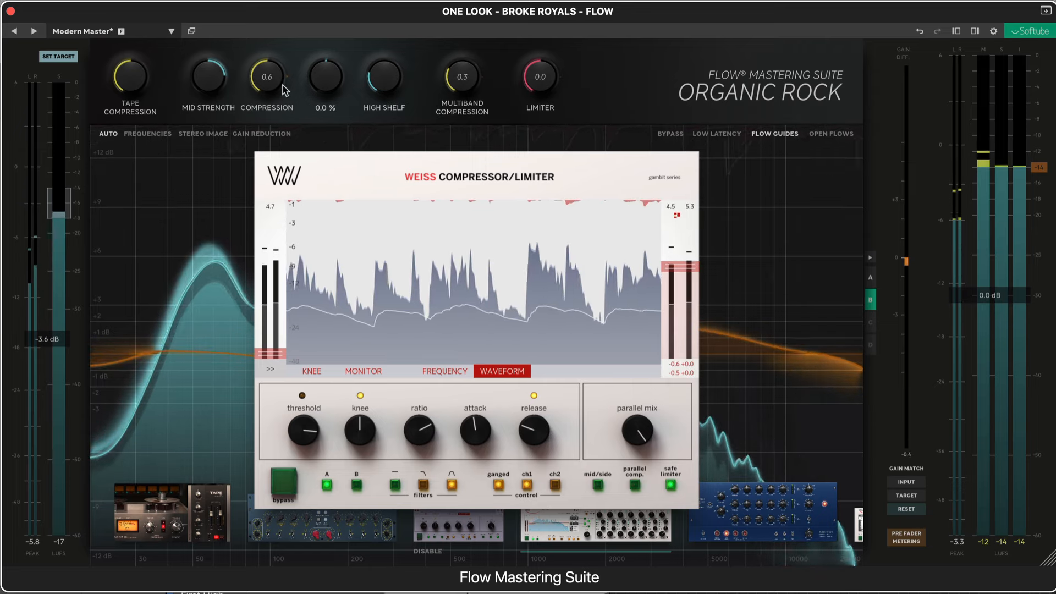
drag(269, 79, 271, 99)
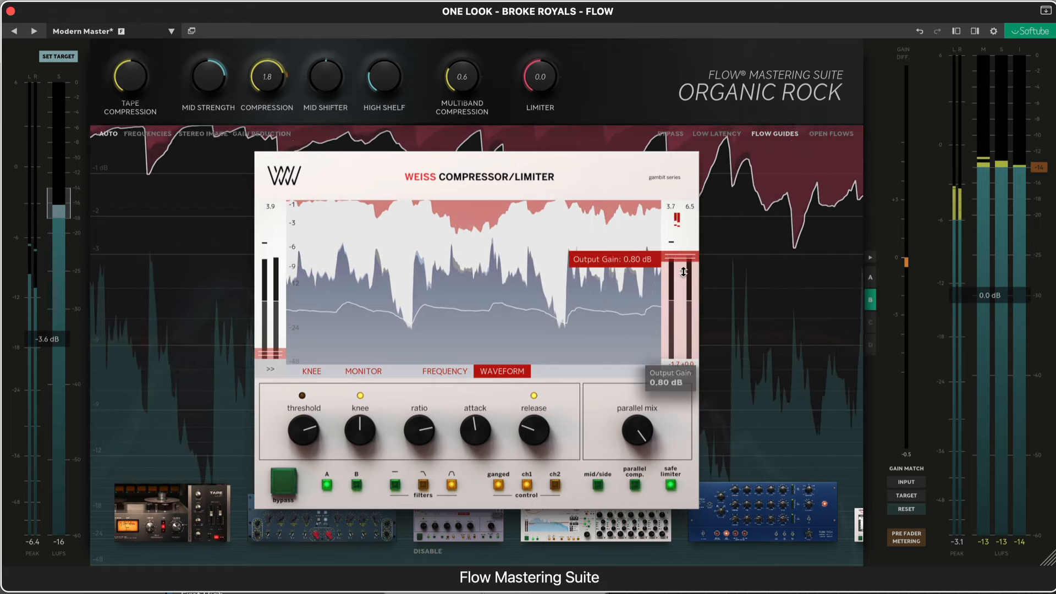
drag(268, 81, 295, 81)
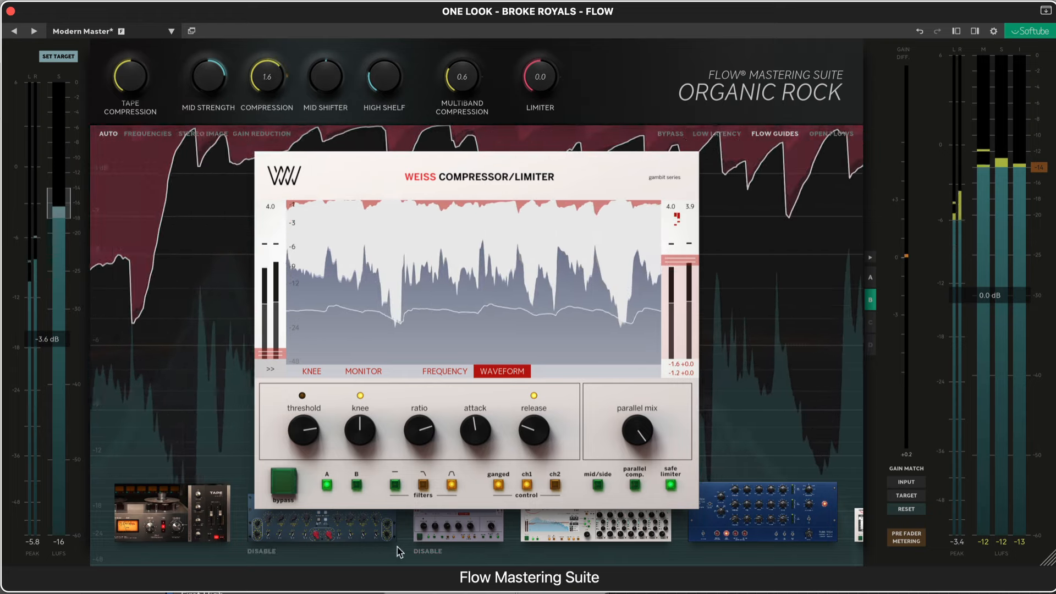
- Disable and re-enable the Weiss Compressor/Limiter to compare the song with and without its compression
click(427, 551)
click(426, 552)
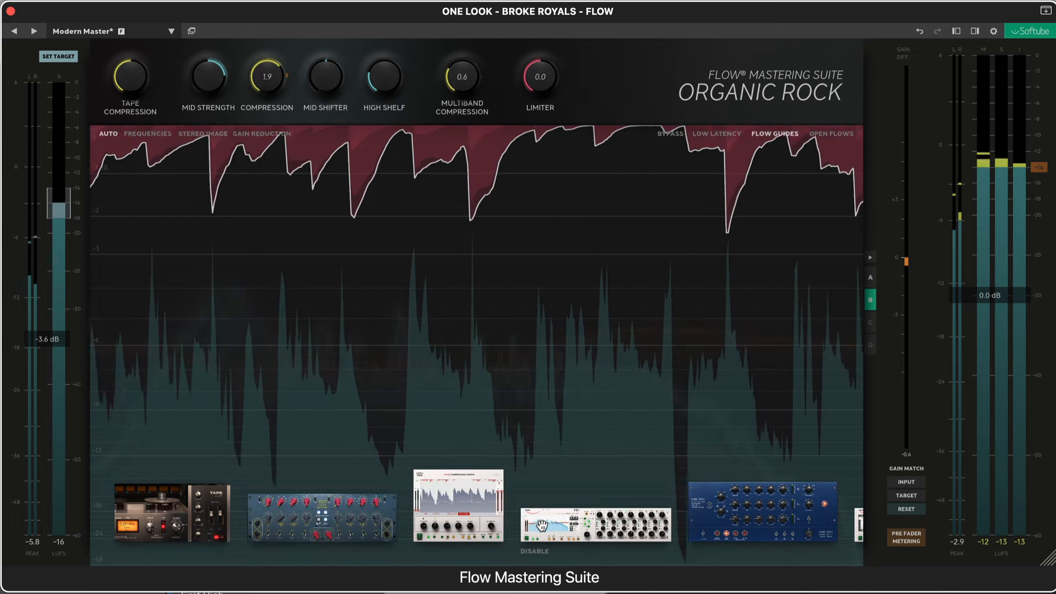
- Show the Weiss EQ1, sweep Mid Shifter by ear between both extremes, settle it on the positive side, and raise High Shelf to 100.0%
click(537, 523)
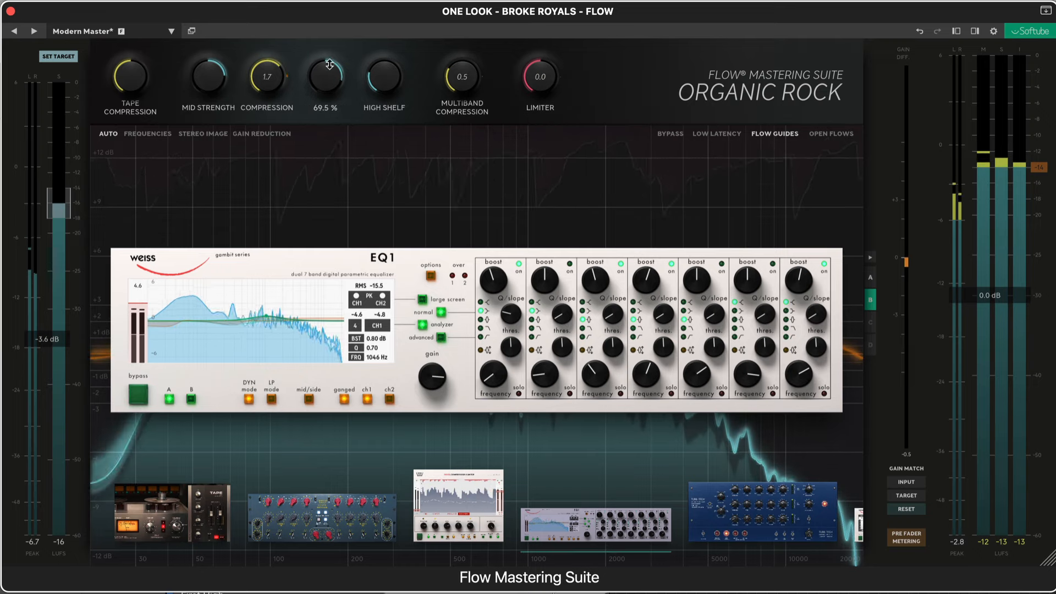
drag(329, 83, 329, 73)
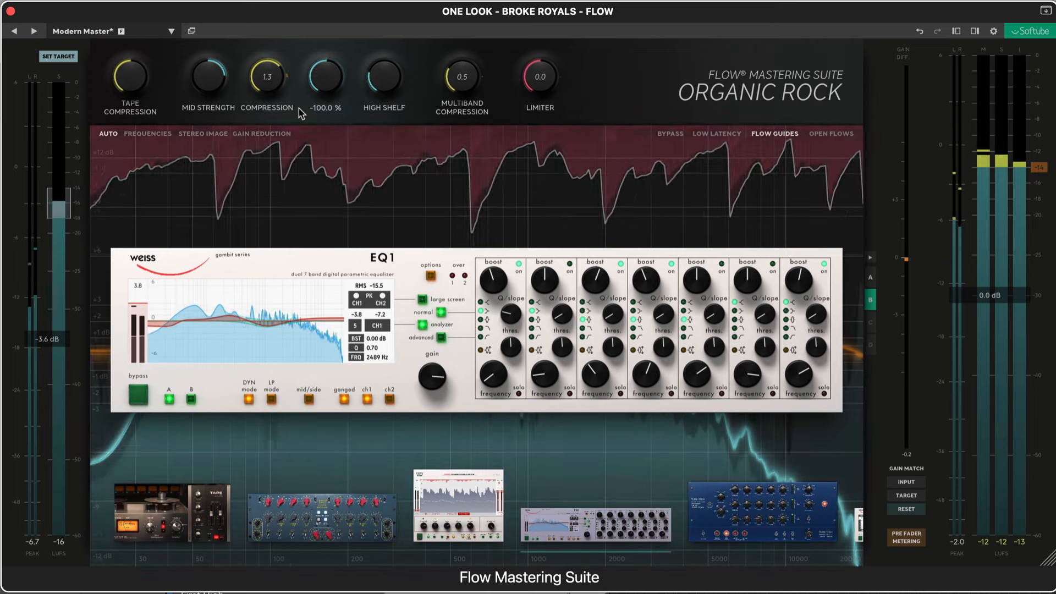
drag(325, 76, 334, 31)
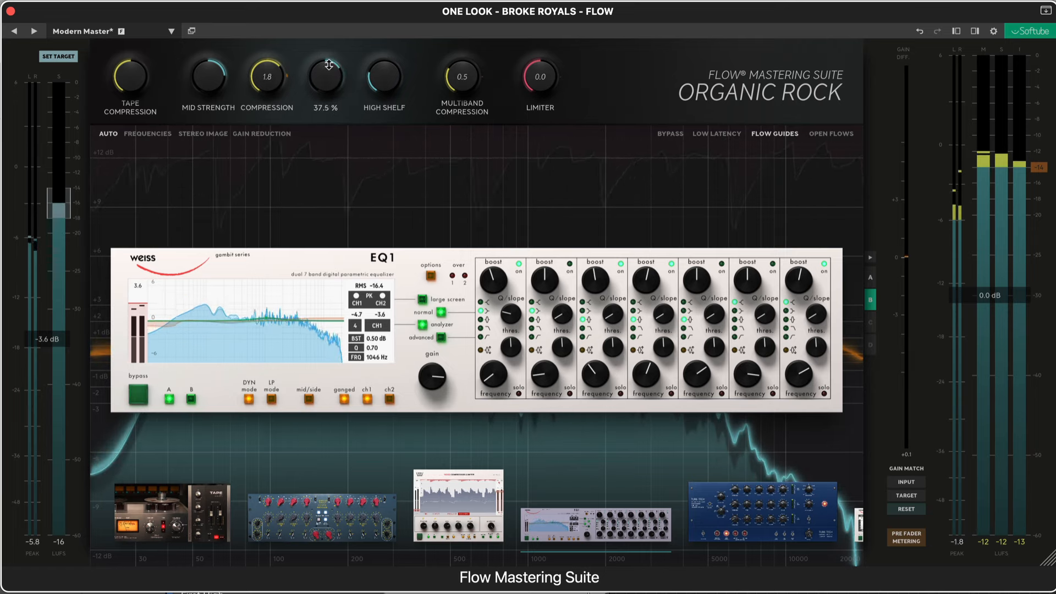
key(space)
drag(325, 81, 323, 45)
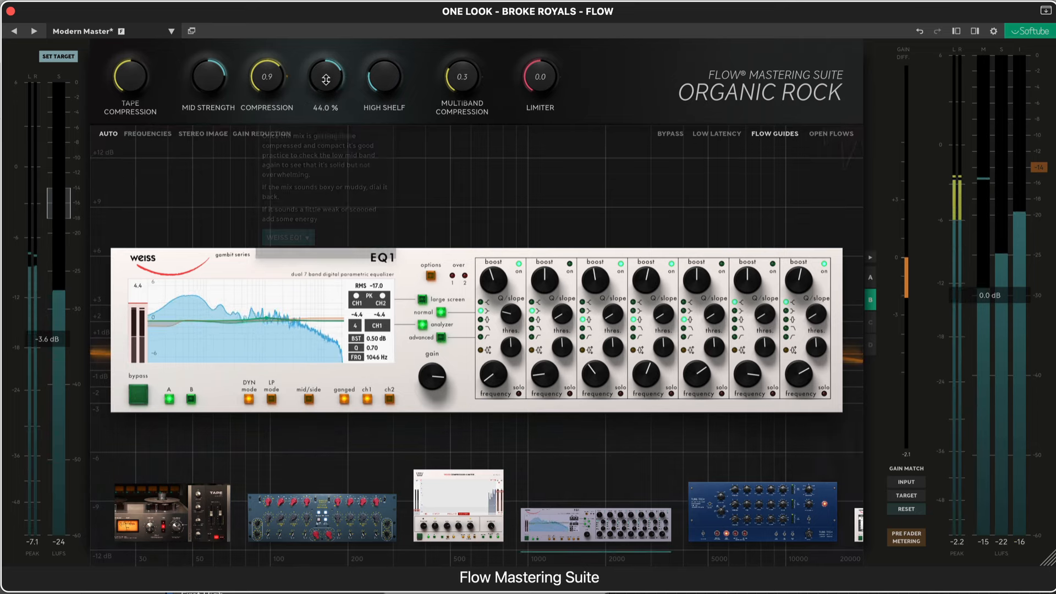
mouse_move(326, 77)
mouse_down()
mouse_move(326, 64)
mouse_move(327, 84)
mouse_up()
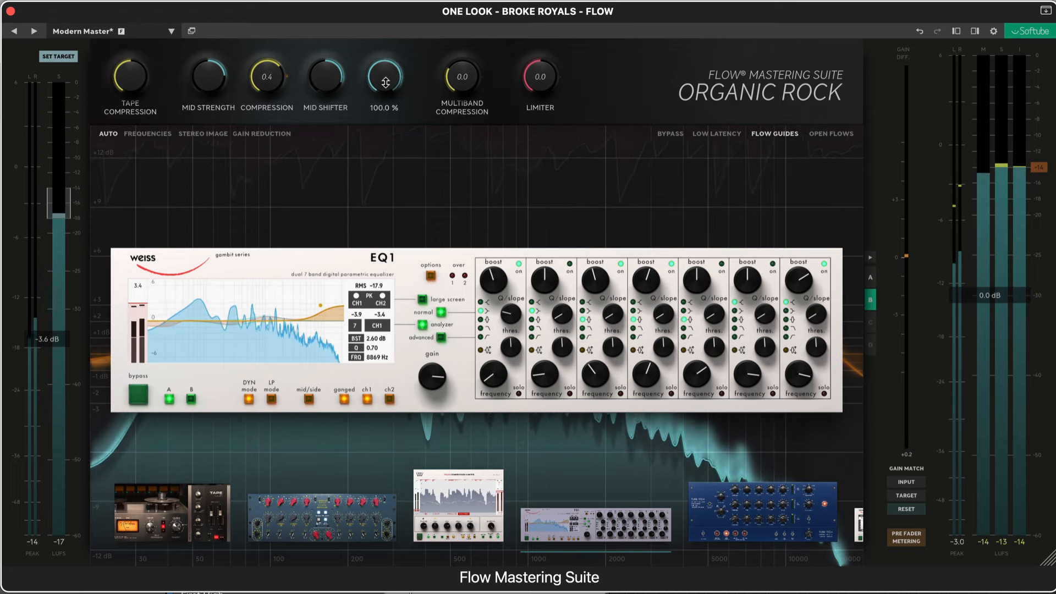
- Inspect the high-shelf band on the EQ1 curve, and disable and re-enable the EQ1 during playback to compare its effect
key(space)
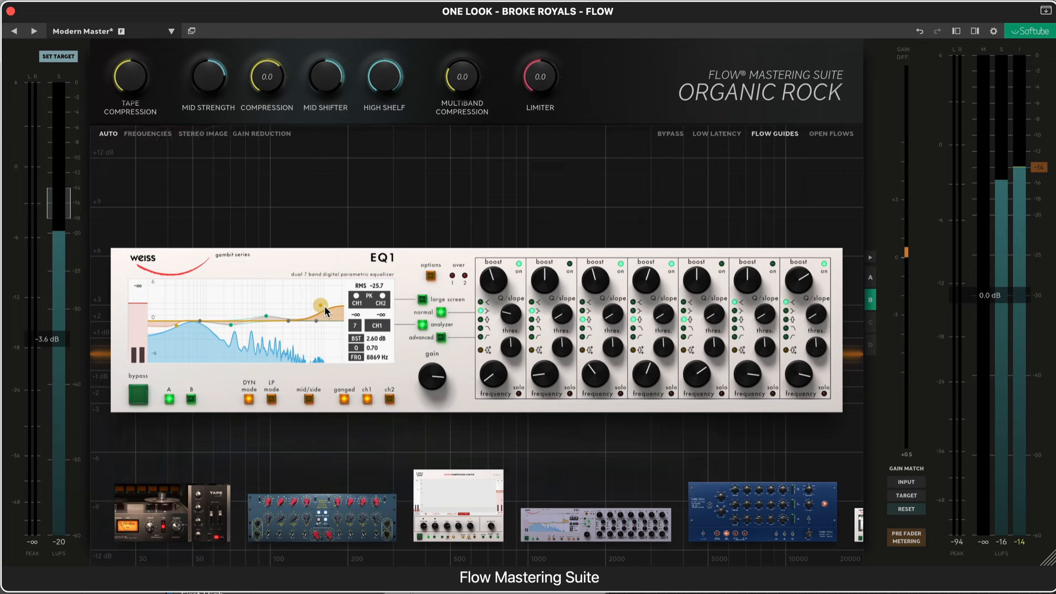
mouse_move(385, 102)
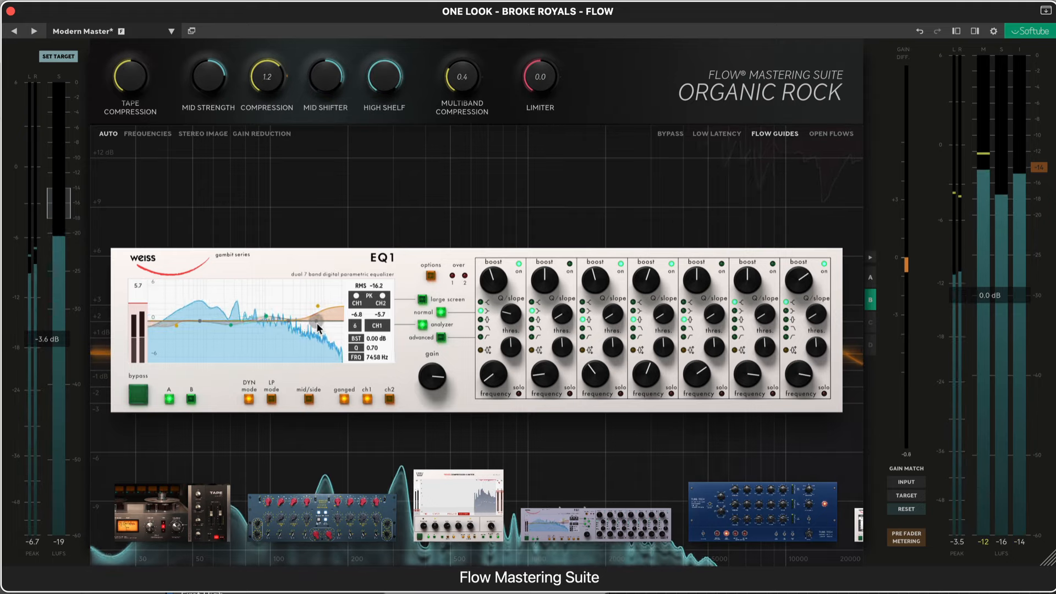
click(535, 554)
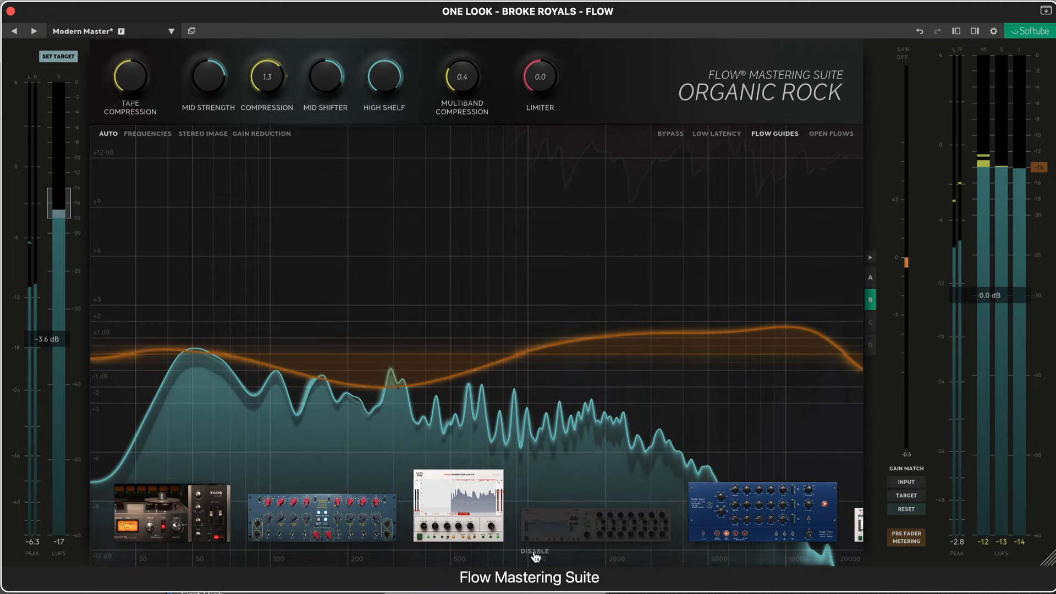
click(535, 554)
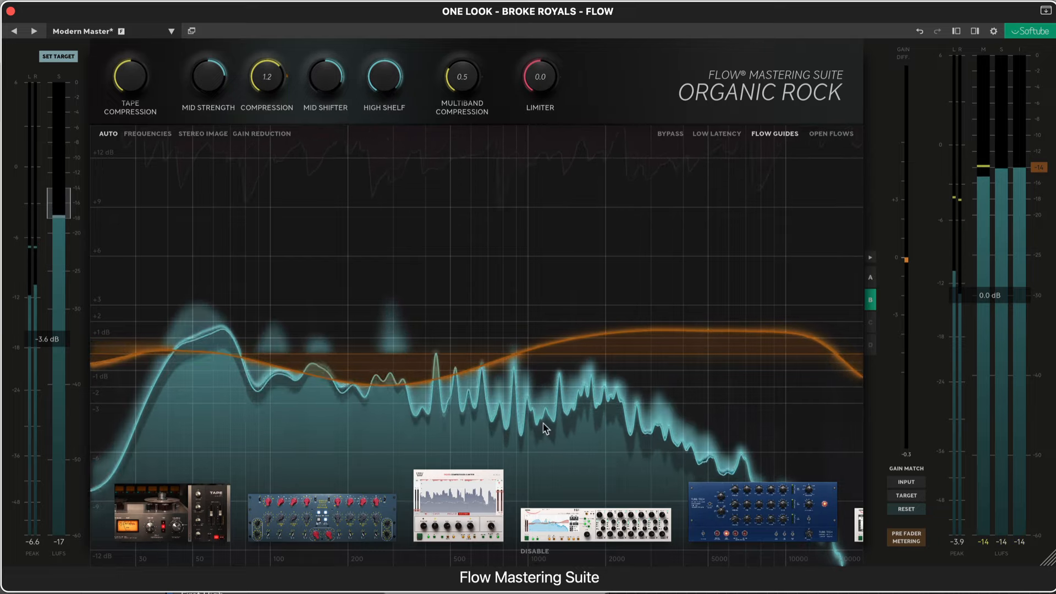
- Show the Tube-Tech SMC 2B and raise the Multiband Compression macro for more gain reduction during playback
click(474, 79)
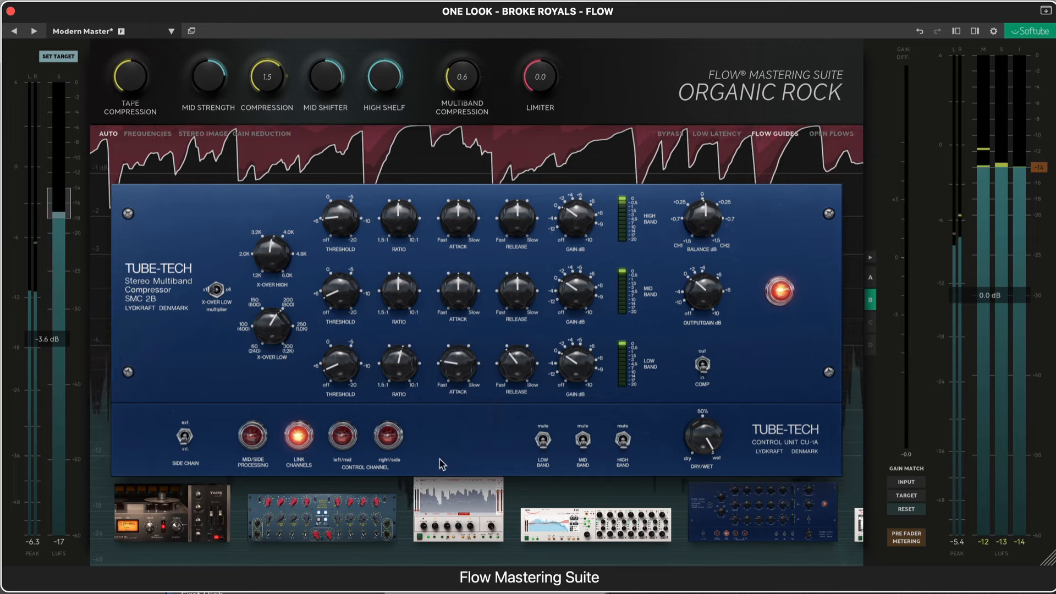
key(space)
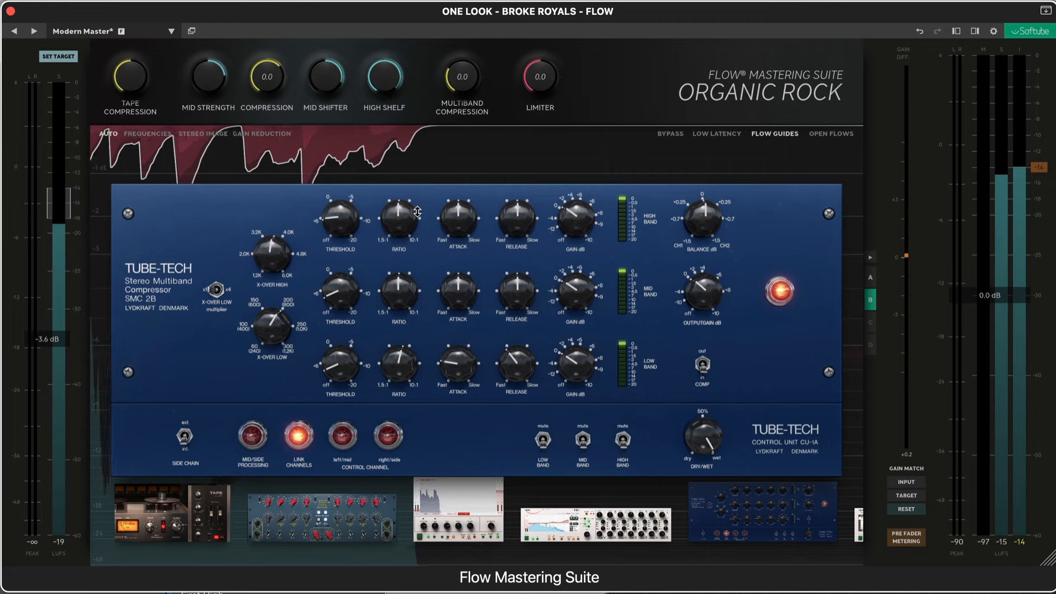
key(space)
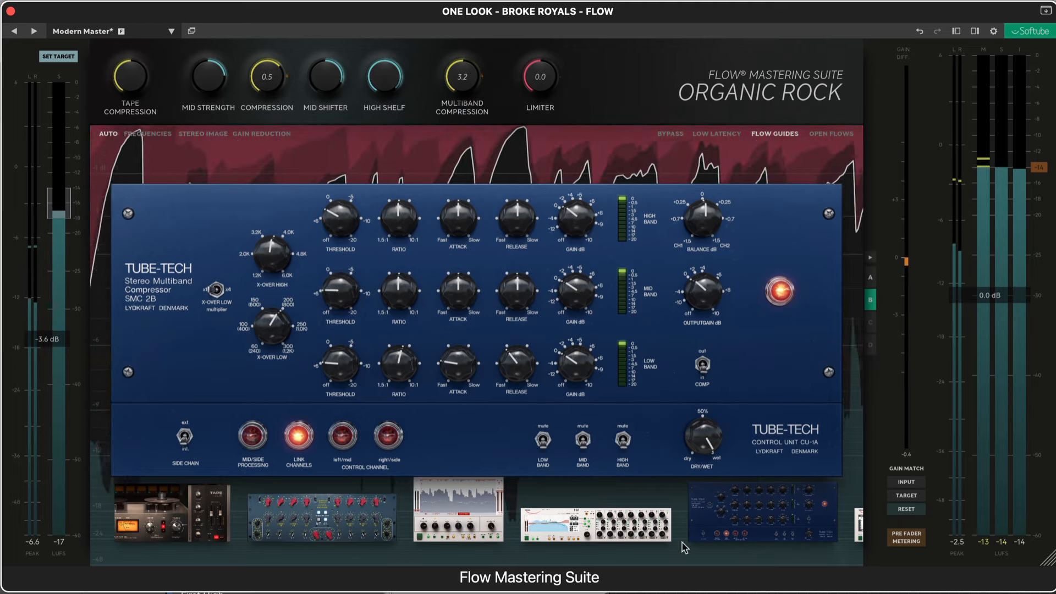
- Disable and re-enable the Tube-Tech SMC 2B twice to compare the song with and without multiband compression
click(701, 552)
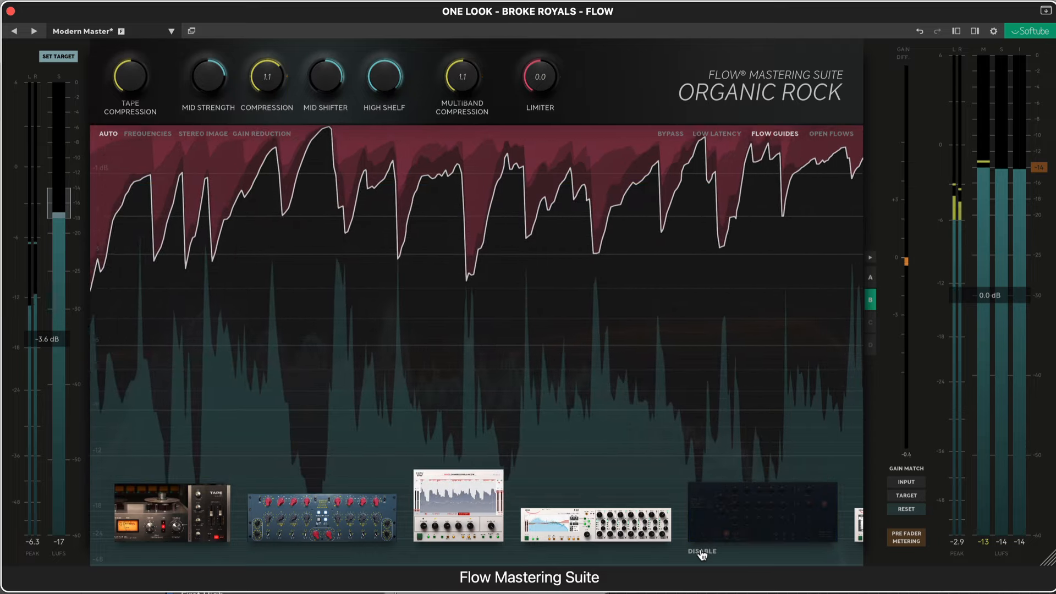
click(702, 551)
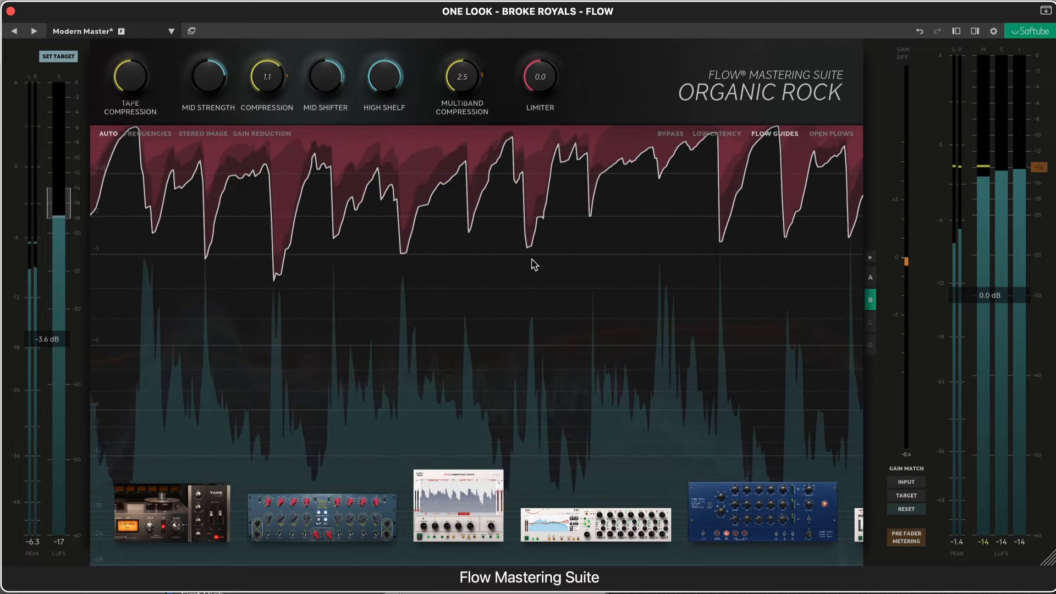
click(462, 111)
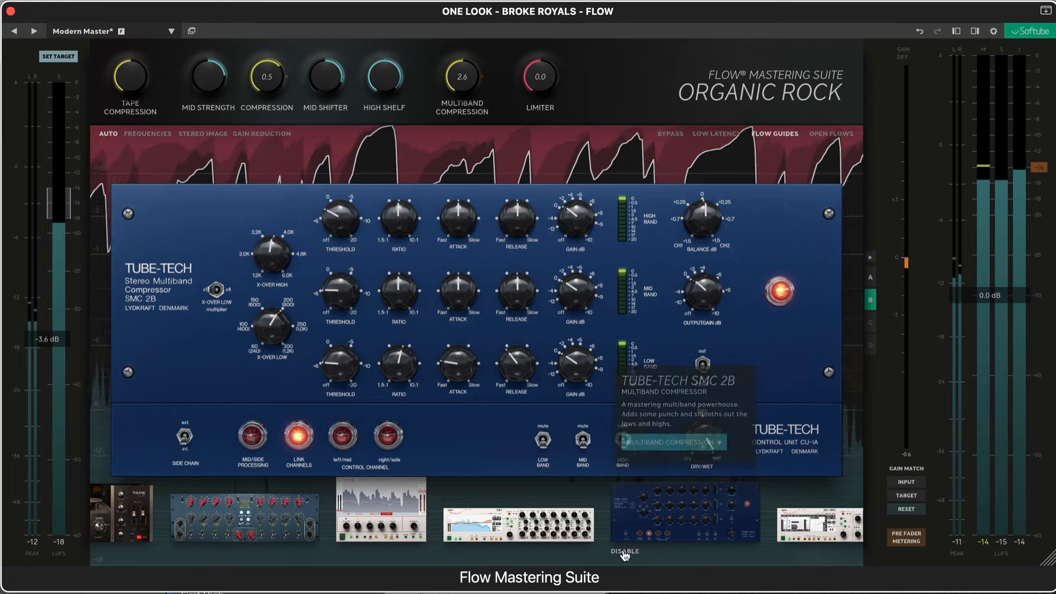
click(625, 552)
click(625, 552)
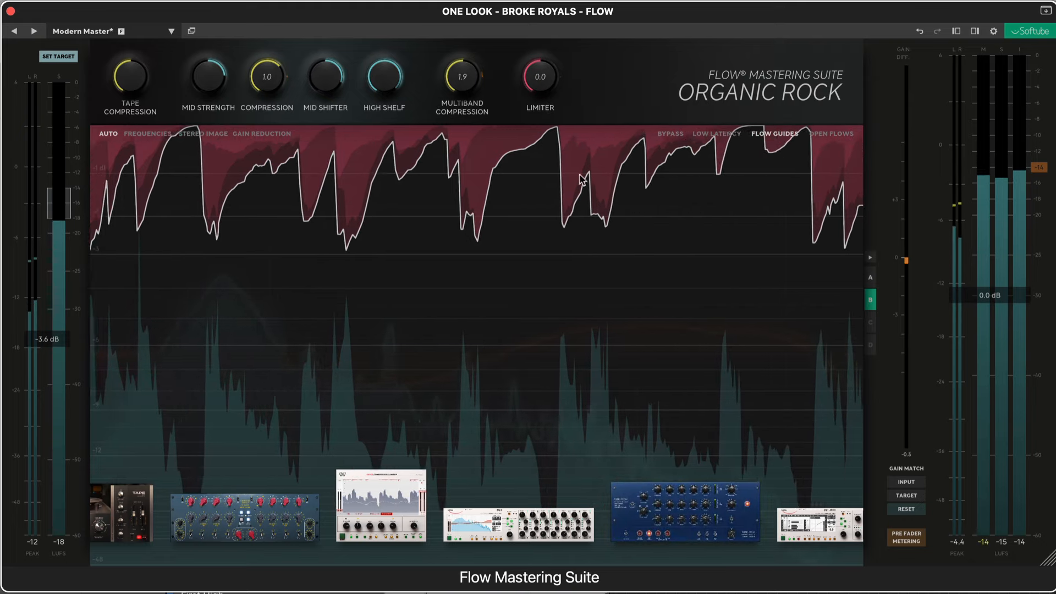
- Show the Weiss DS1-MK3 behind the Limiter macro and set its output gain to -0.30
click(536, 88)
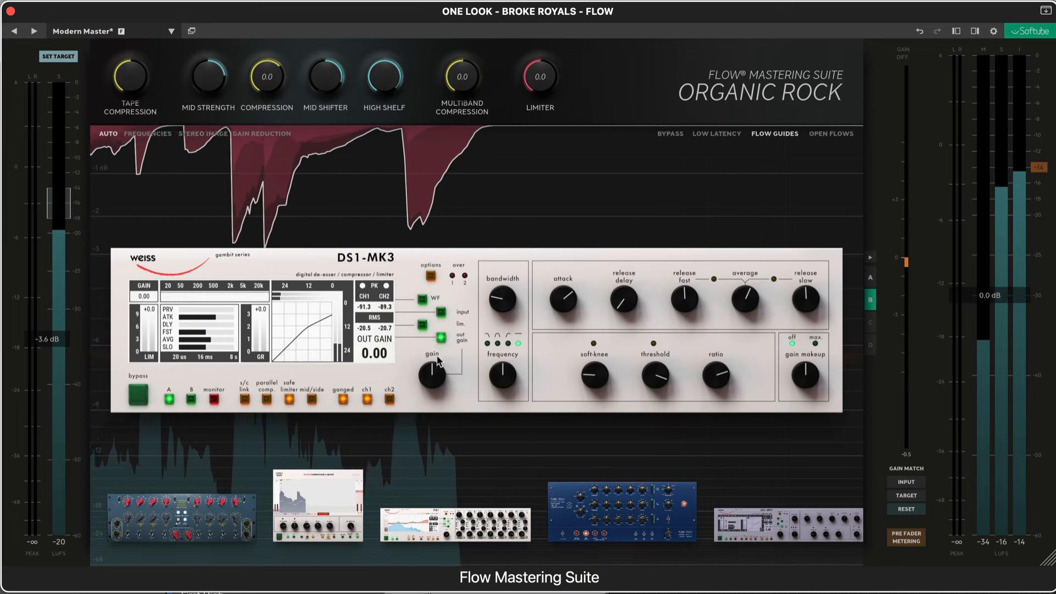
mouse_move(434, 374)
drag(434, 374, 426, 396)
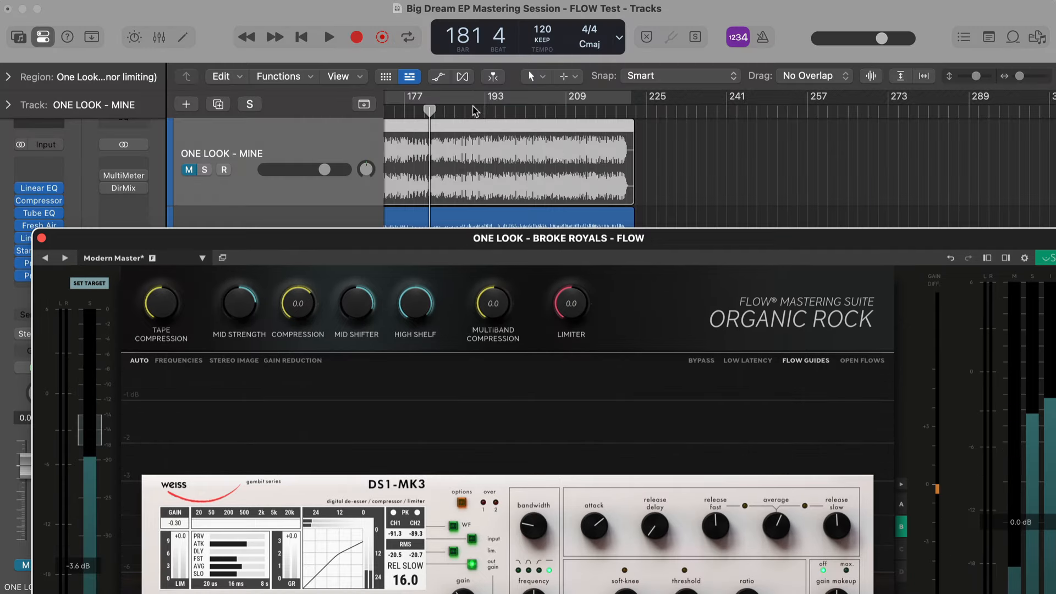
- Move the playhead to bar 194 and raise the Limiter macro by ear during playback to increase the master's loudness
click(474, 110)
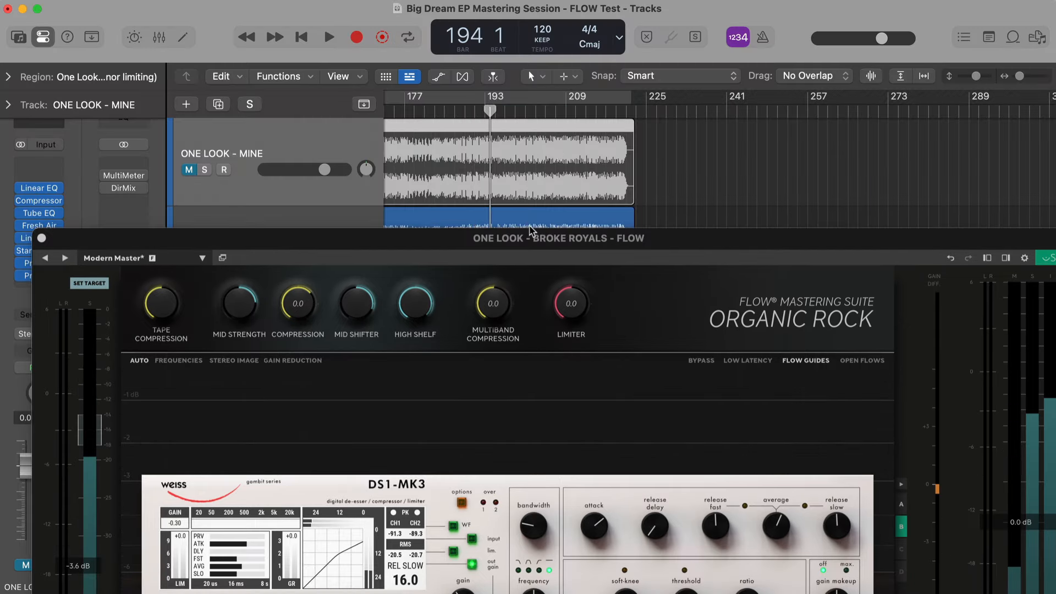
drag(531, 231, 520, 12)
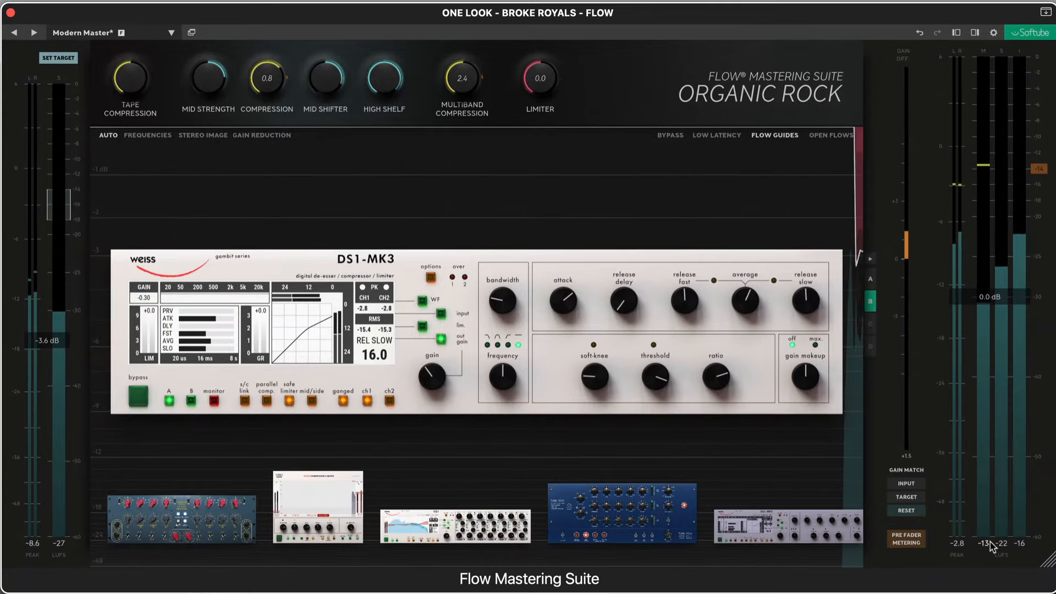
mouse_move(525, 83)
drag(536, 78, 548, 50)
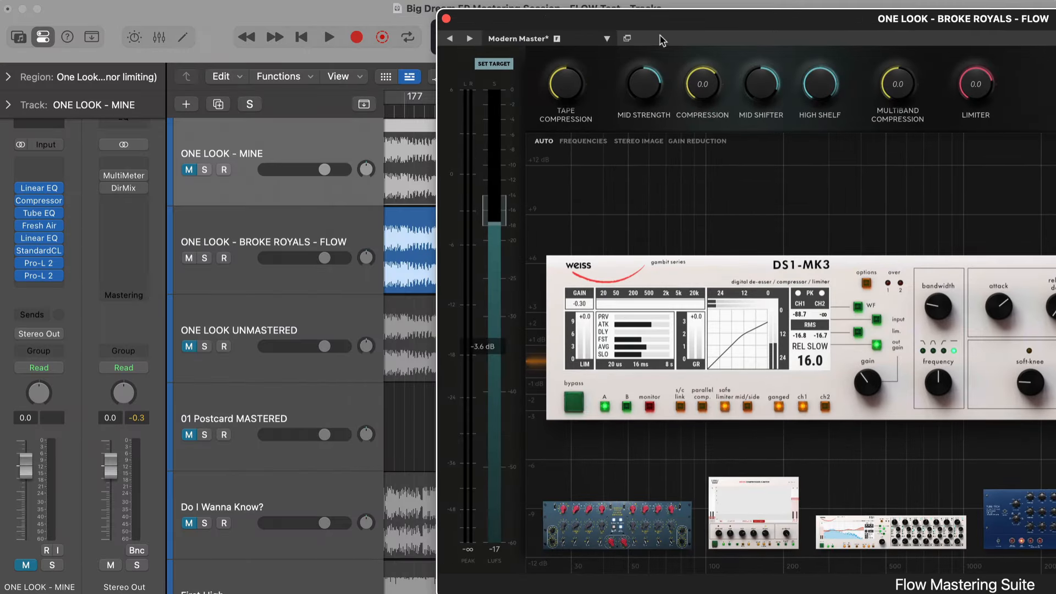
- Compare loudness by soloing and muting the ONE LOOK - MINE track during playback, and set the Flow limiter gain to 6.5
key(s)
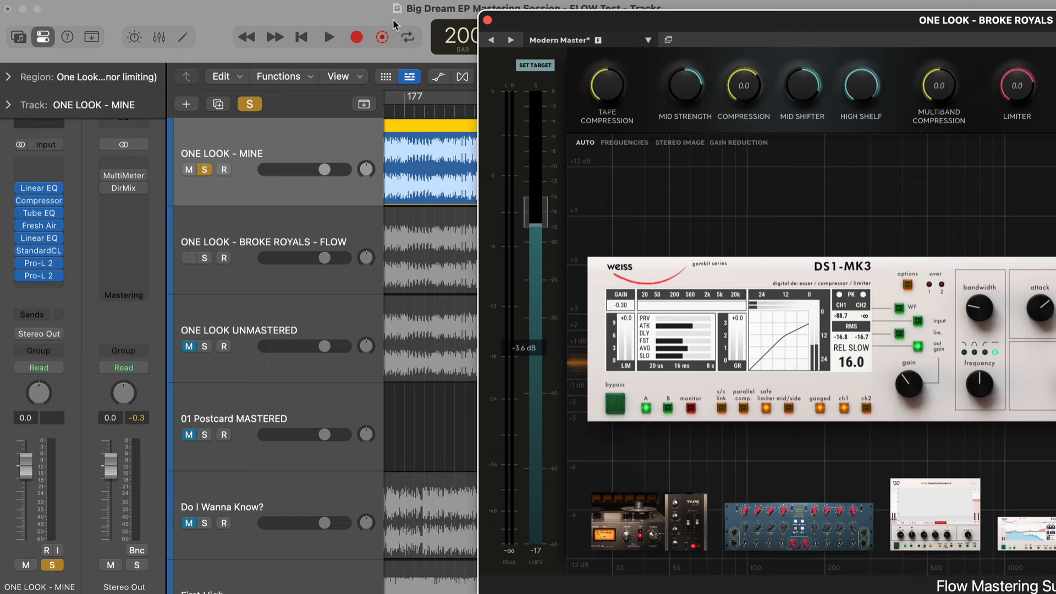
click(392, 19)
key(space)
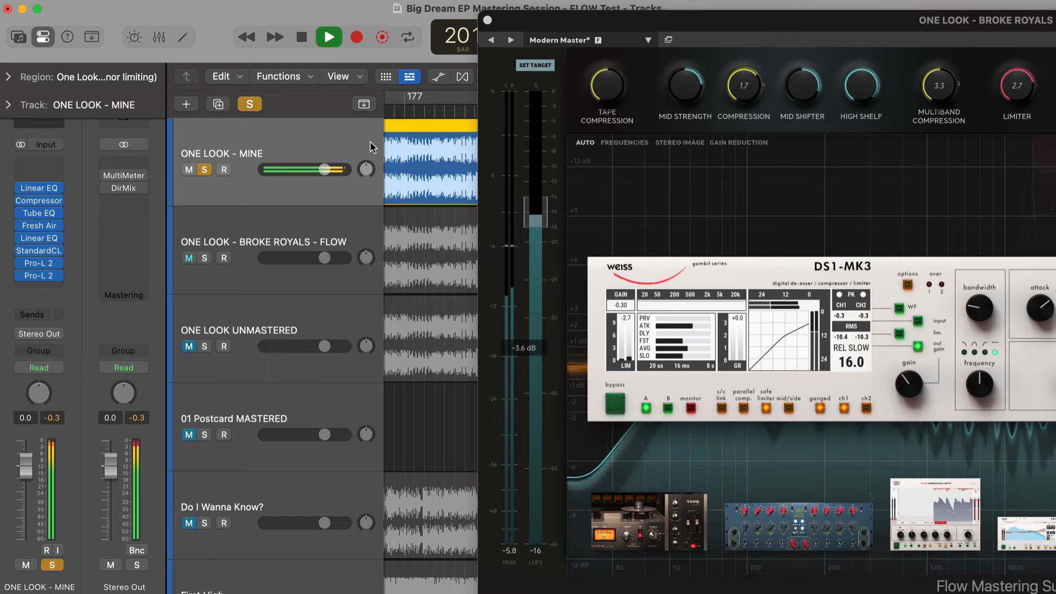
key(s)
key(m)
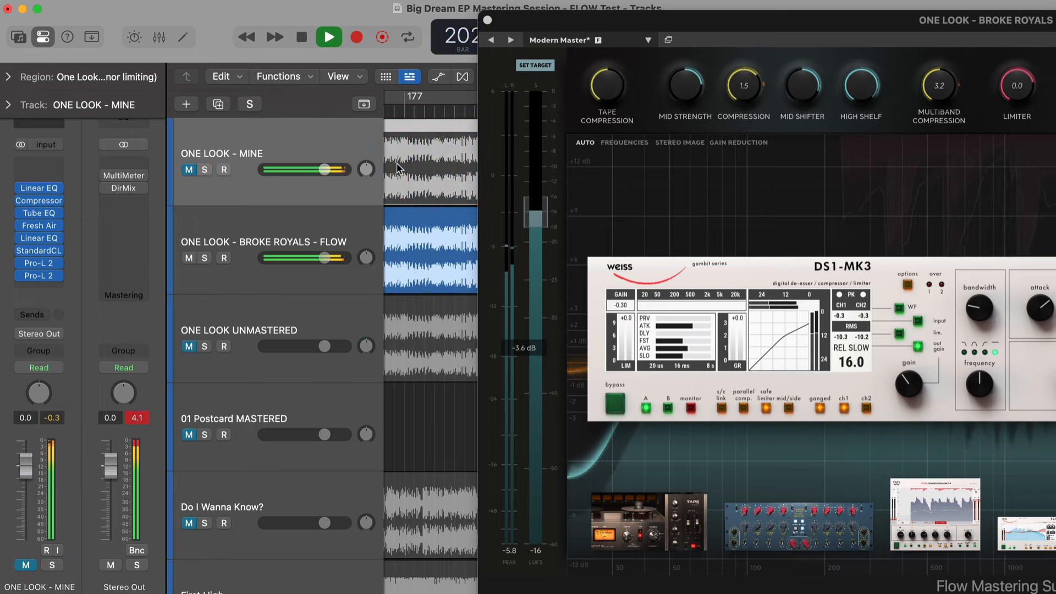
drag(569, 22, 142, 11)
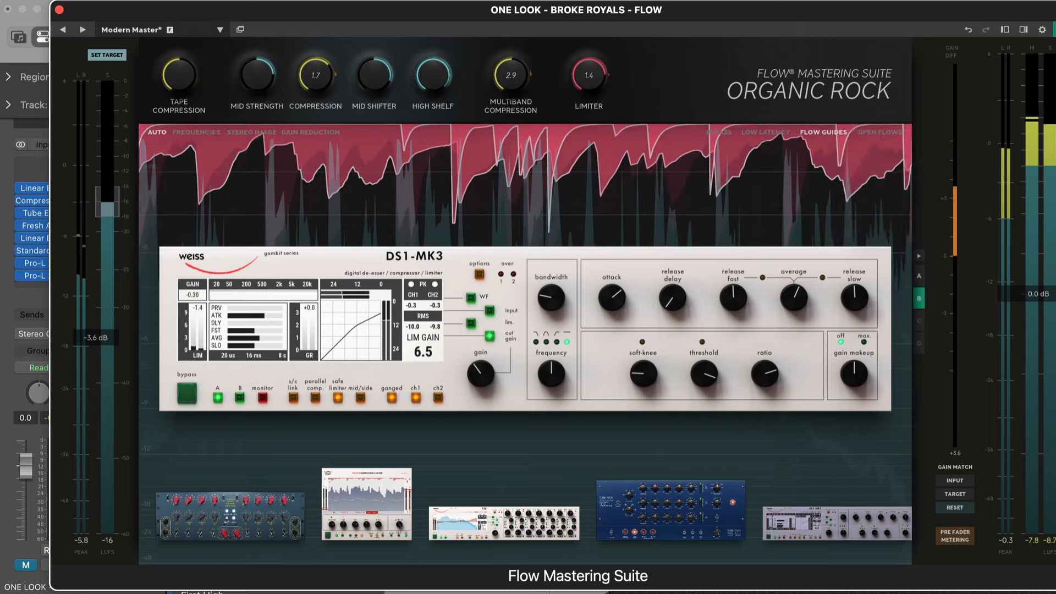
- Solo the ONE LOOK - MINE track again and switch back to the Flow version to compare both masters at the new loudness
drag(126, 8, 619, 17)
key(s)
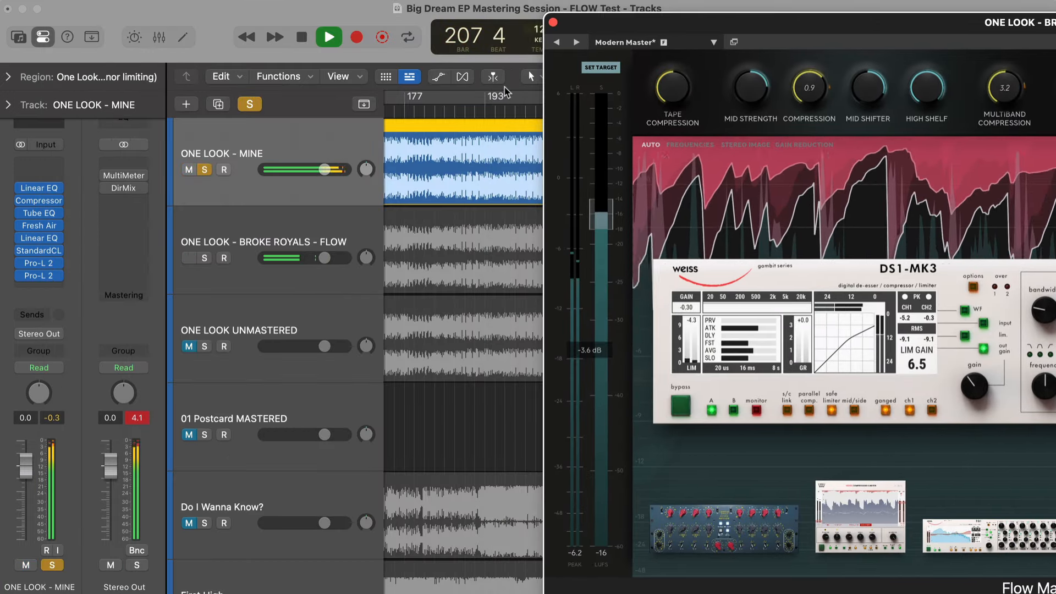
key(s)
drag(612, 32, 68, 7)
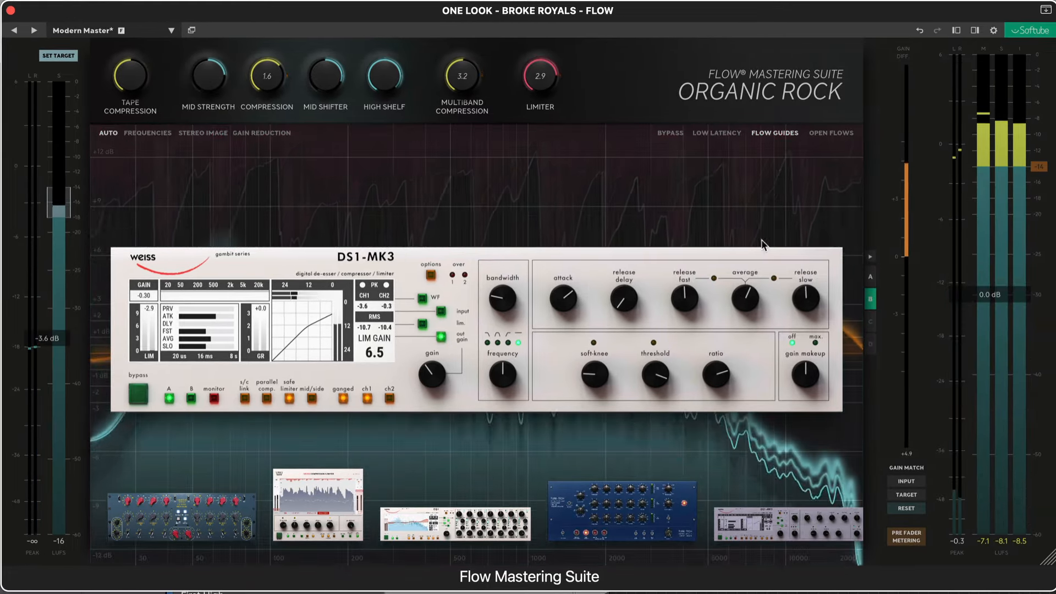
- Play the song while alternating between slot A's Modern Master and slot B's Organic Rock to compare them, ending on slot A
key(space)
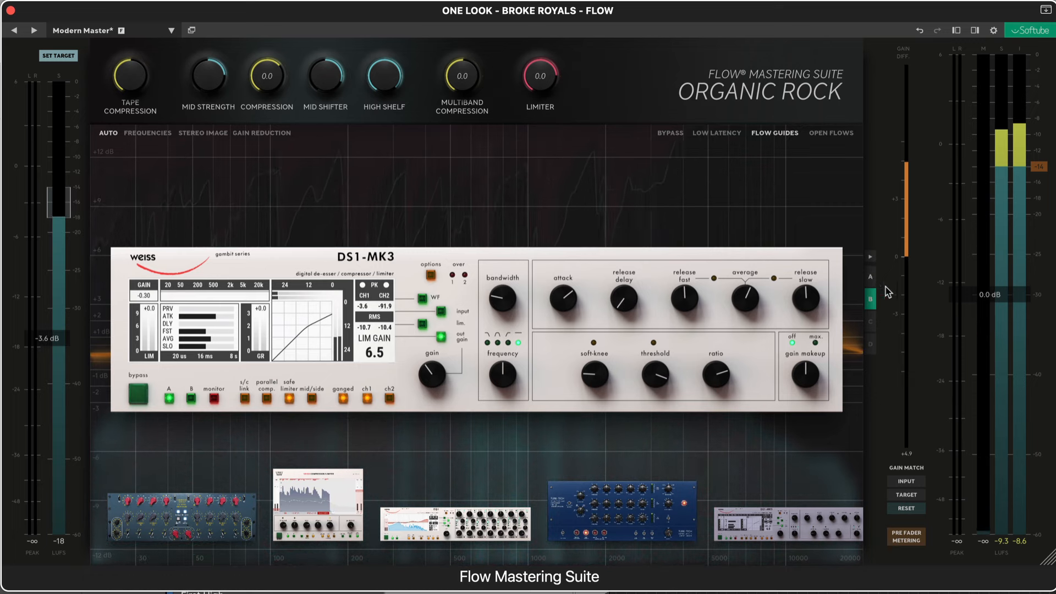
click(870, 277)
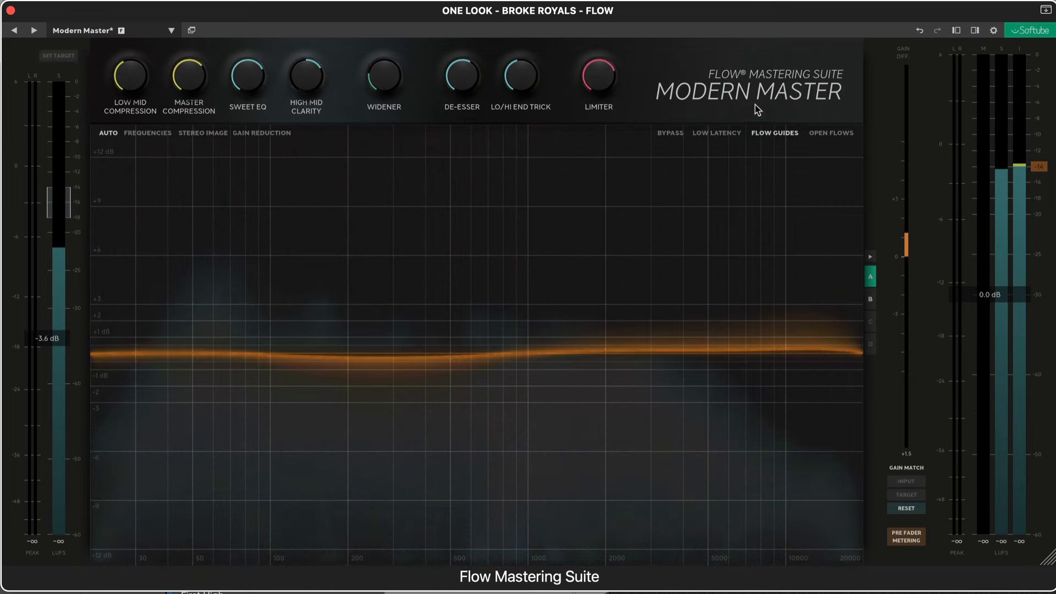
key(space)
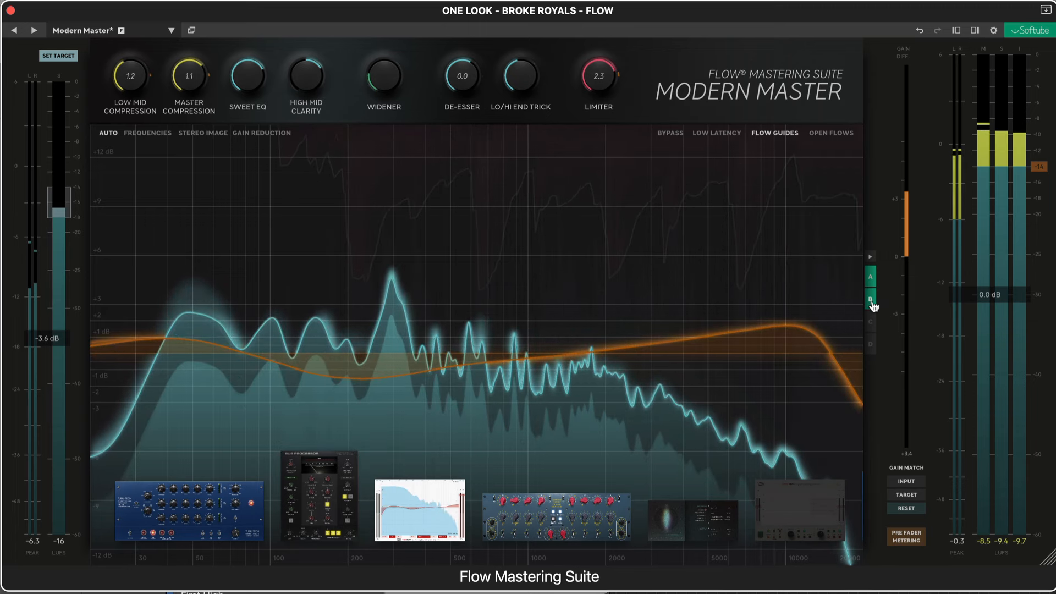
click(871, 300)
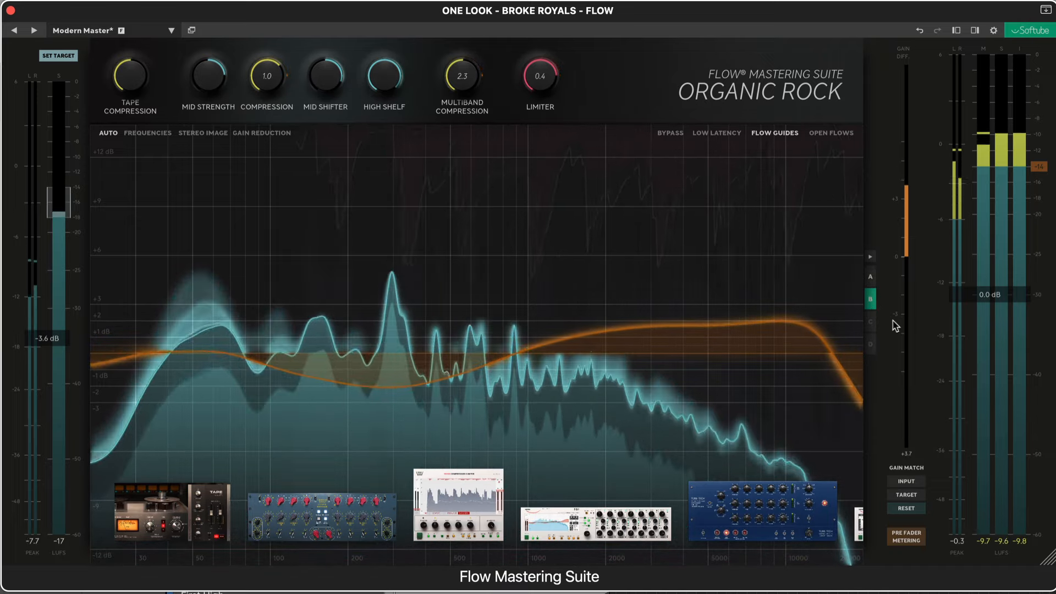
click(871, 278)
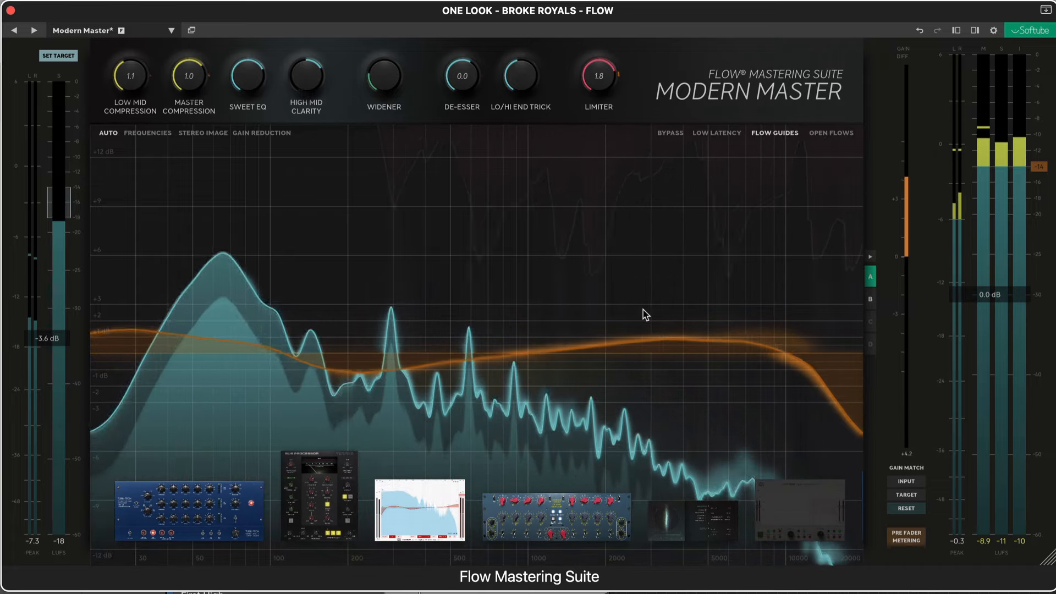
click(871, 300)
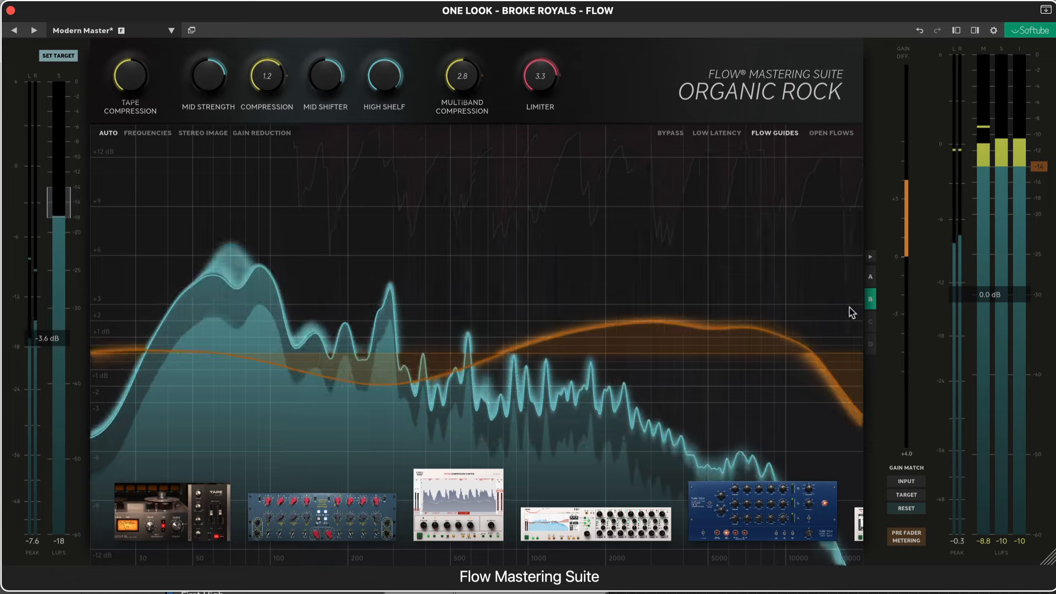
click(871, 284)
click(871, 284)
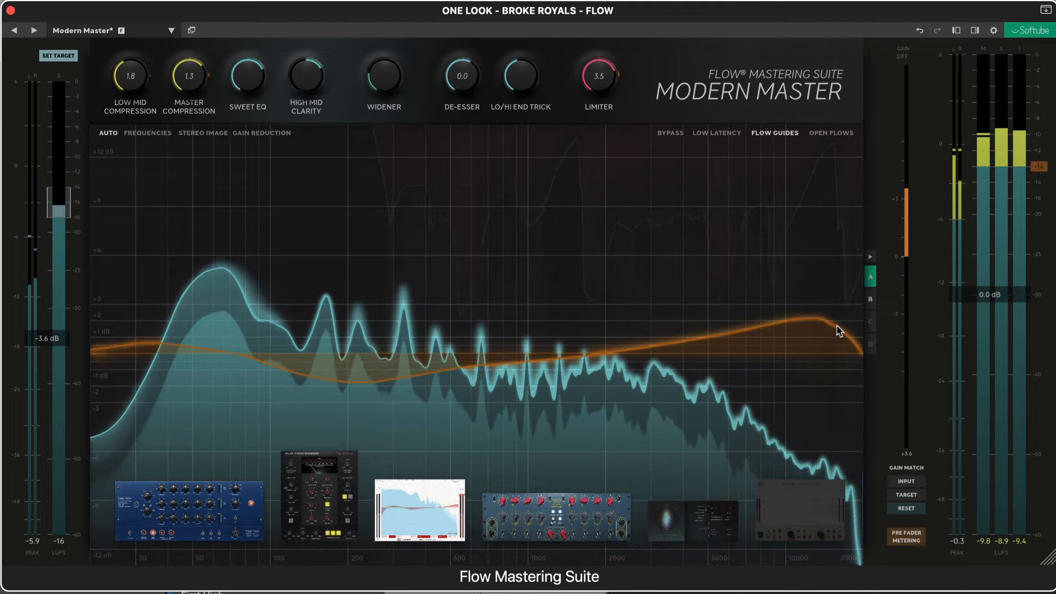
- Switch to slot B's Organic Rock during playback to compare it with Modern Master, and stop the song
click(871, 299)
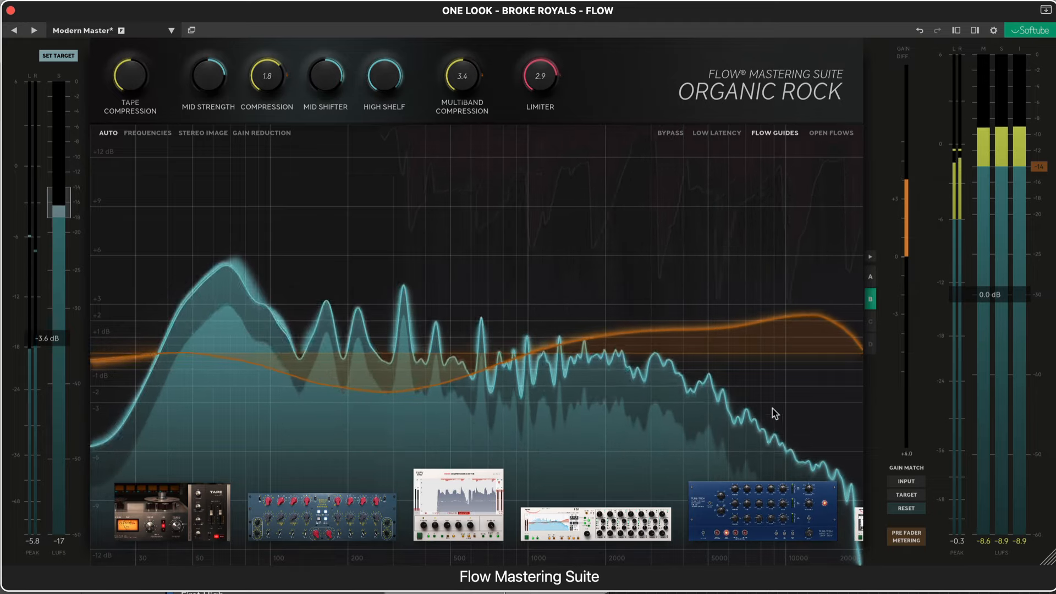
key(space)
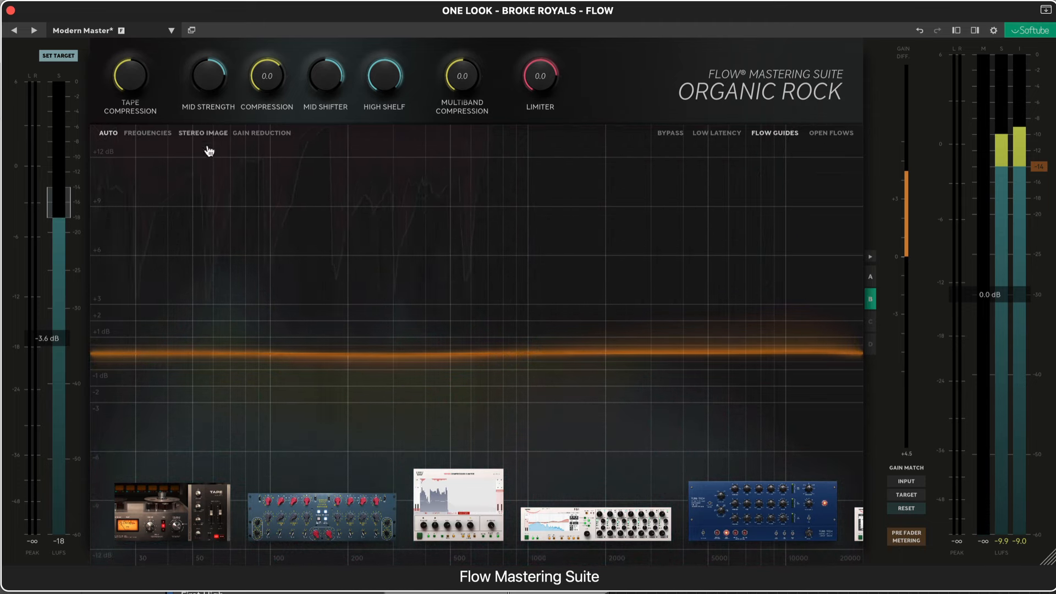
- Open Organic Rock's Chandler Curve Bender to examine its settings and the plugins in the chain, and return to slot A's Modern Master
double_click(201, 85)
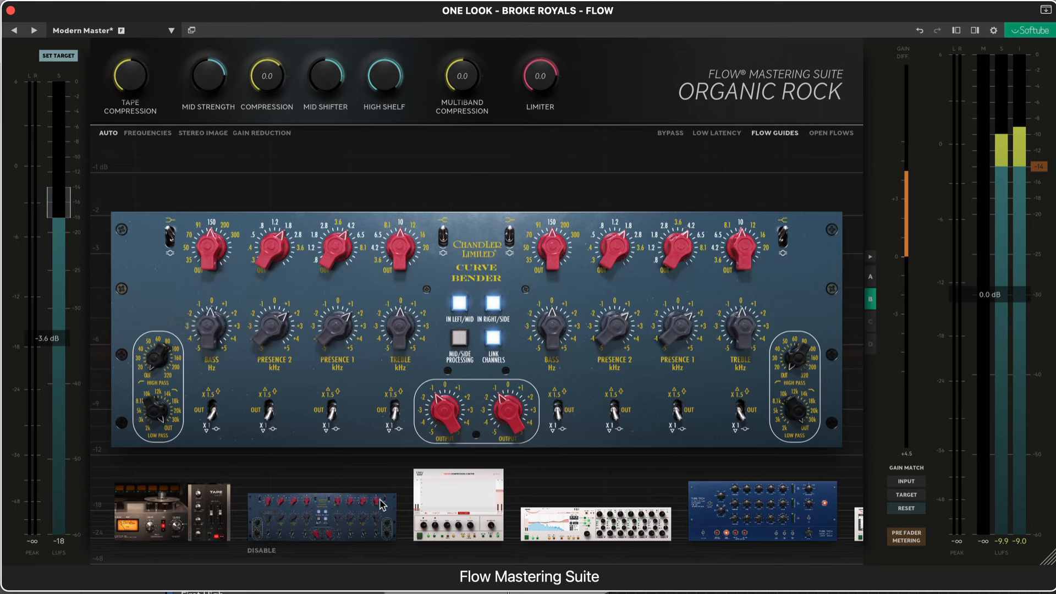
scroll(624, 498, right, 5)
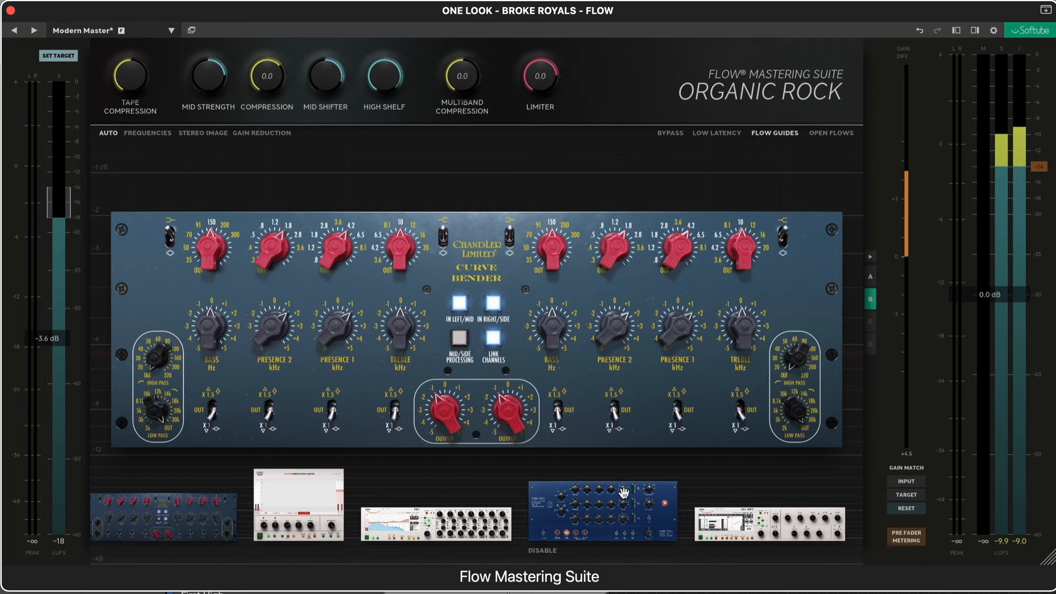
scroll(625, 495, left, 5)
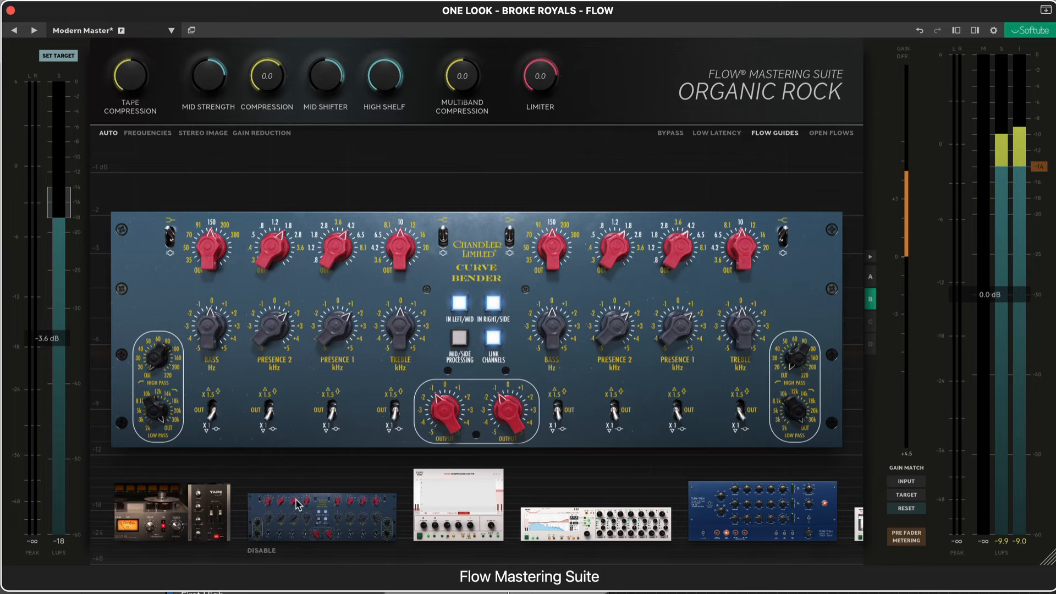
mouse_move(285, 516)
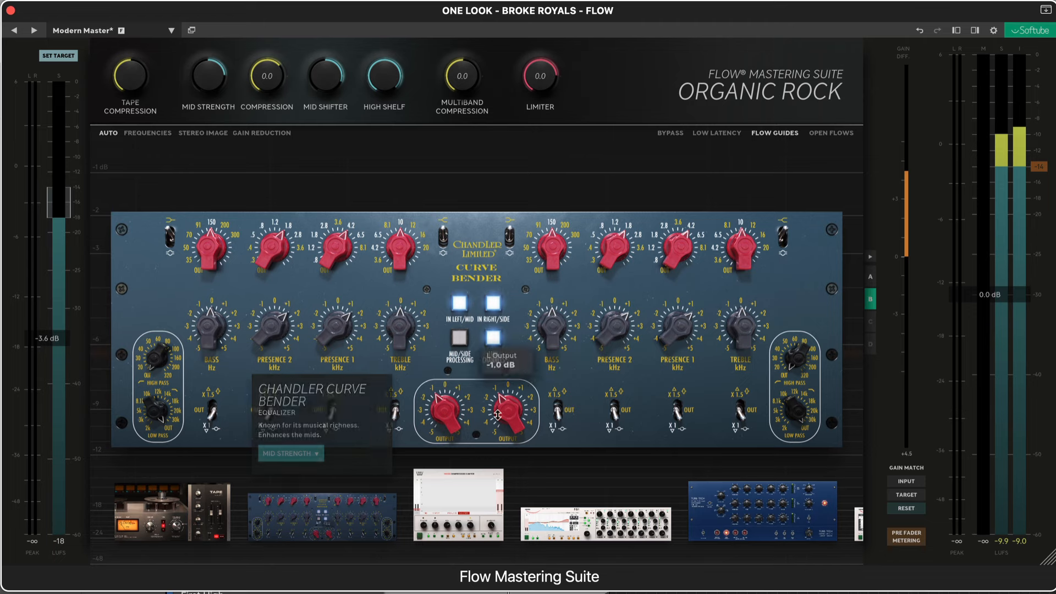
click(868, 279)
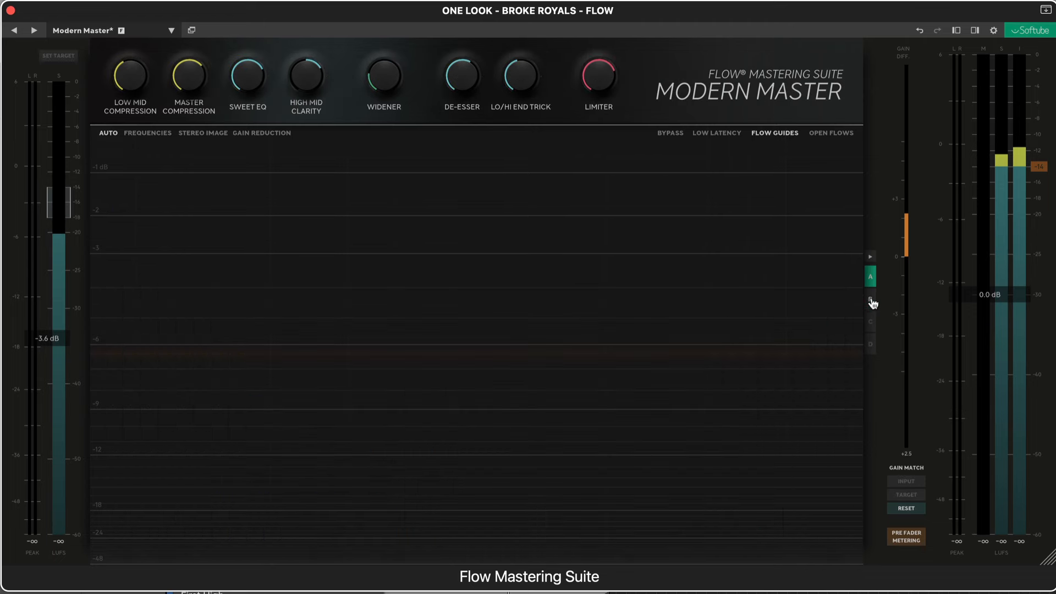